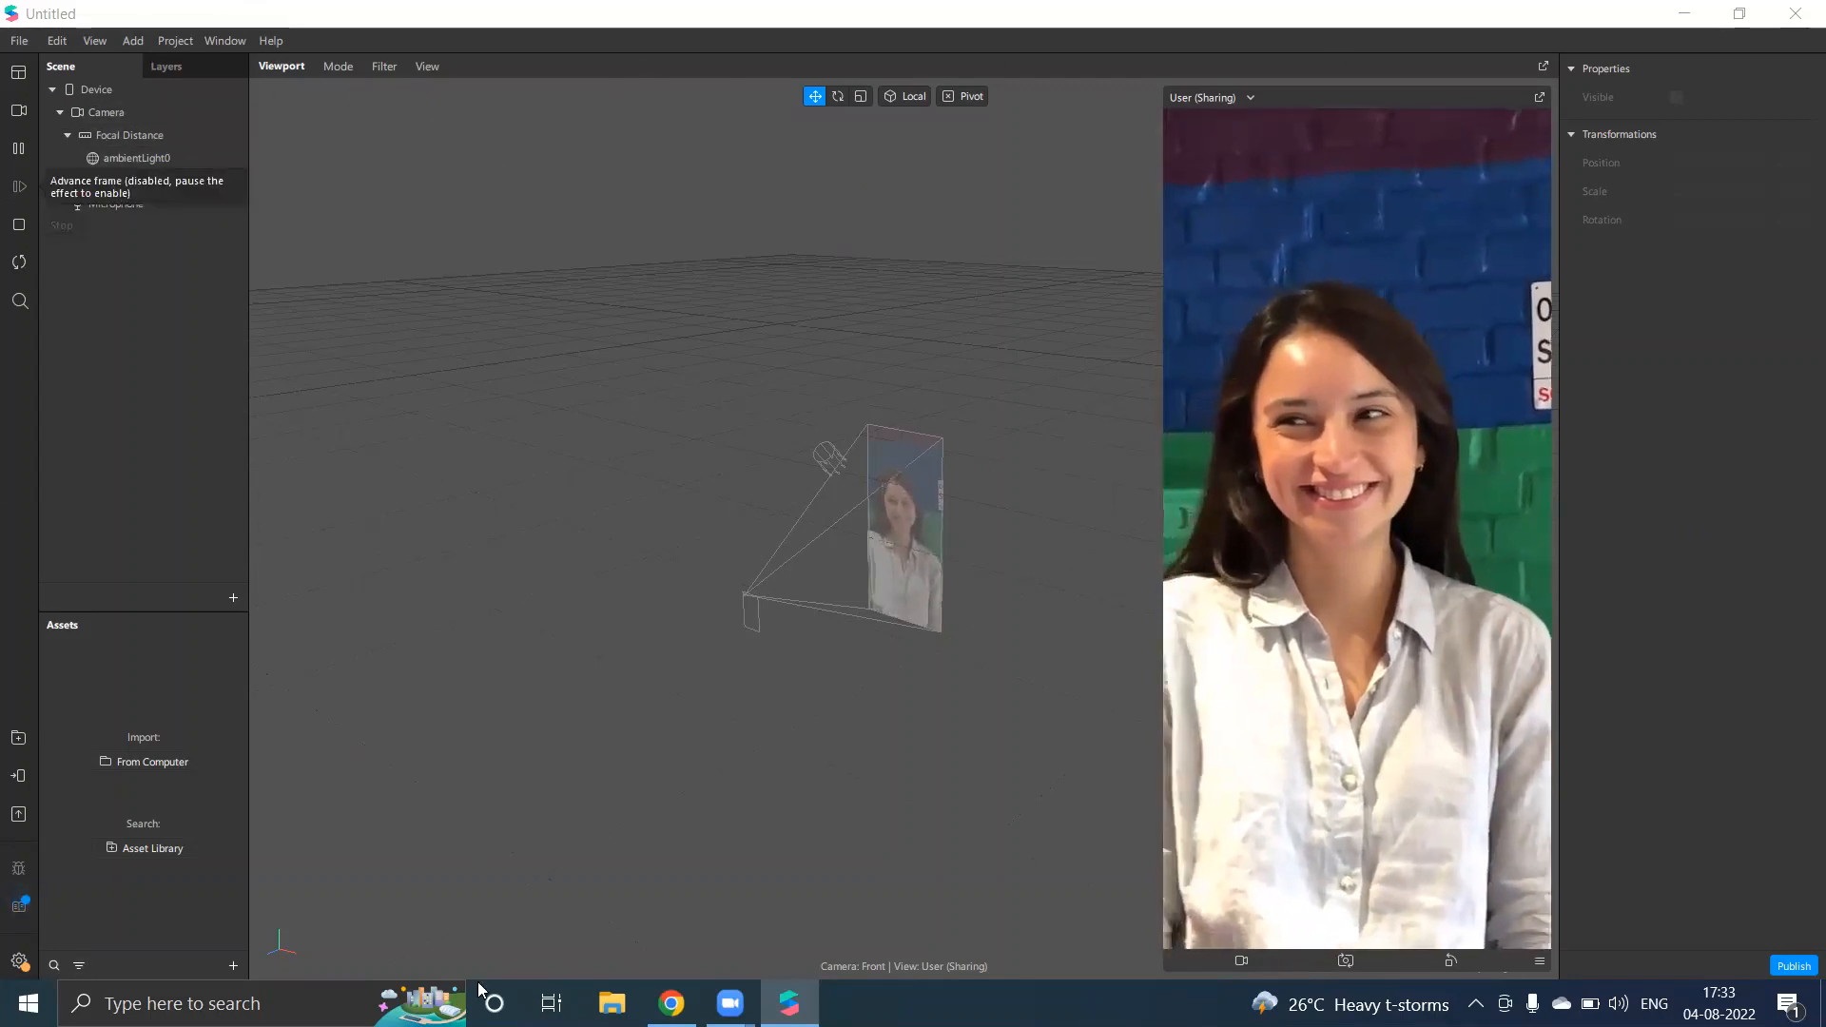
Import the Adjust Colors patch asset from the Shaders collection of the AR Library and return to the project
click(23, 748)
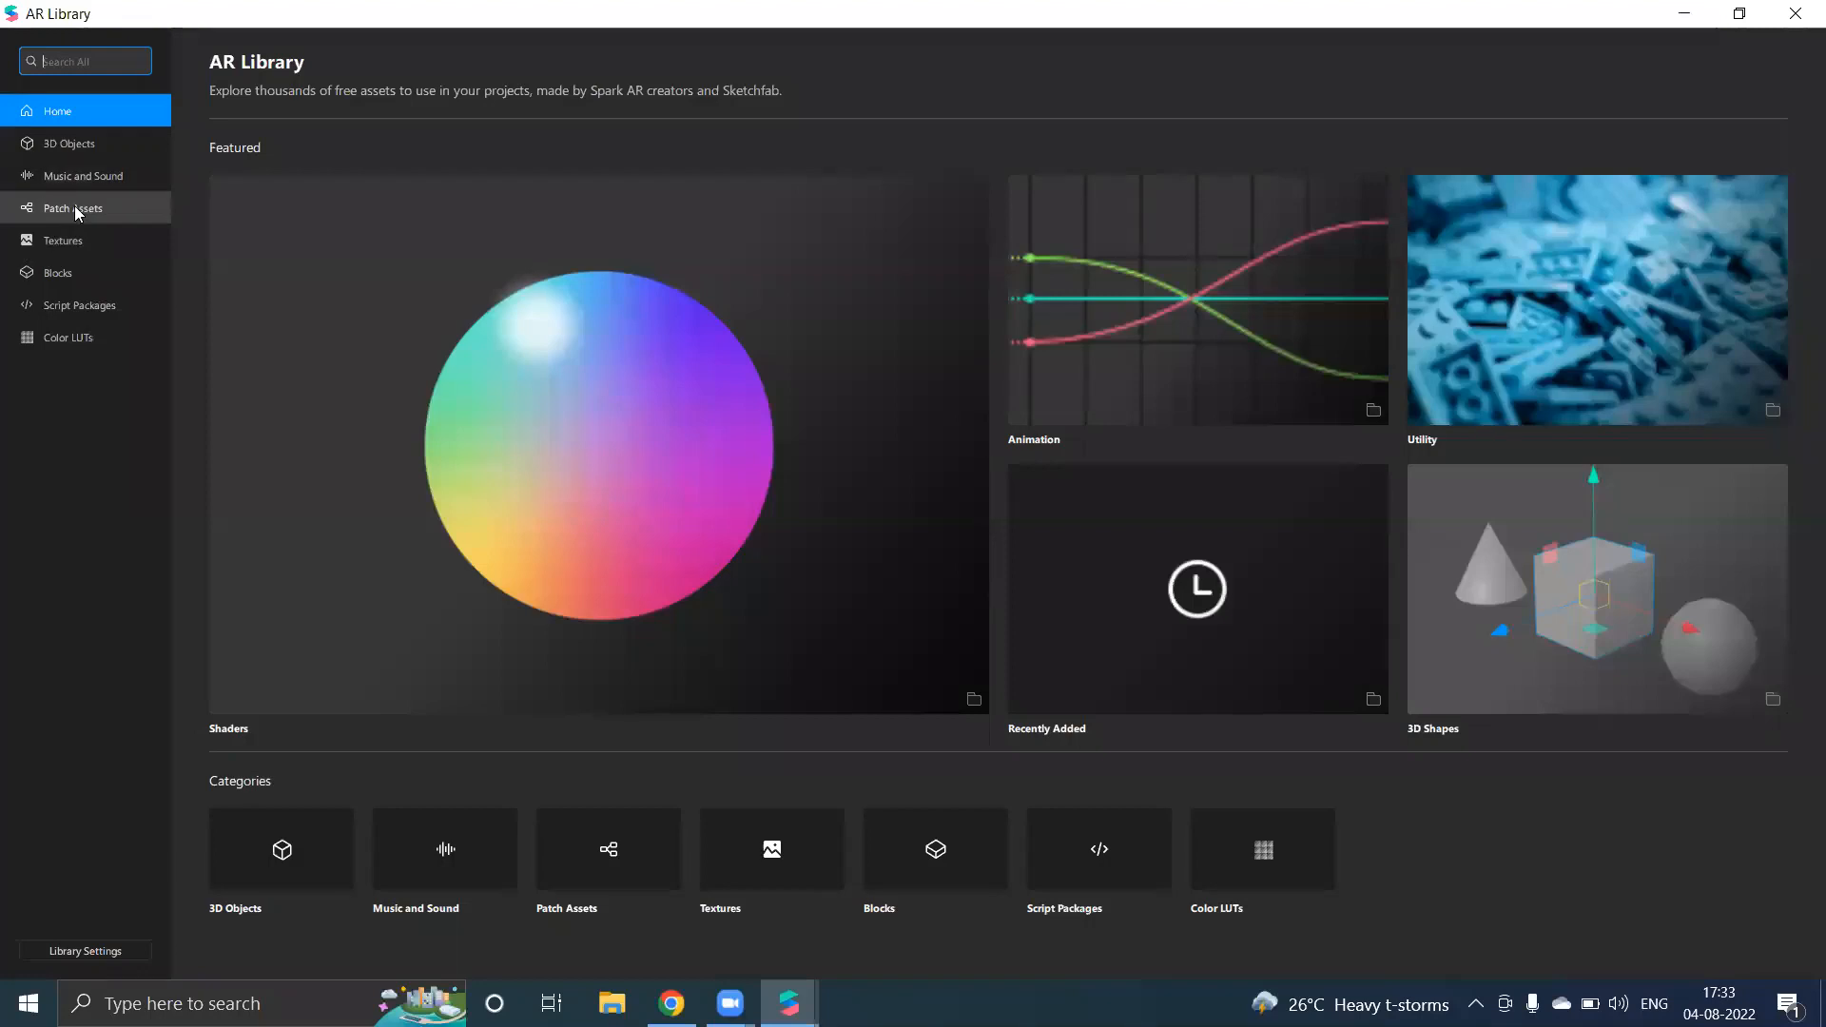
click(75, 208)
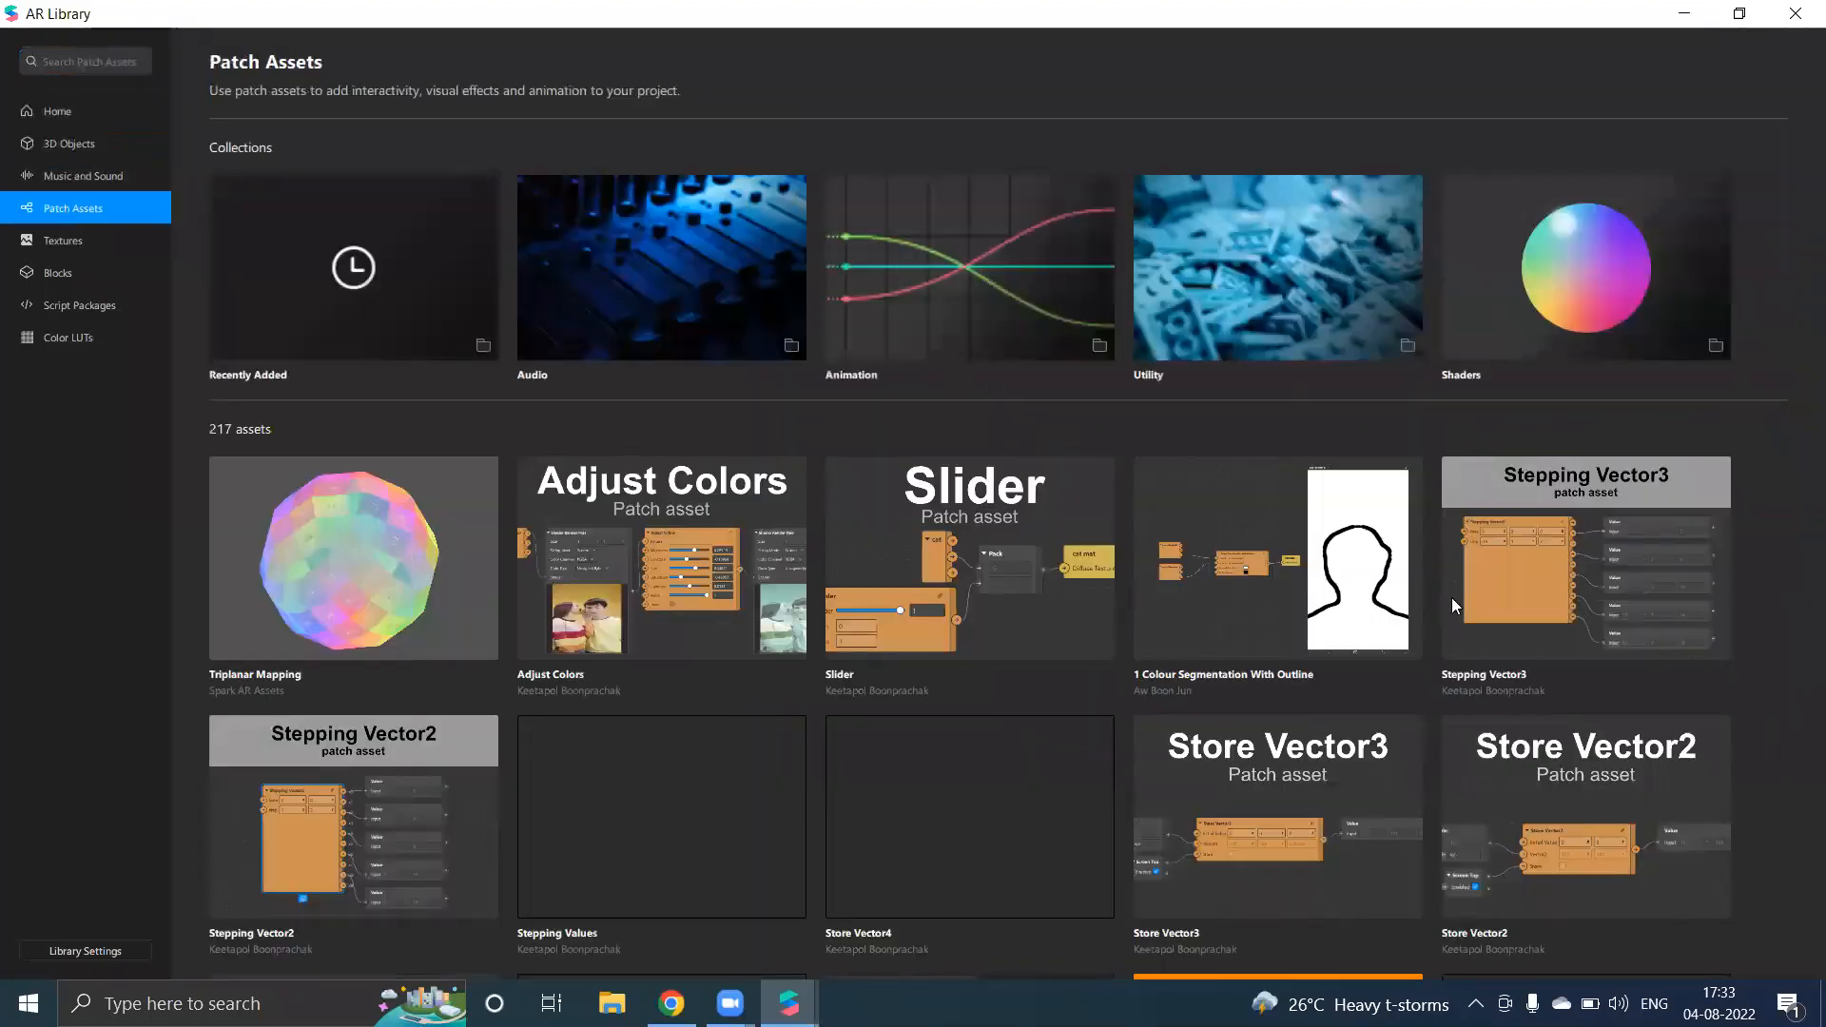
click(1540, 314)
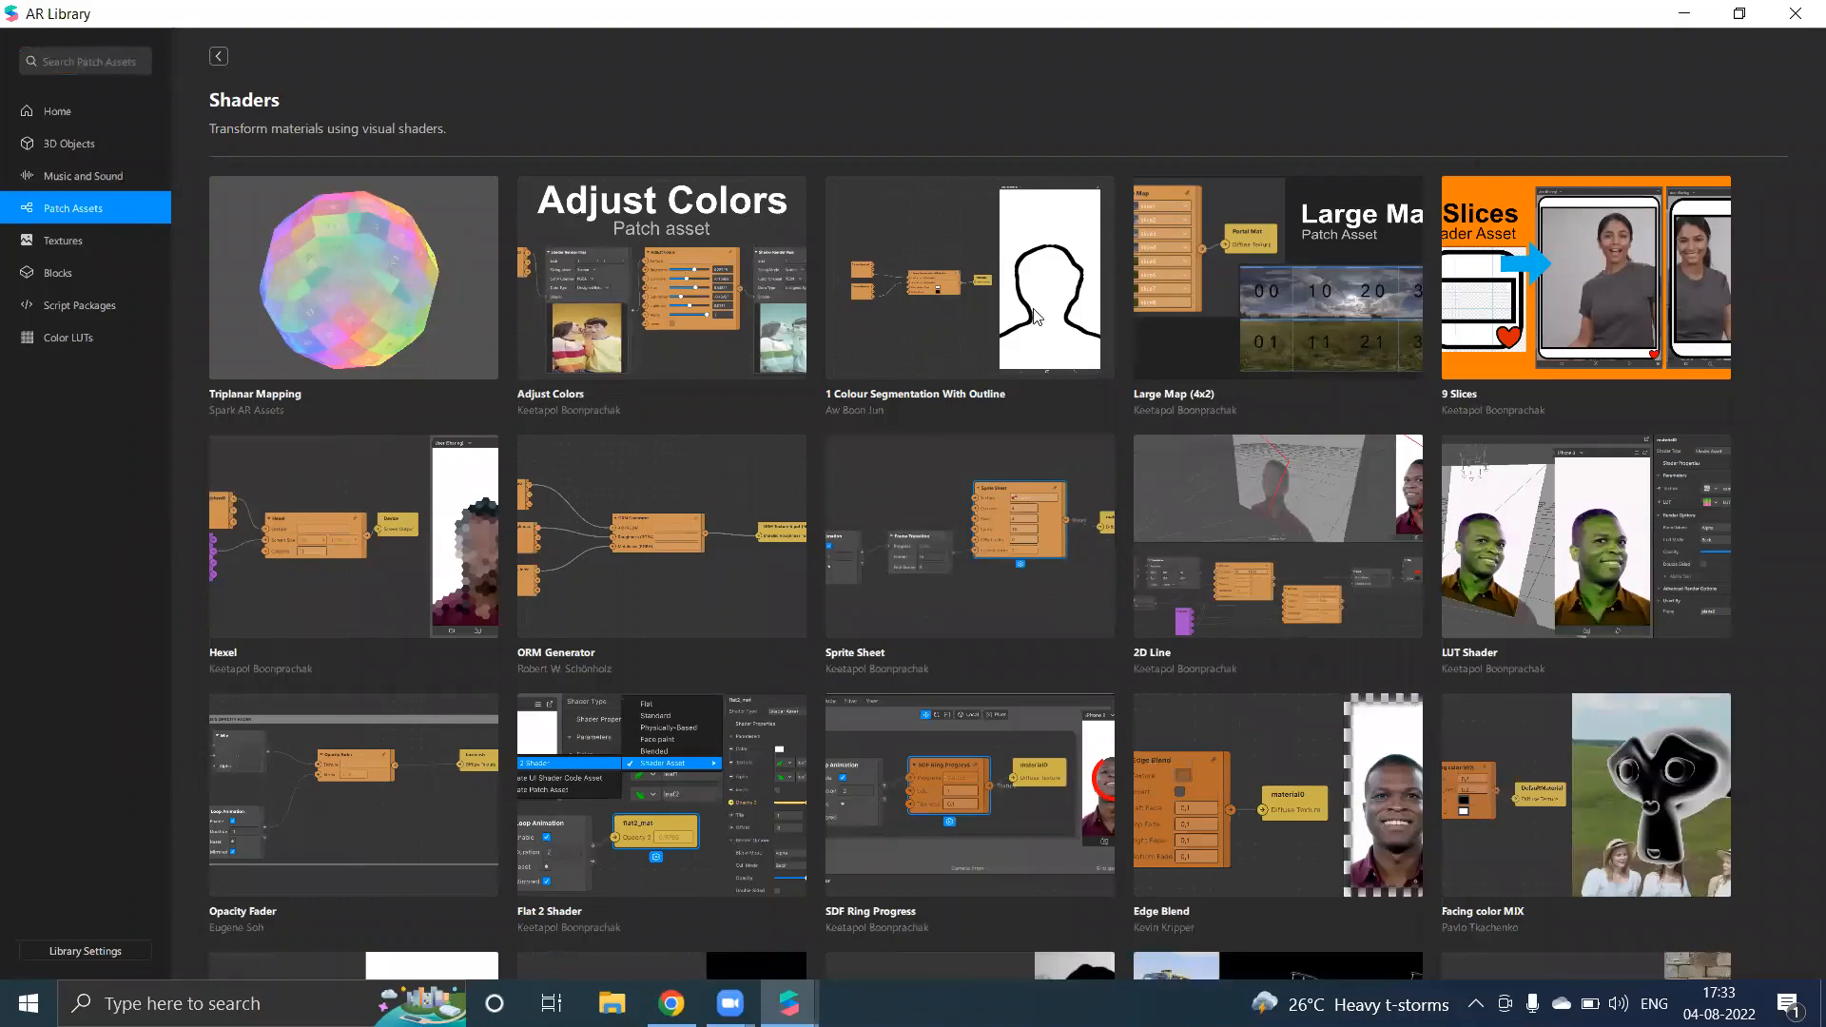
click(773, 285)
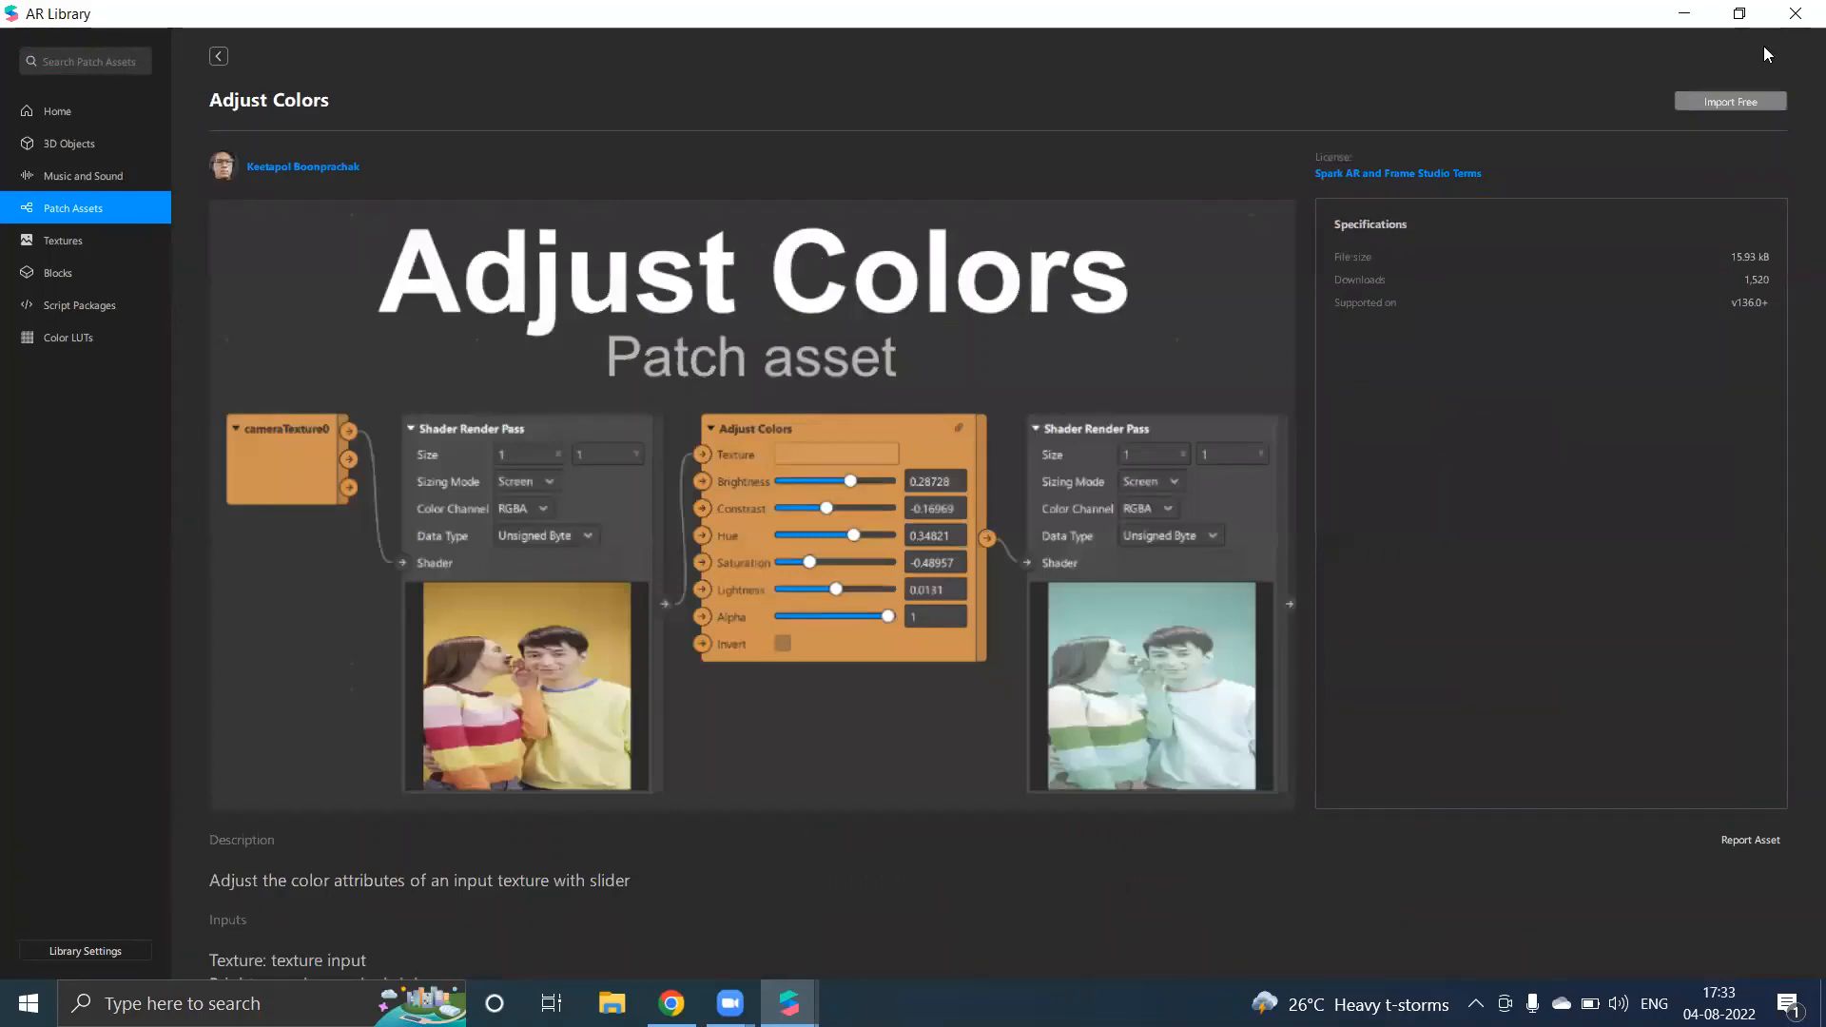
click(1731, 102)
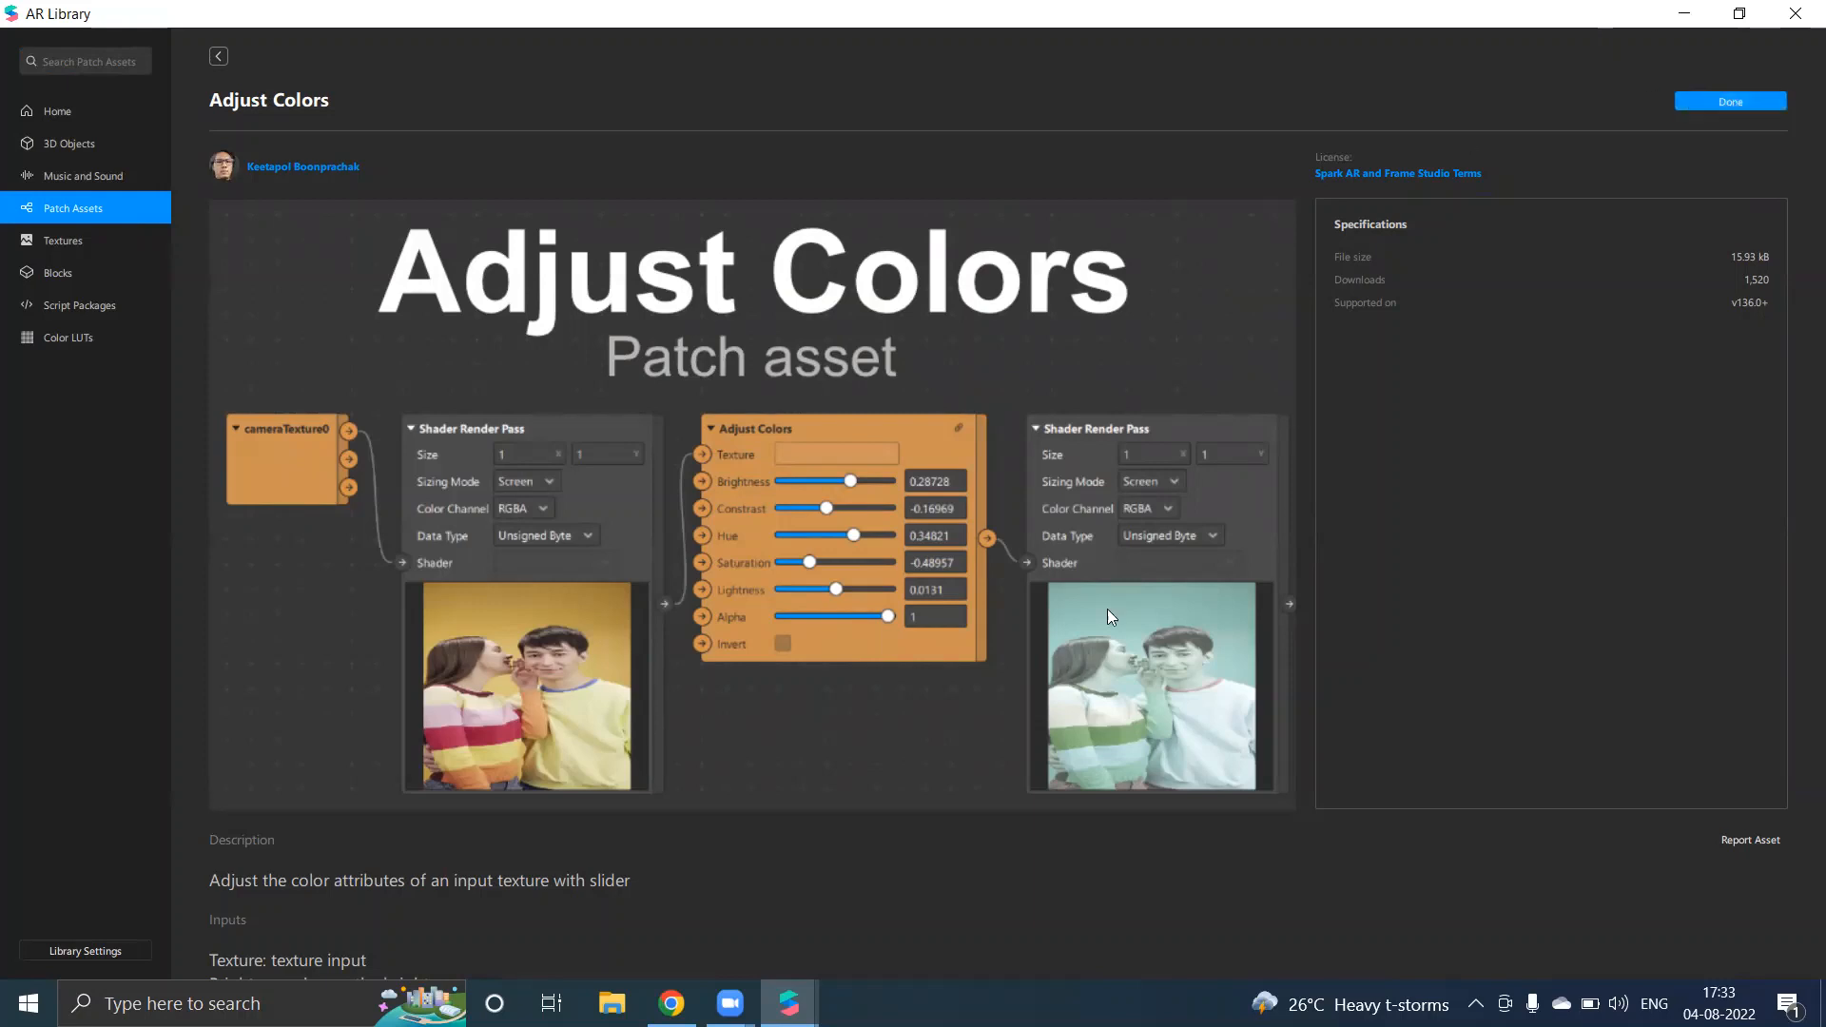
mouse_move(789, 1004)
click(707, 910)
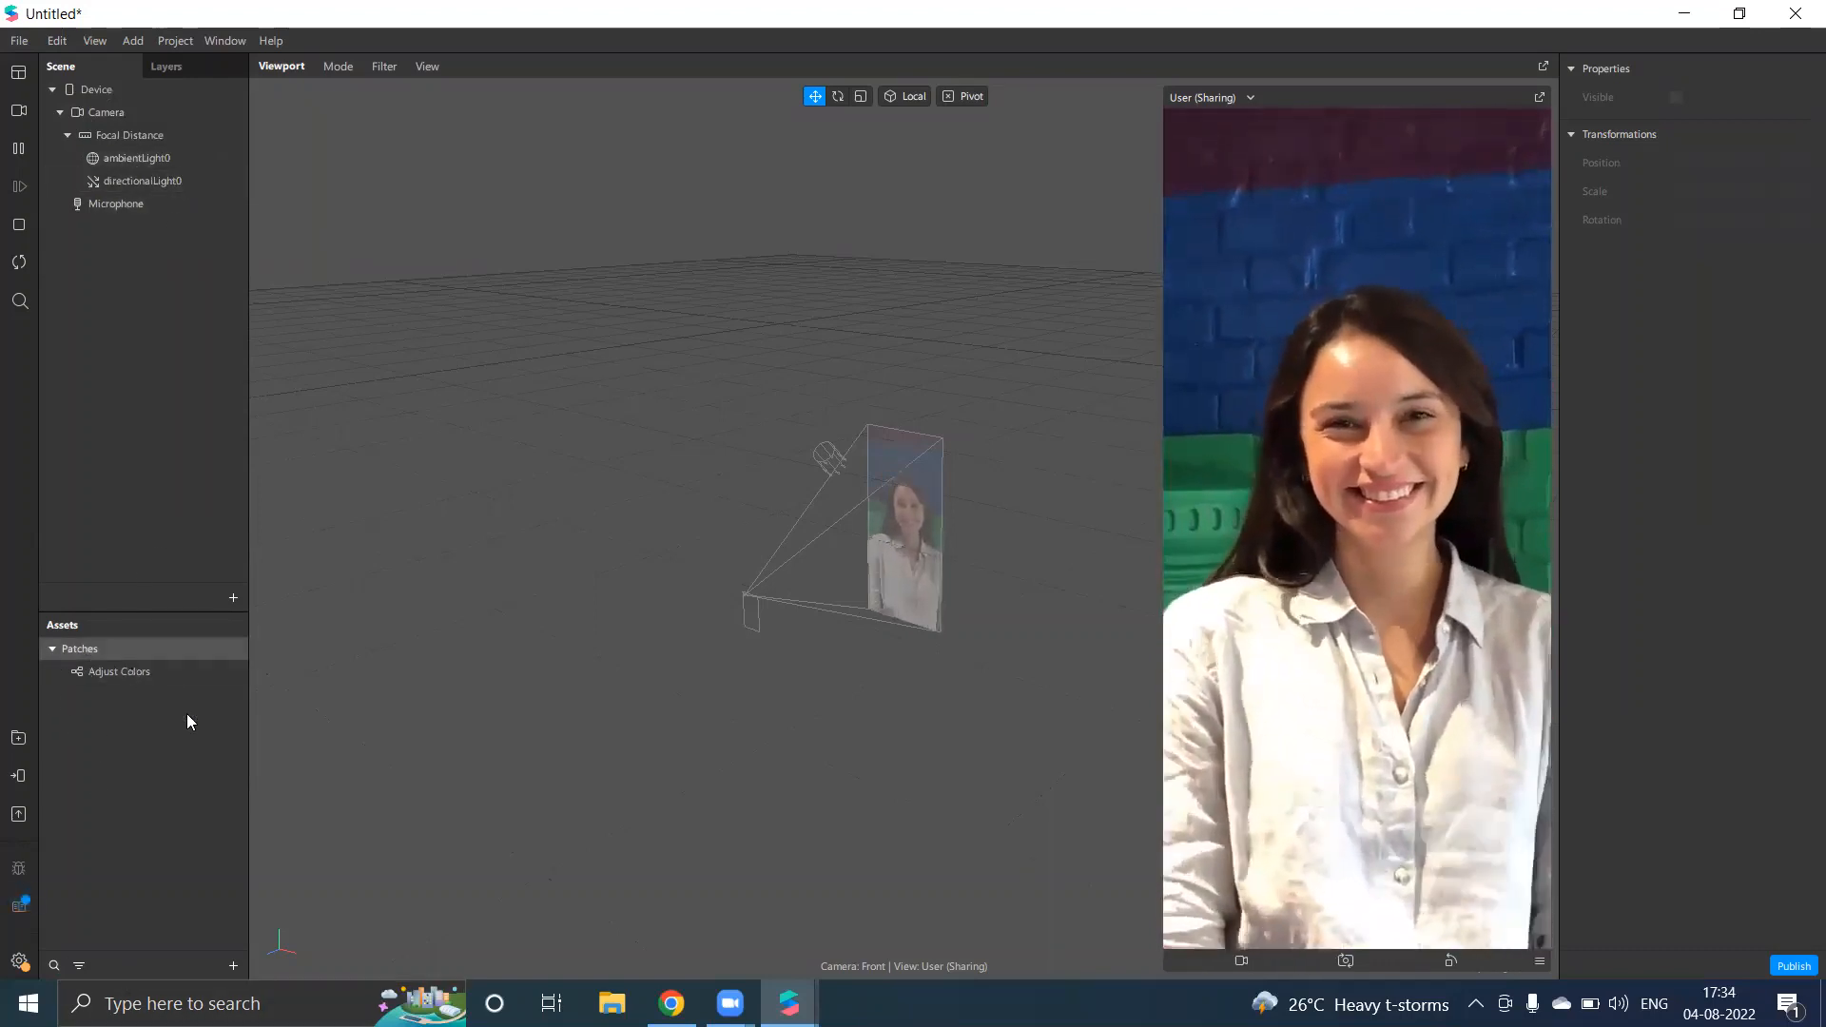
right_click(230, 681)
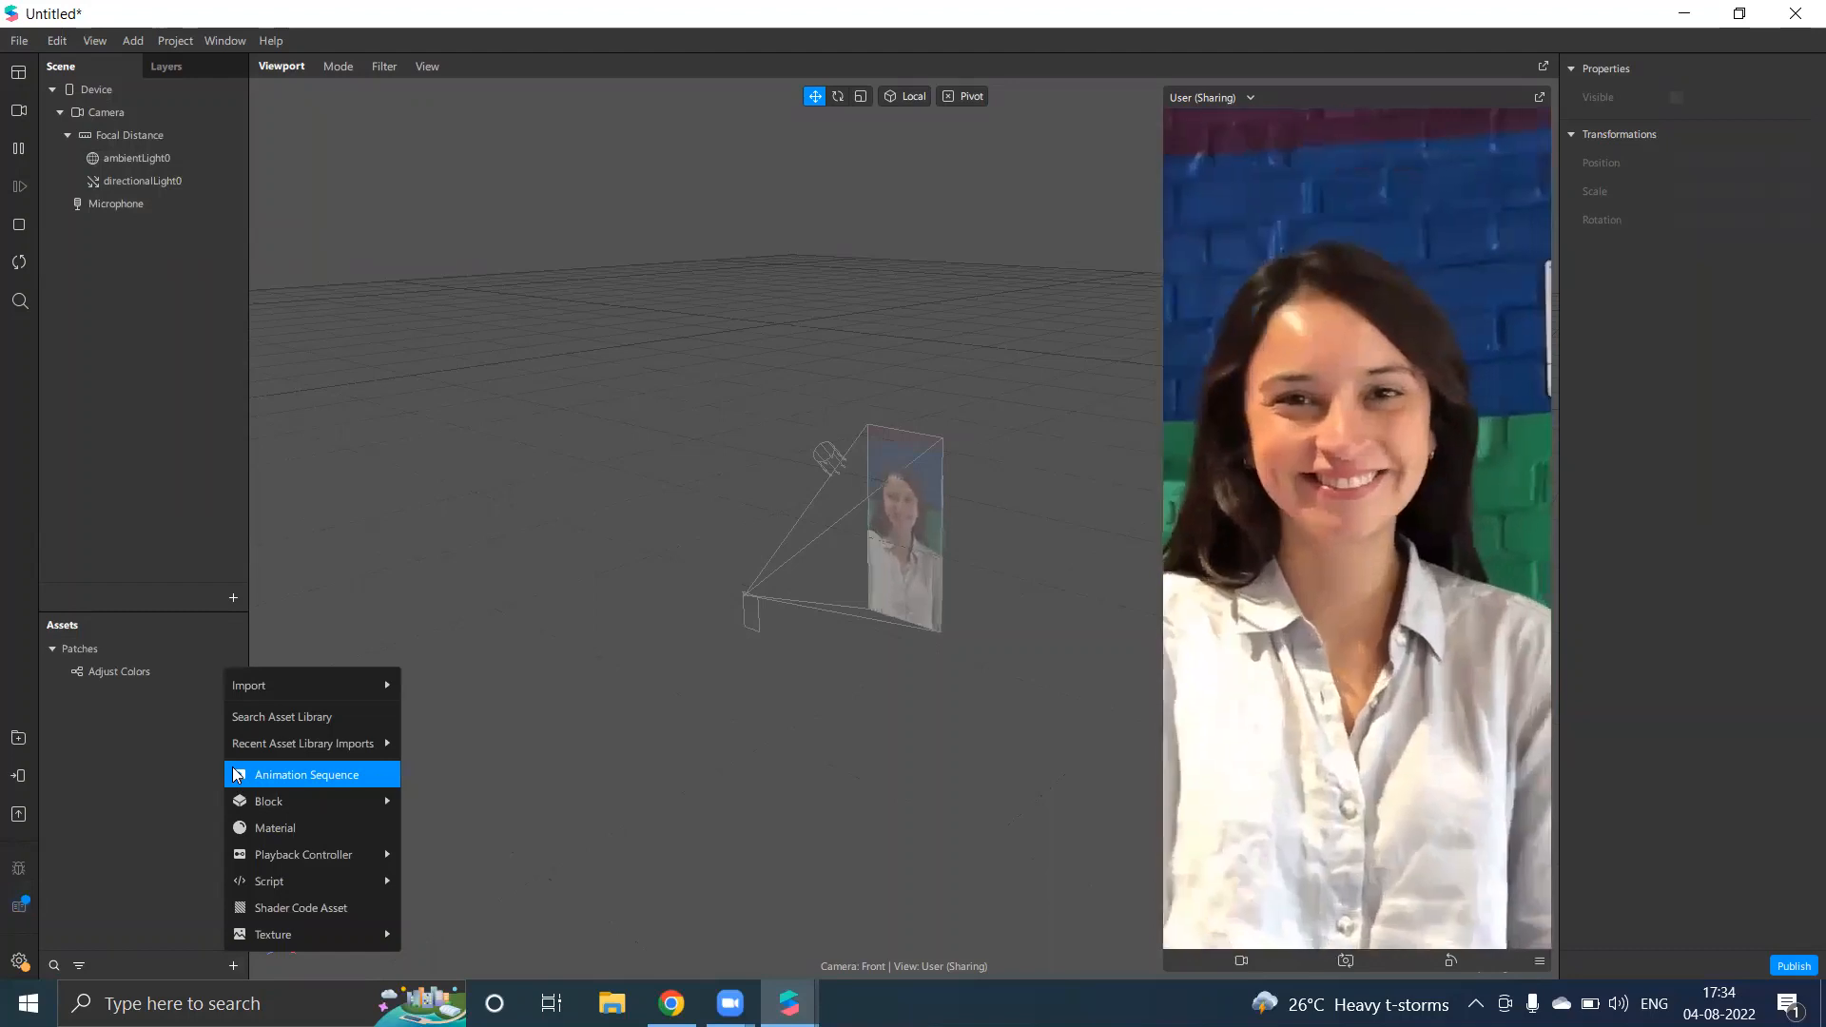
mouse_move(284, 889)
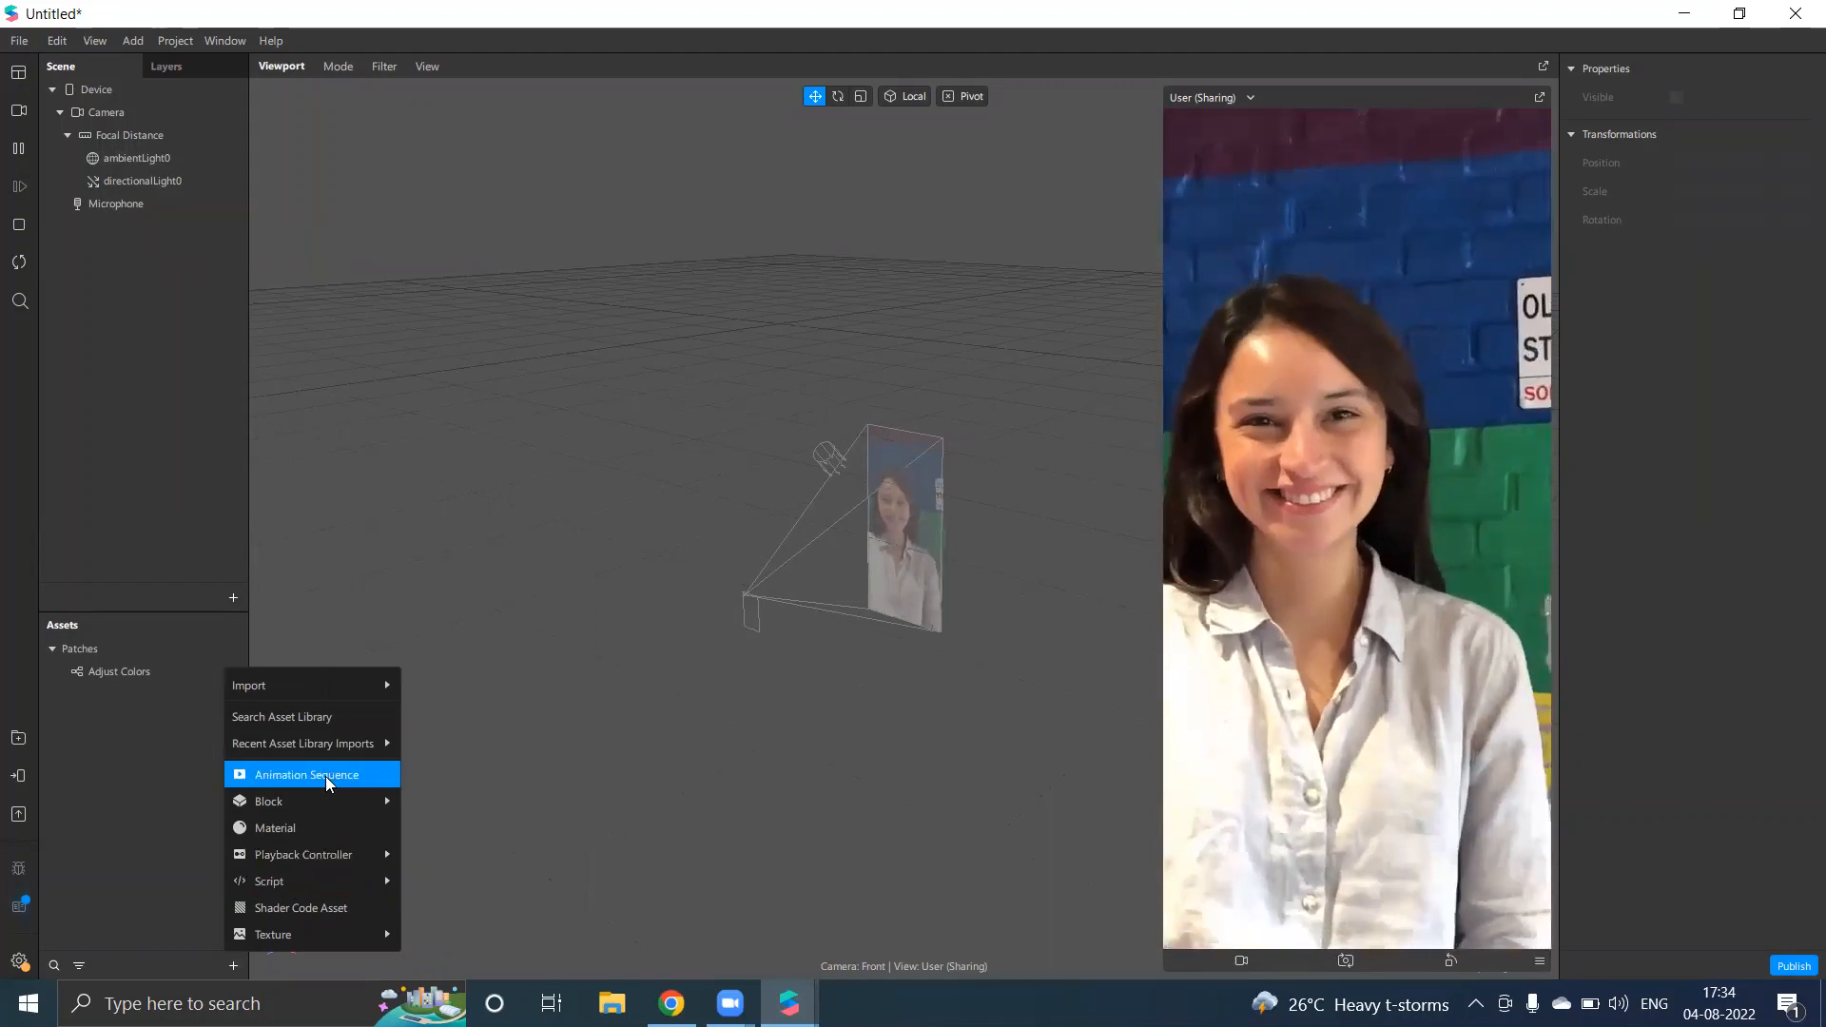
mouse_move(305, 743)
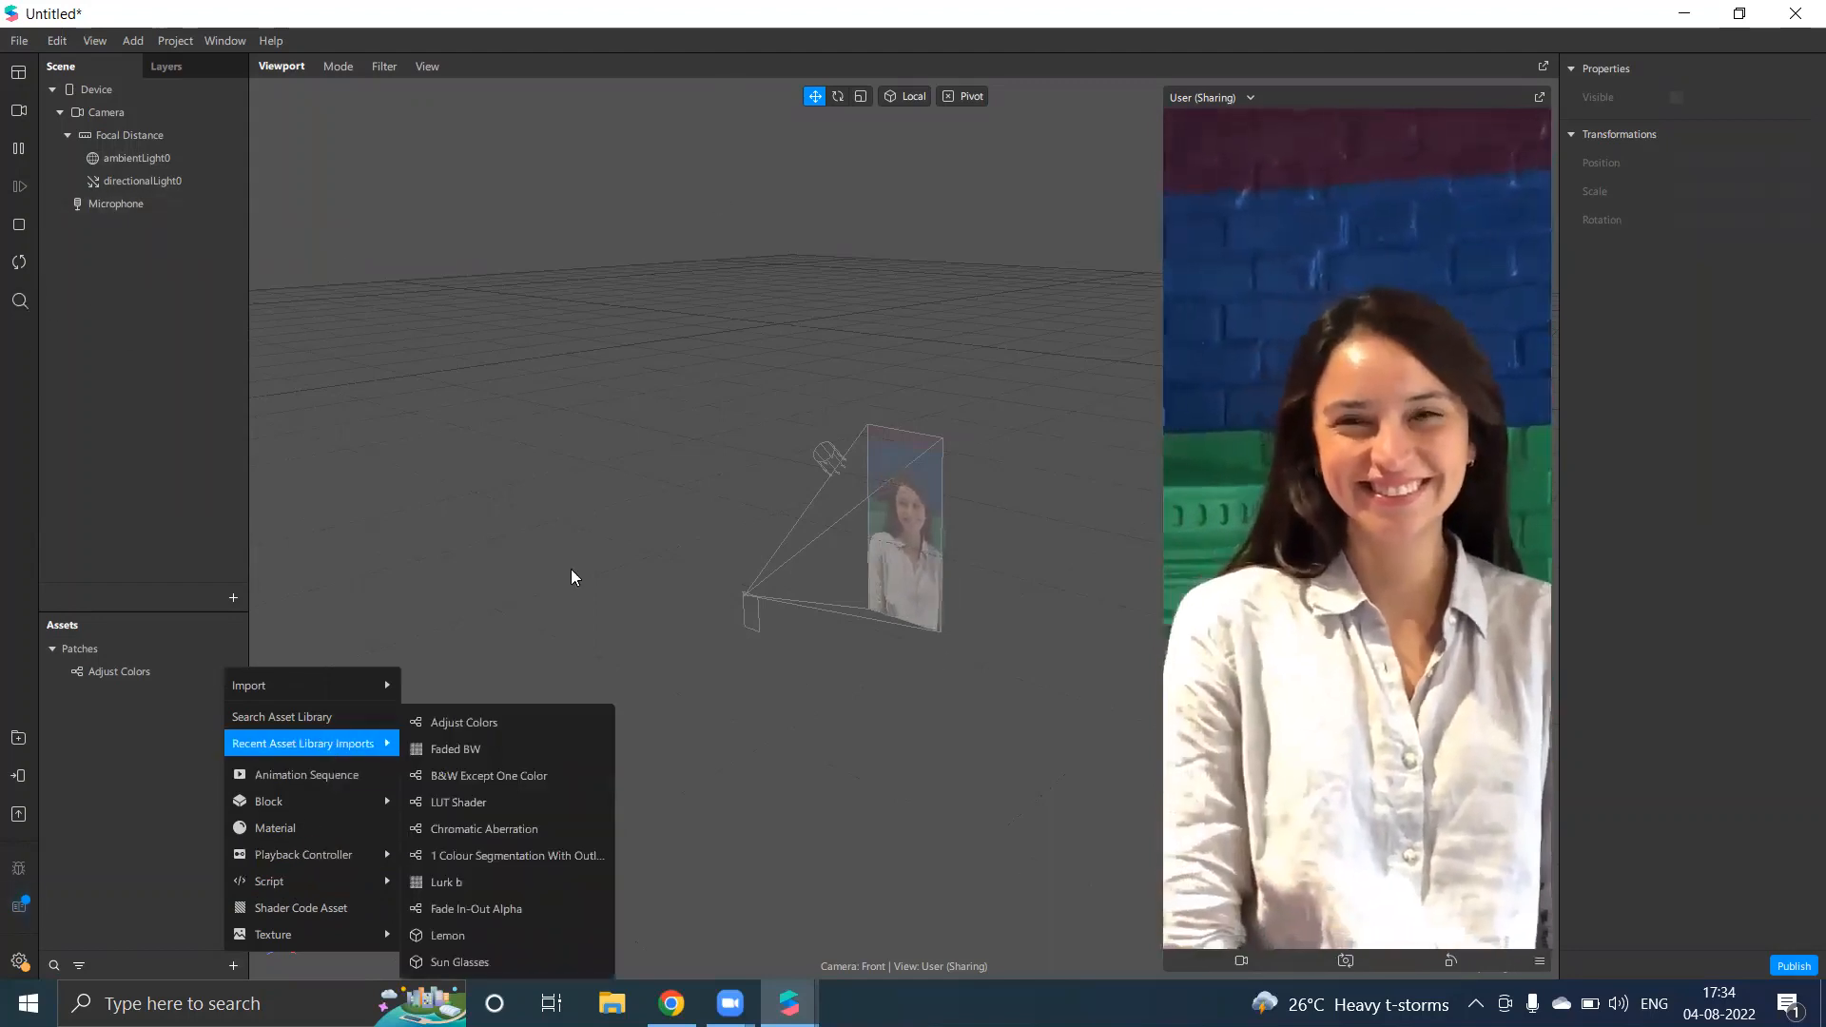
click(447, 424)
scroll(826, 668, up, 4)
scroll(799, 569, up, 3)
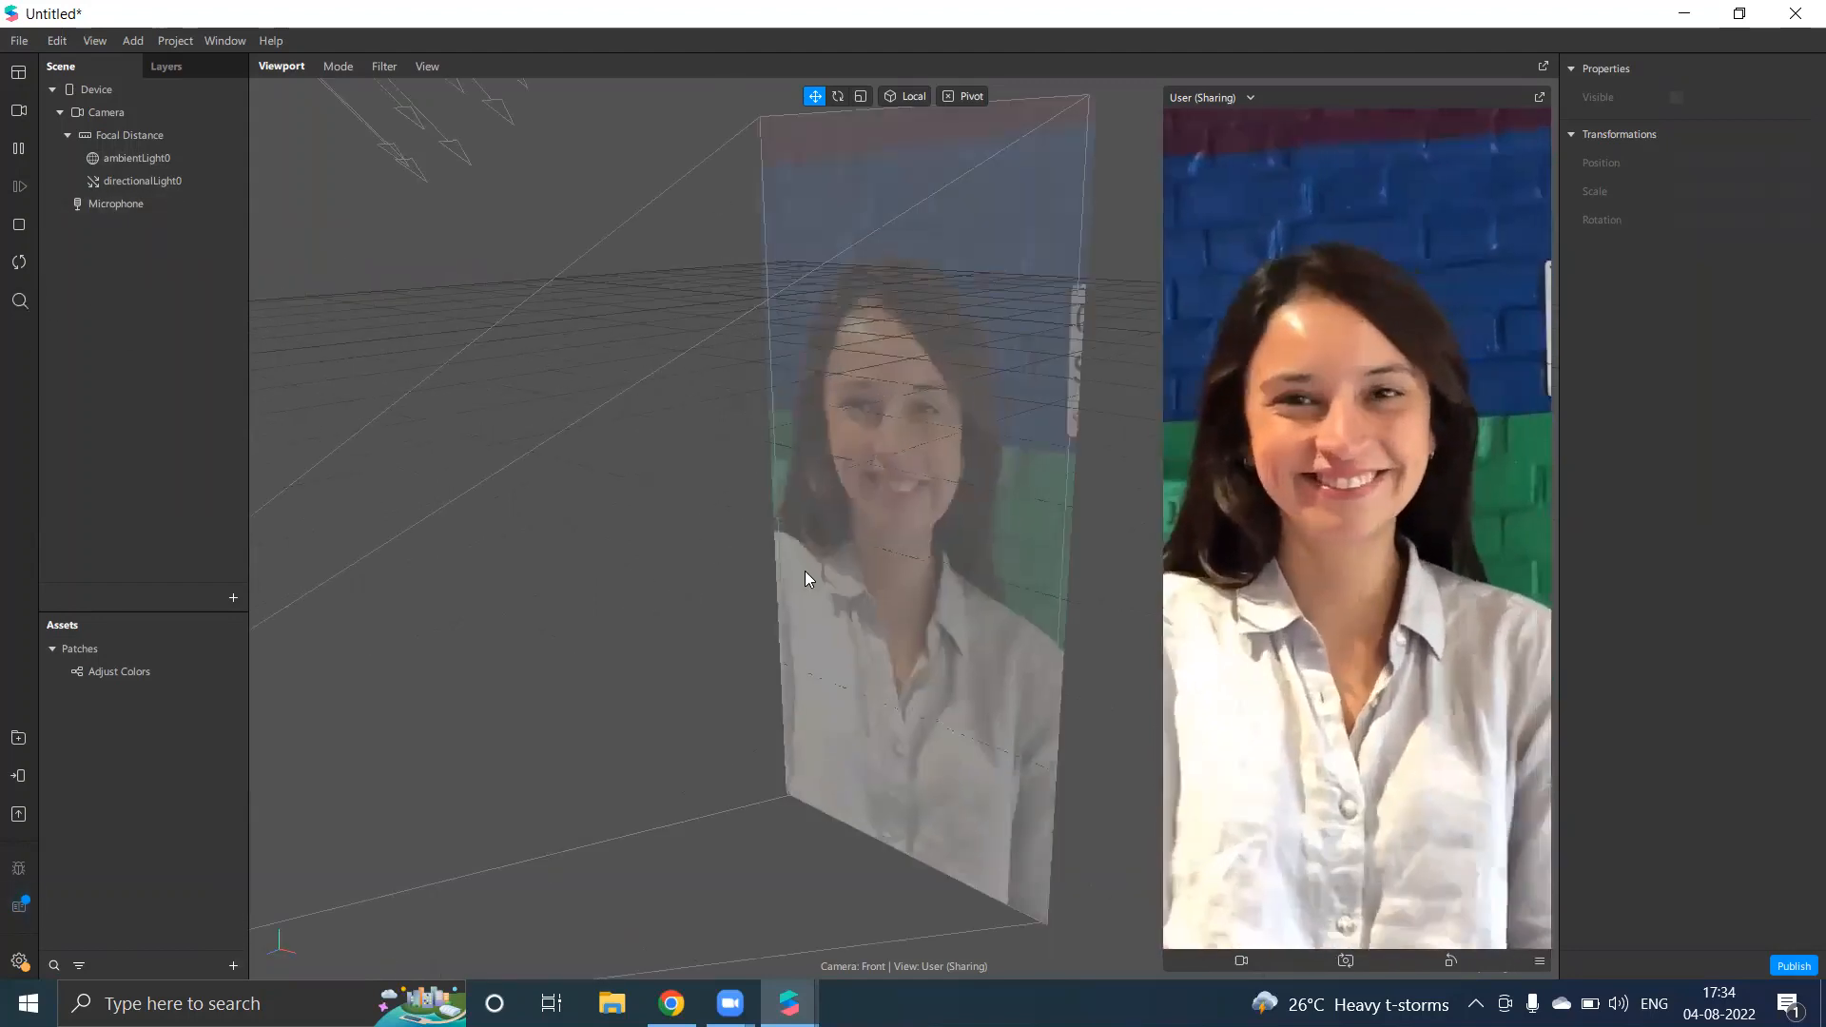
scroll(807, 573, down, 3)
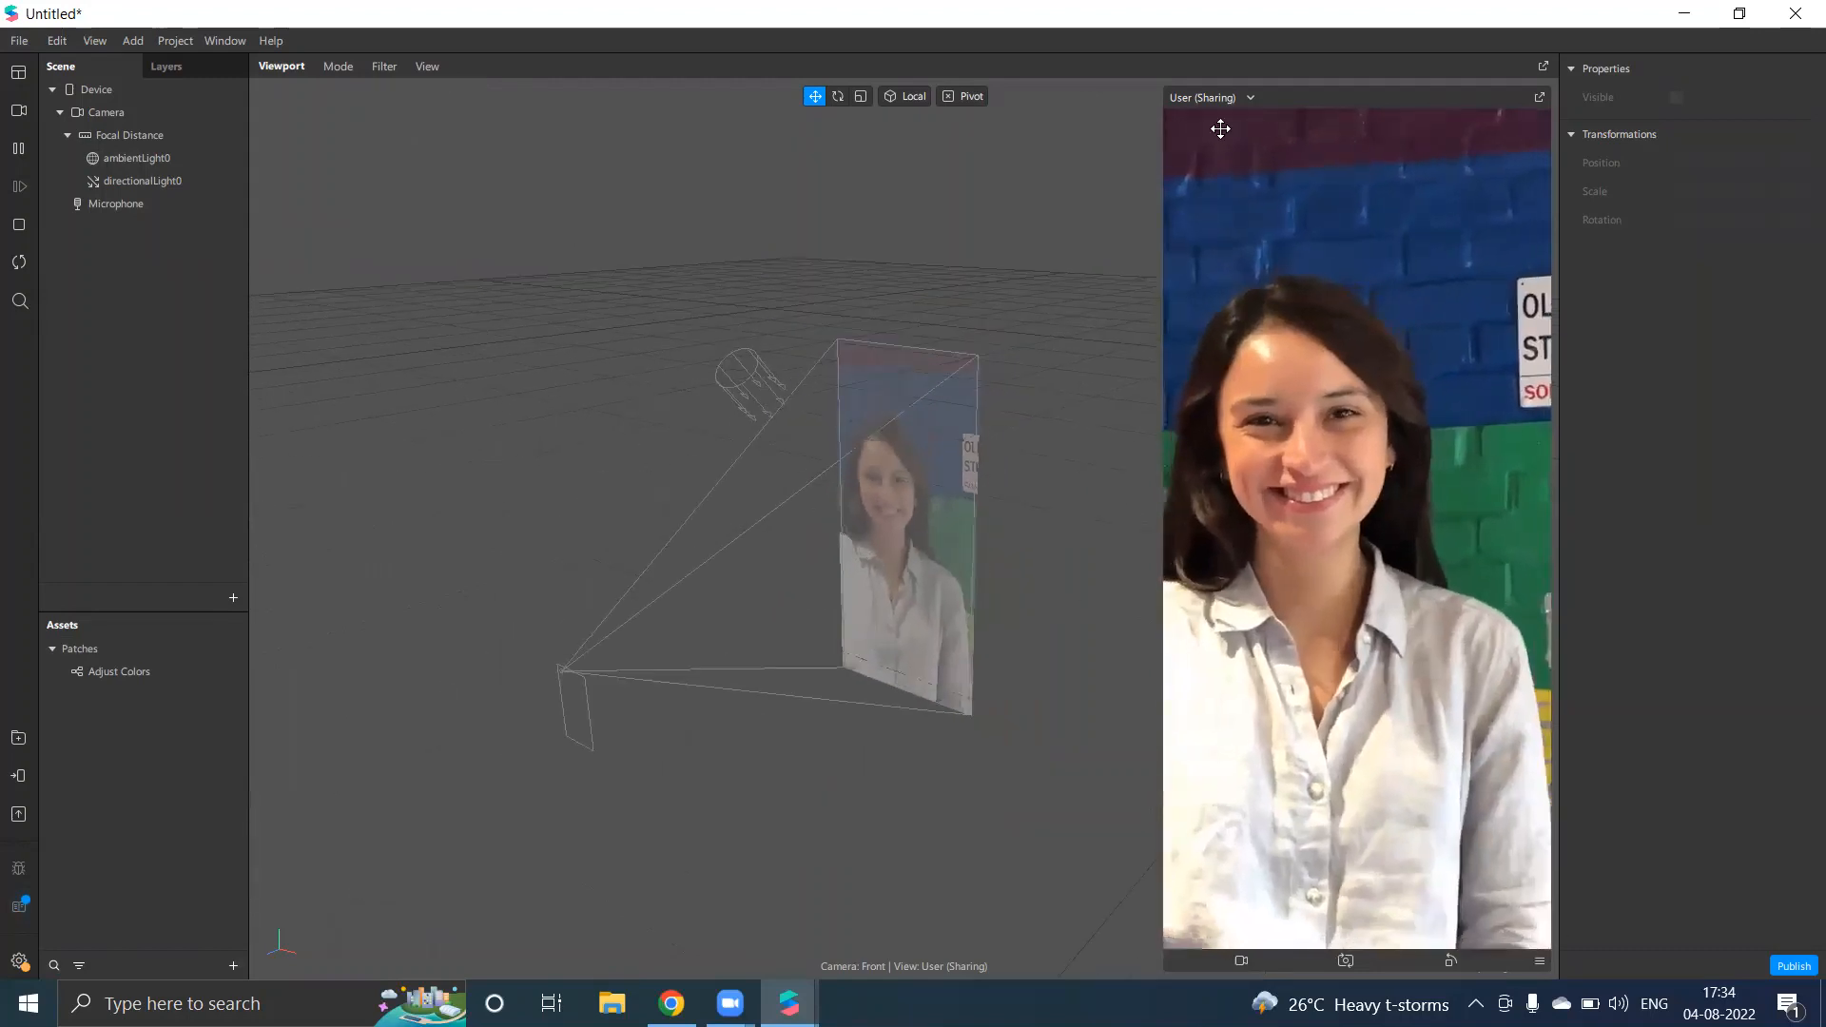
click(1539, 961)
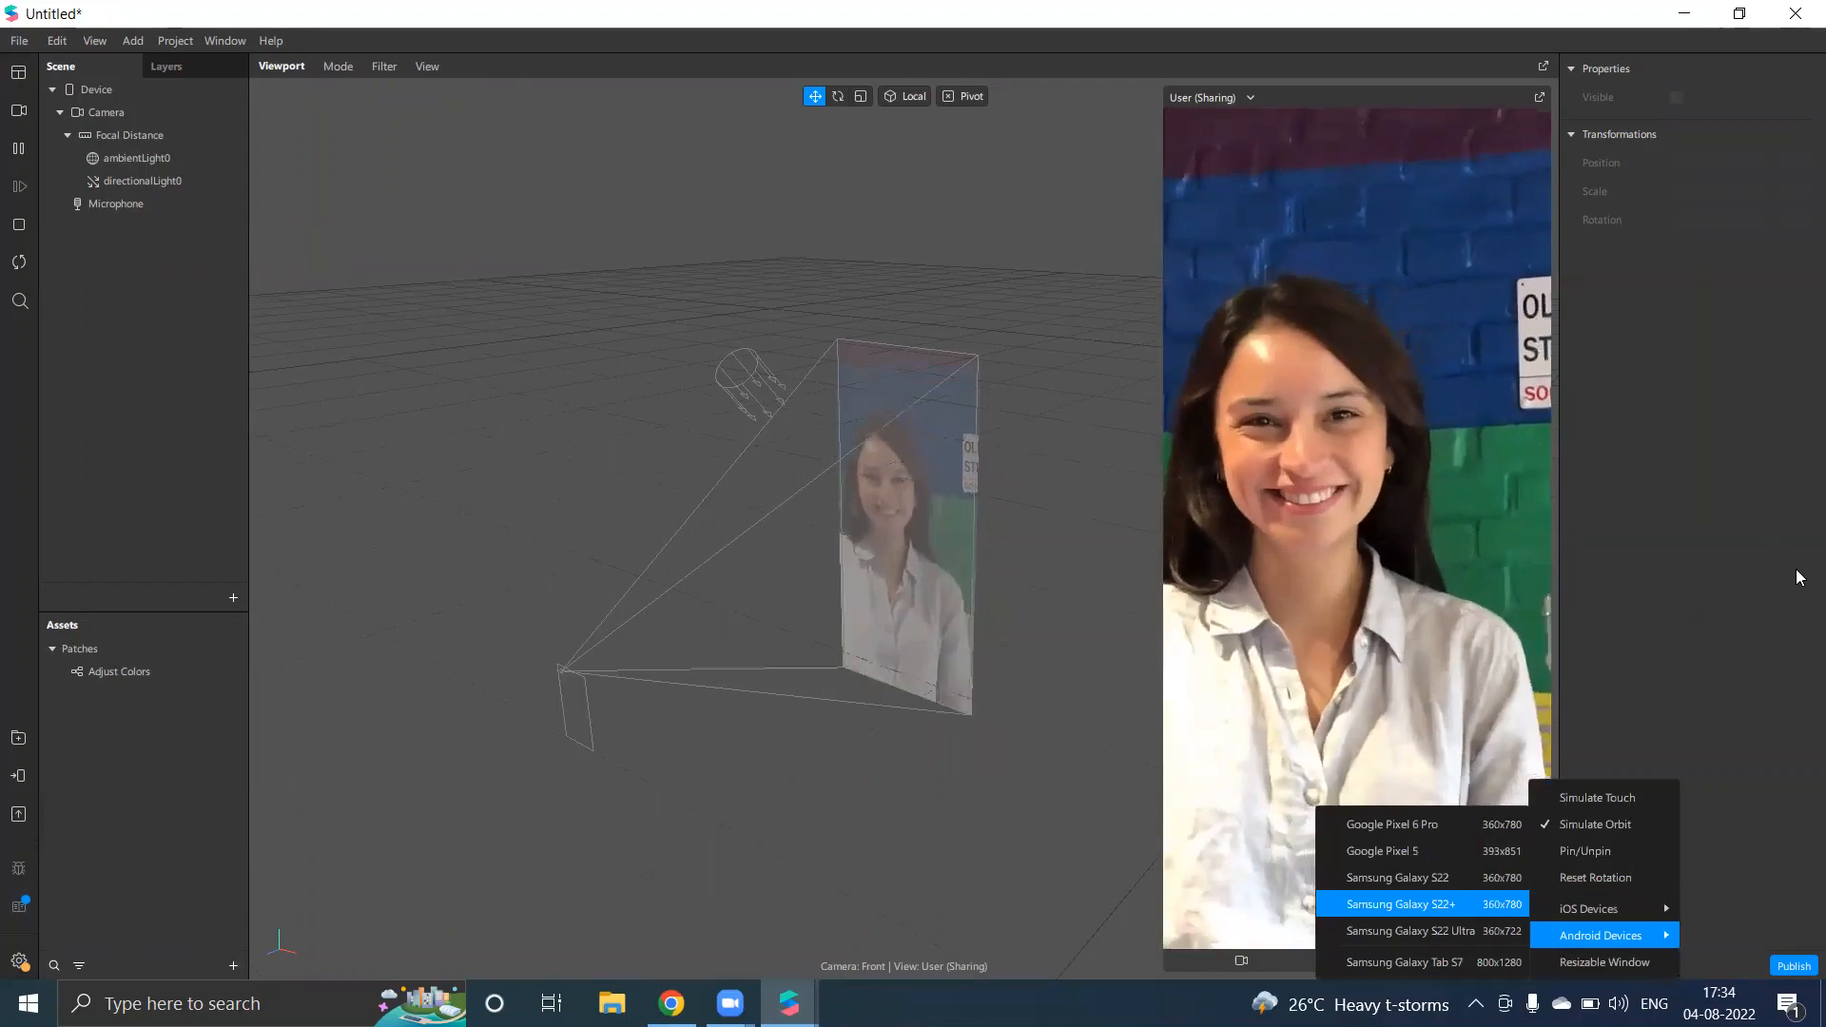
click(1797, 574)
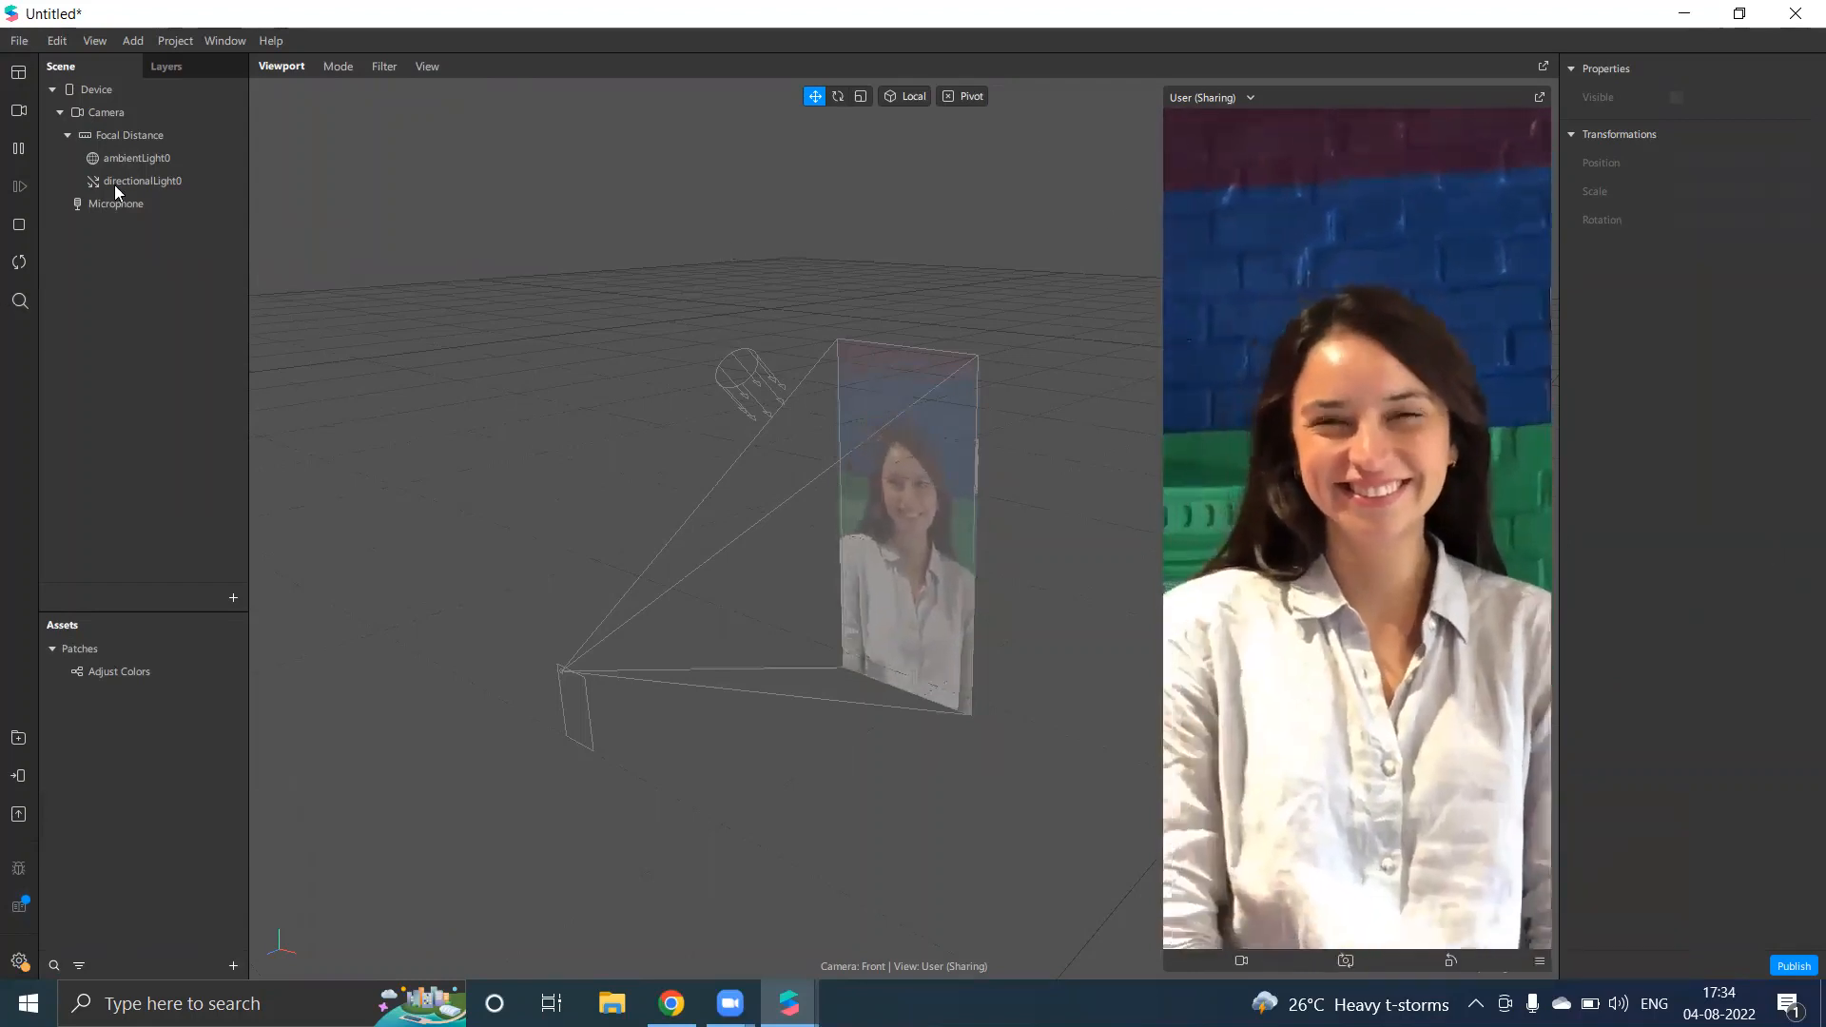
Add a rectangle object to the scene and select it
right_click(155, 284)
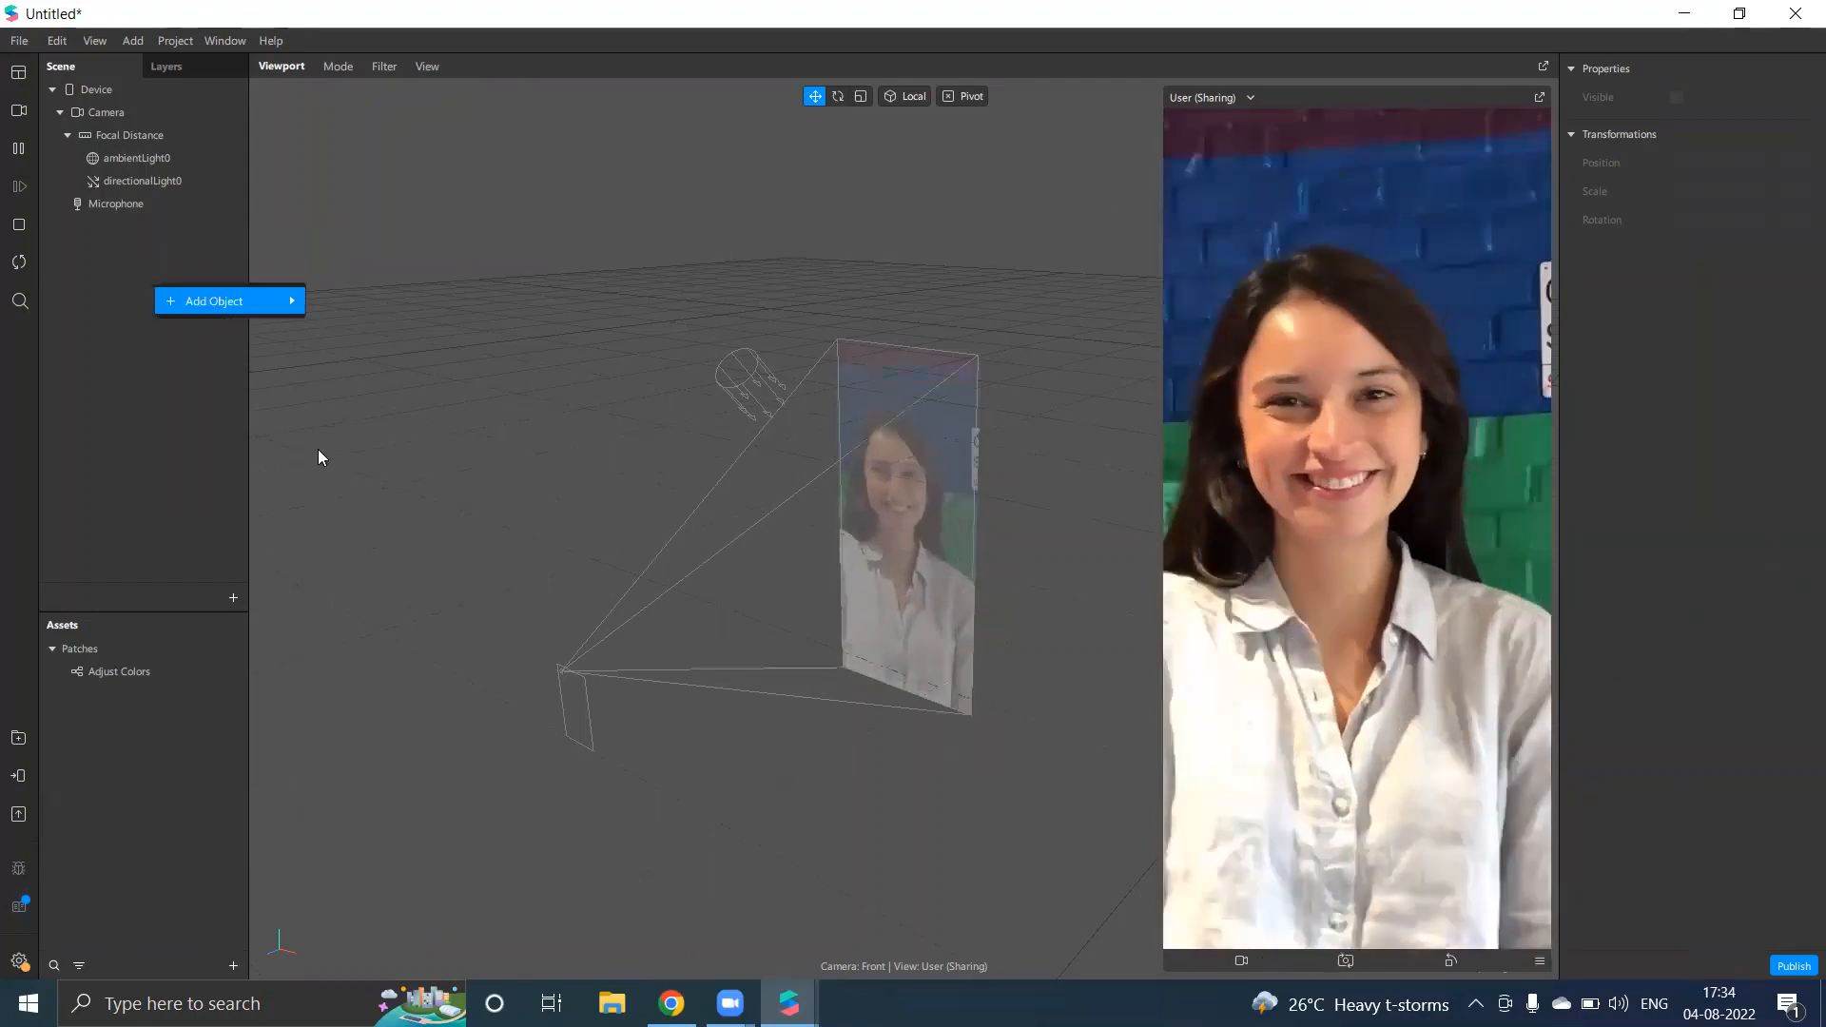
mouse_move(230, 301)
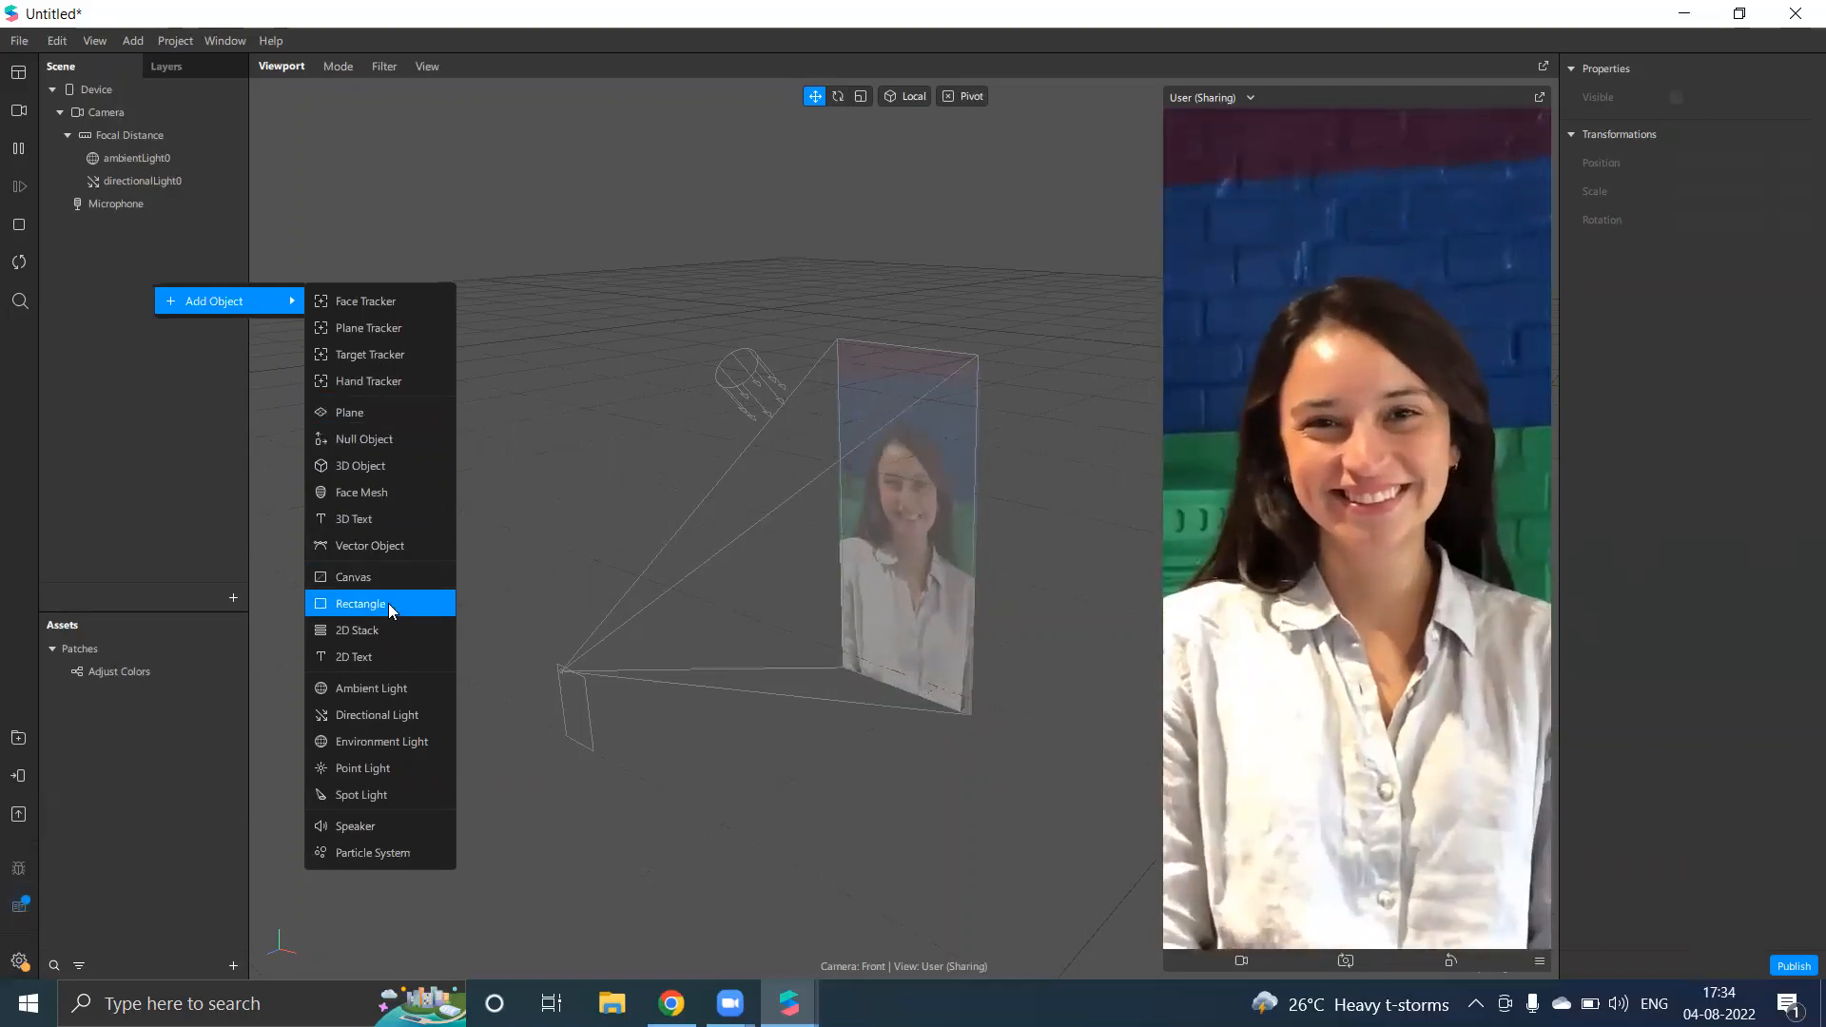
click(388, 603)
click(174, 226)
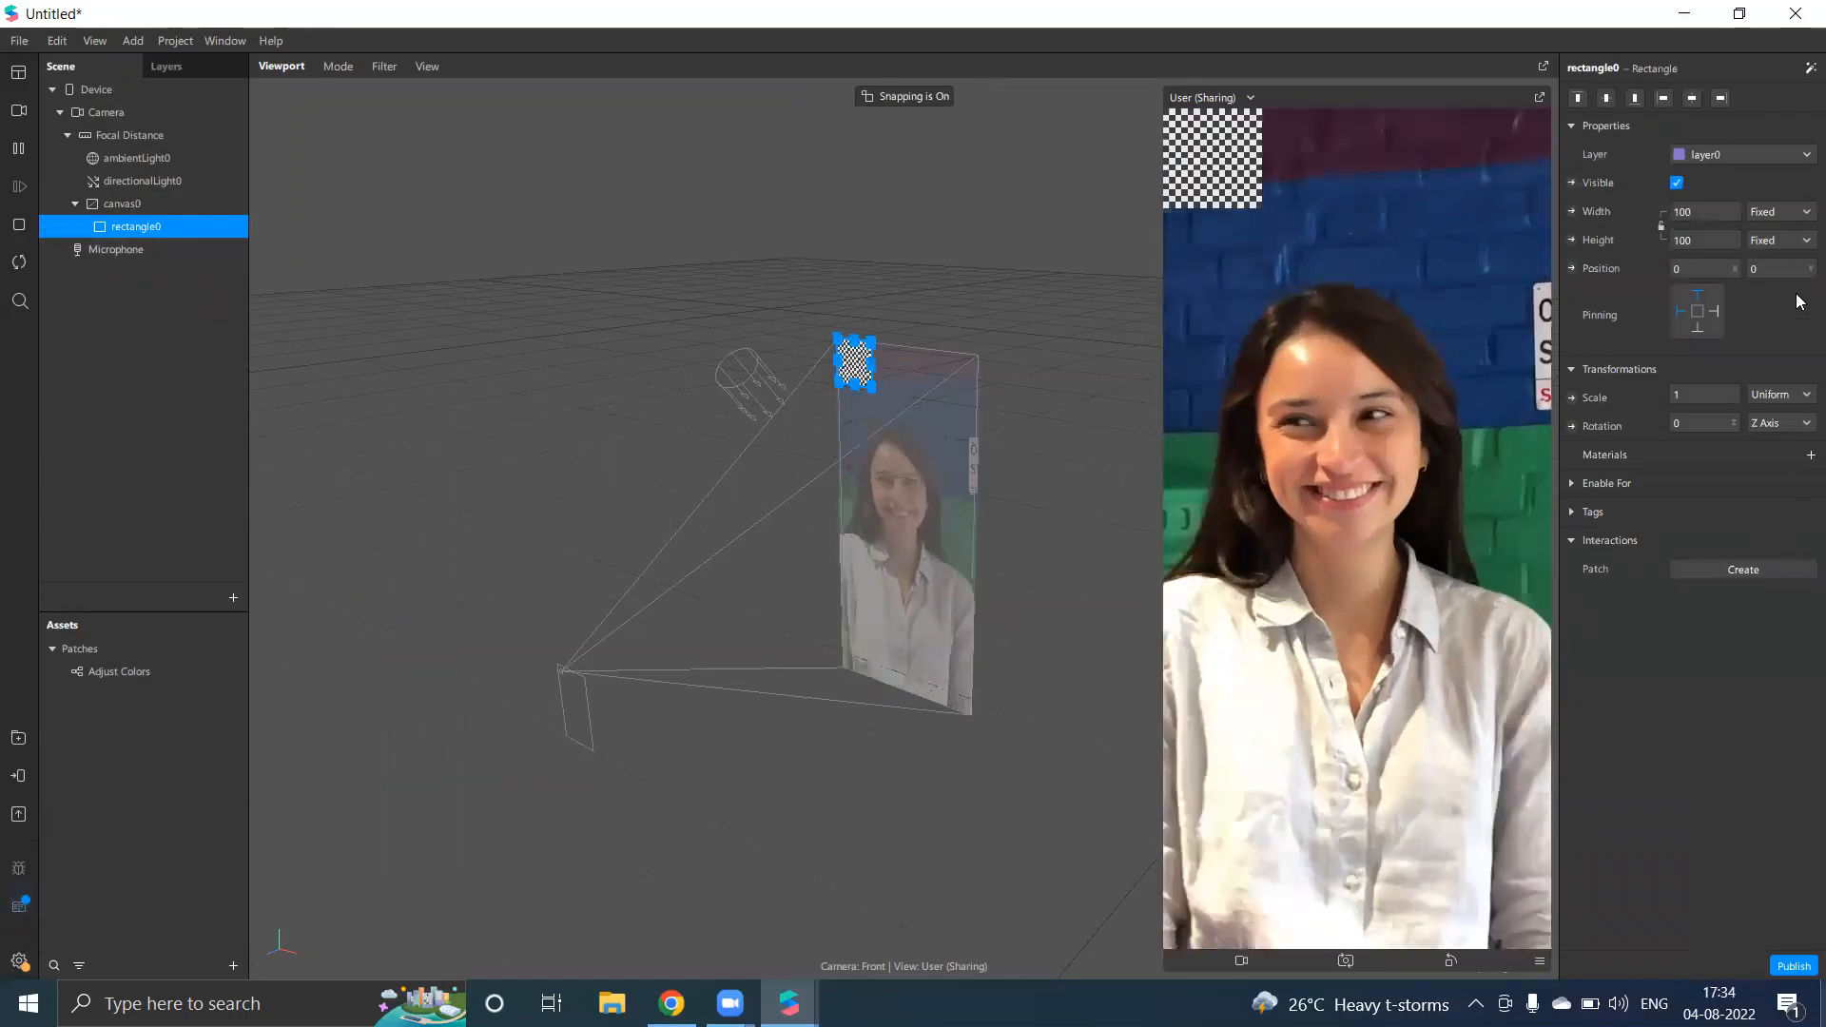
Make the rectangle cover the whole screen by setting its width to Fill Width and its height to Fill Height
click(1779, 212)
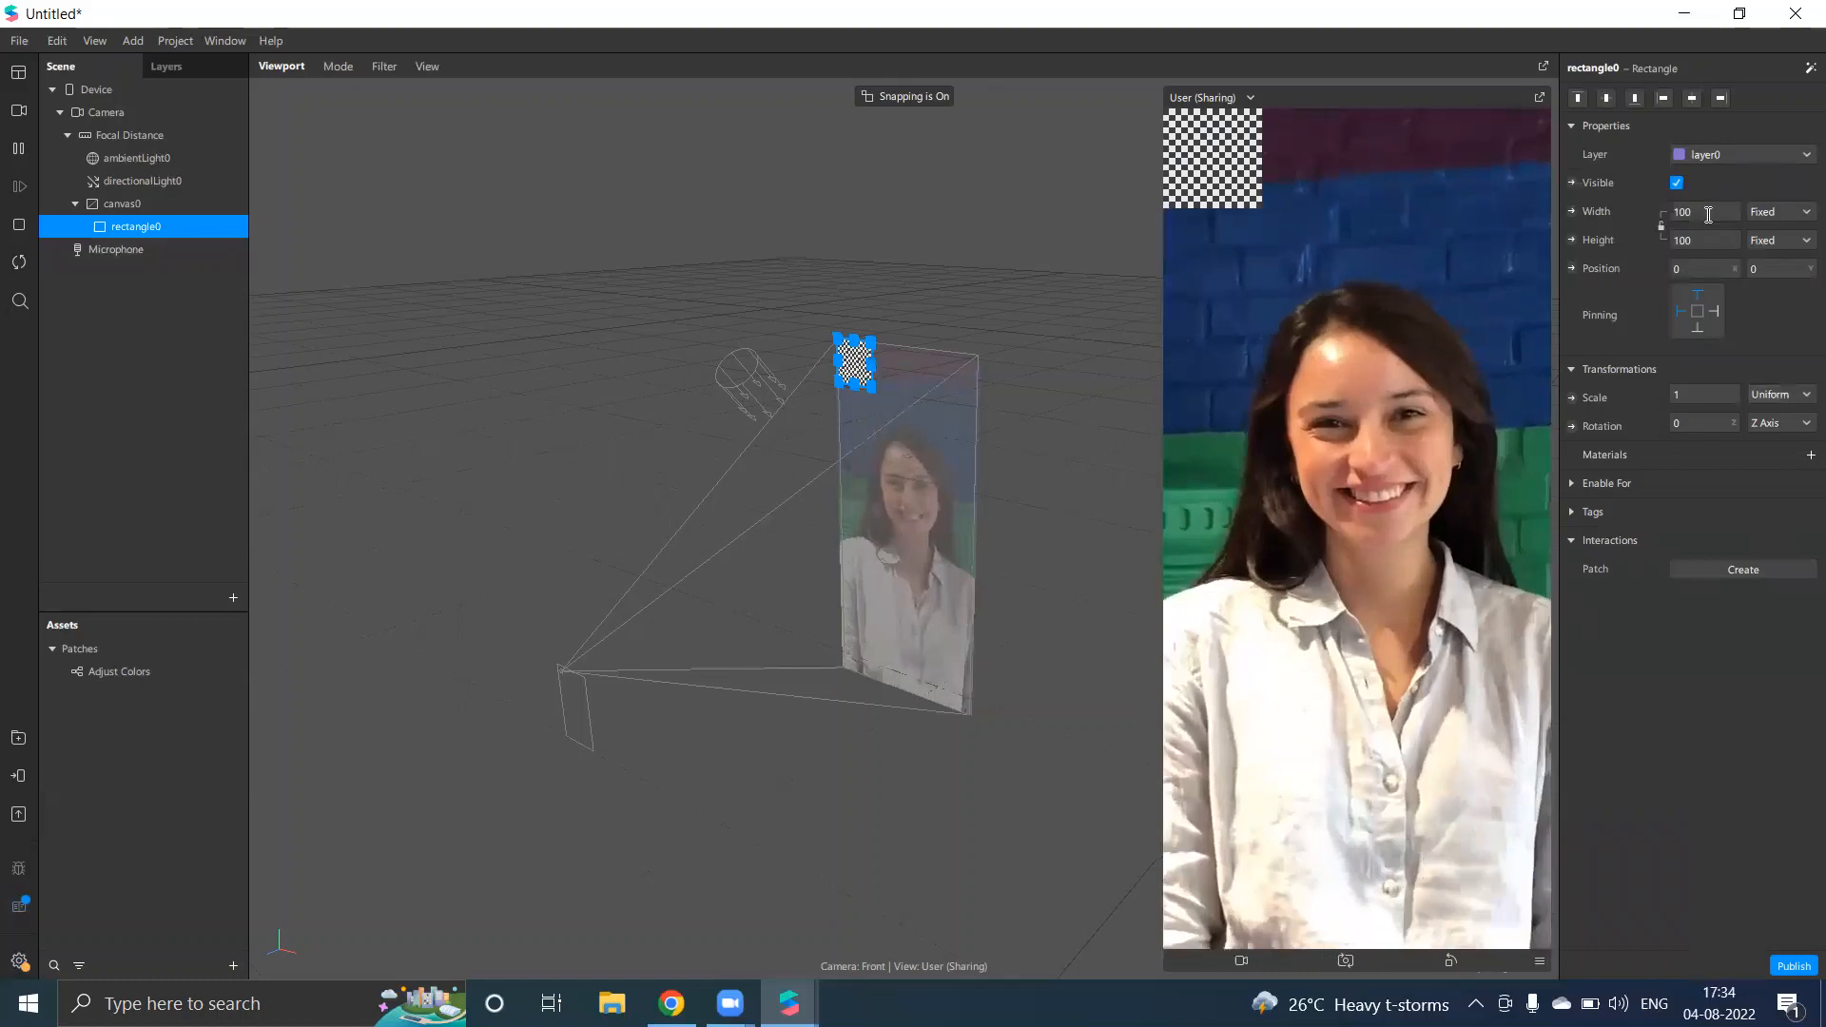
click(1718, 244)
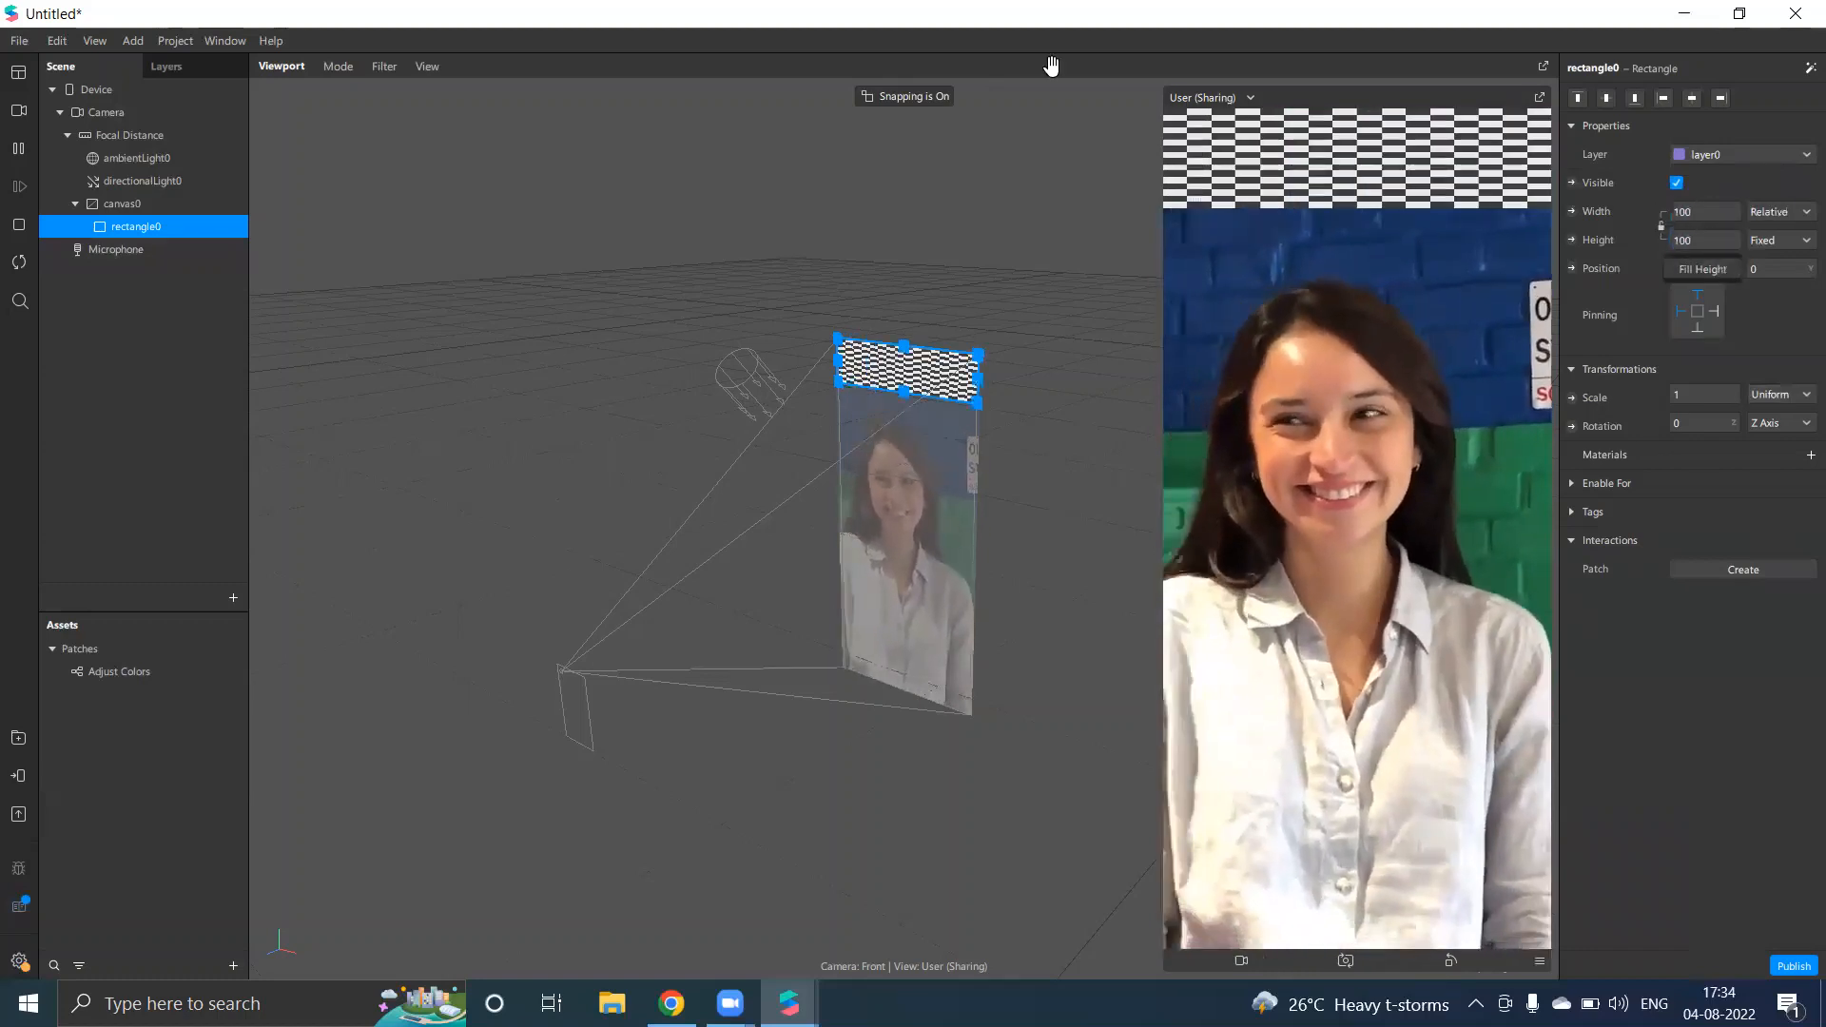
click(1778, 240)
click(1717, 272)
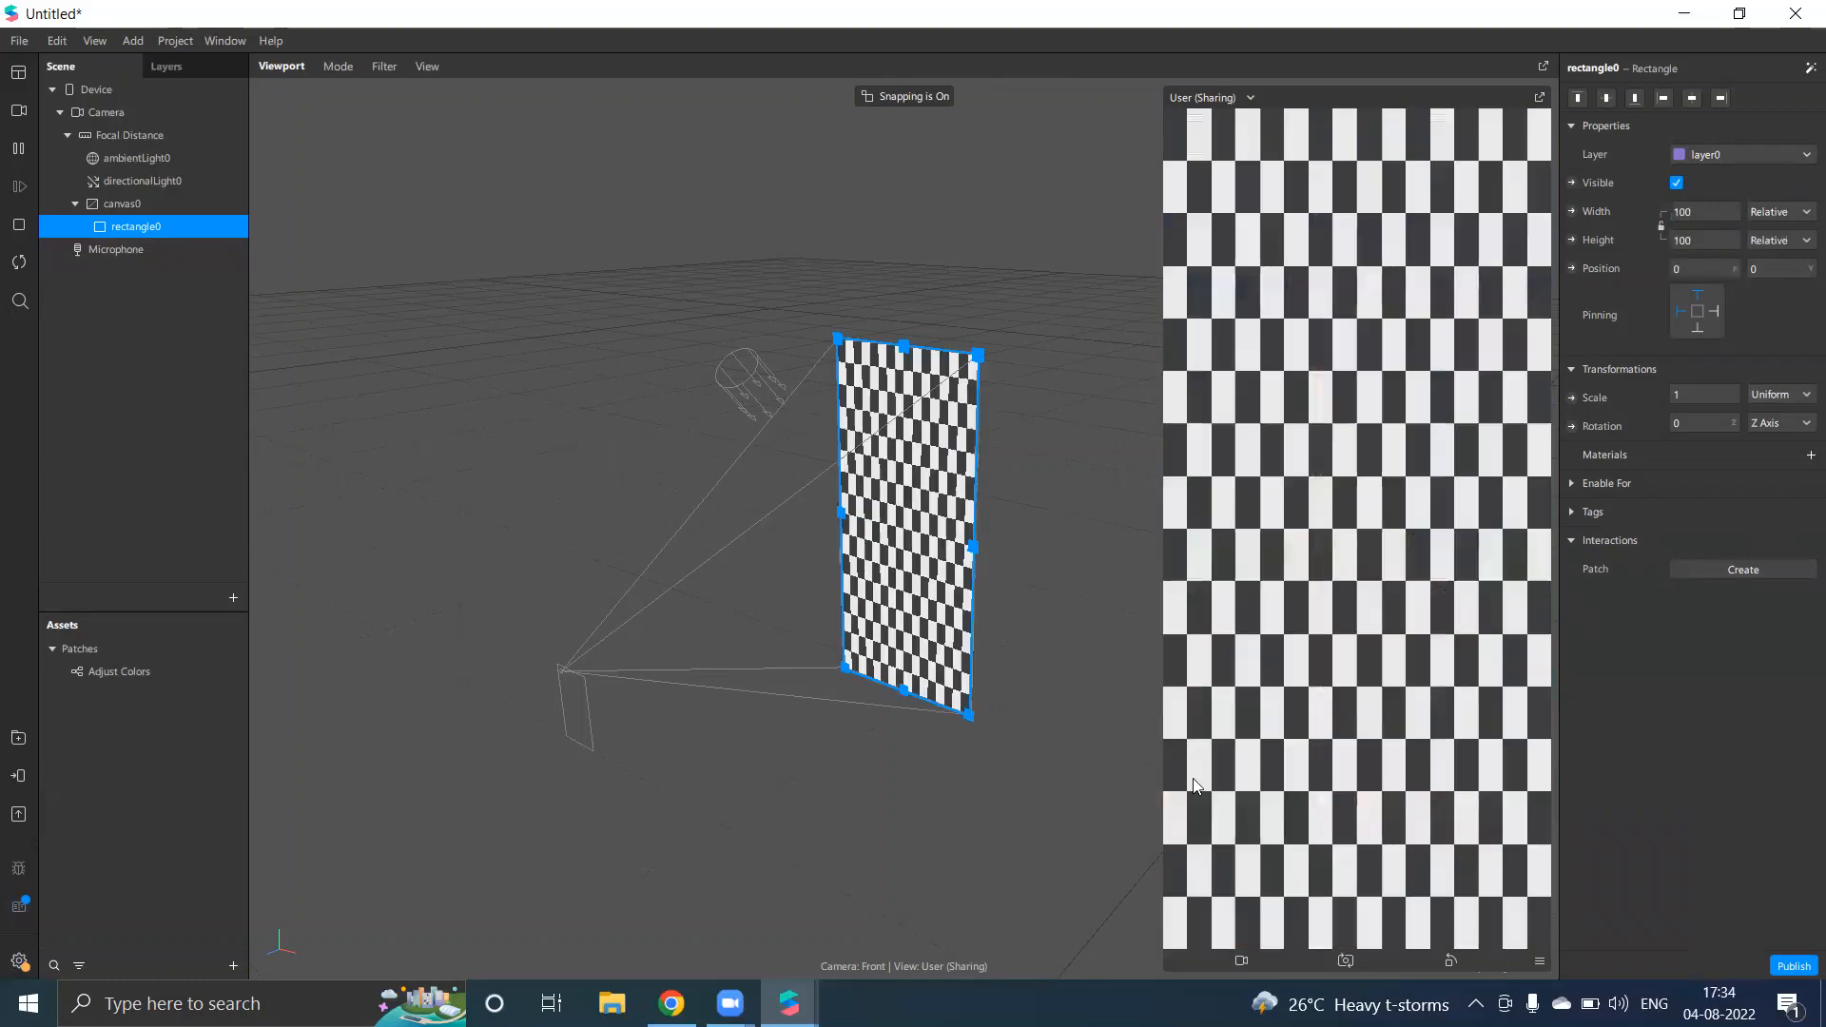
click(100, 484)
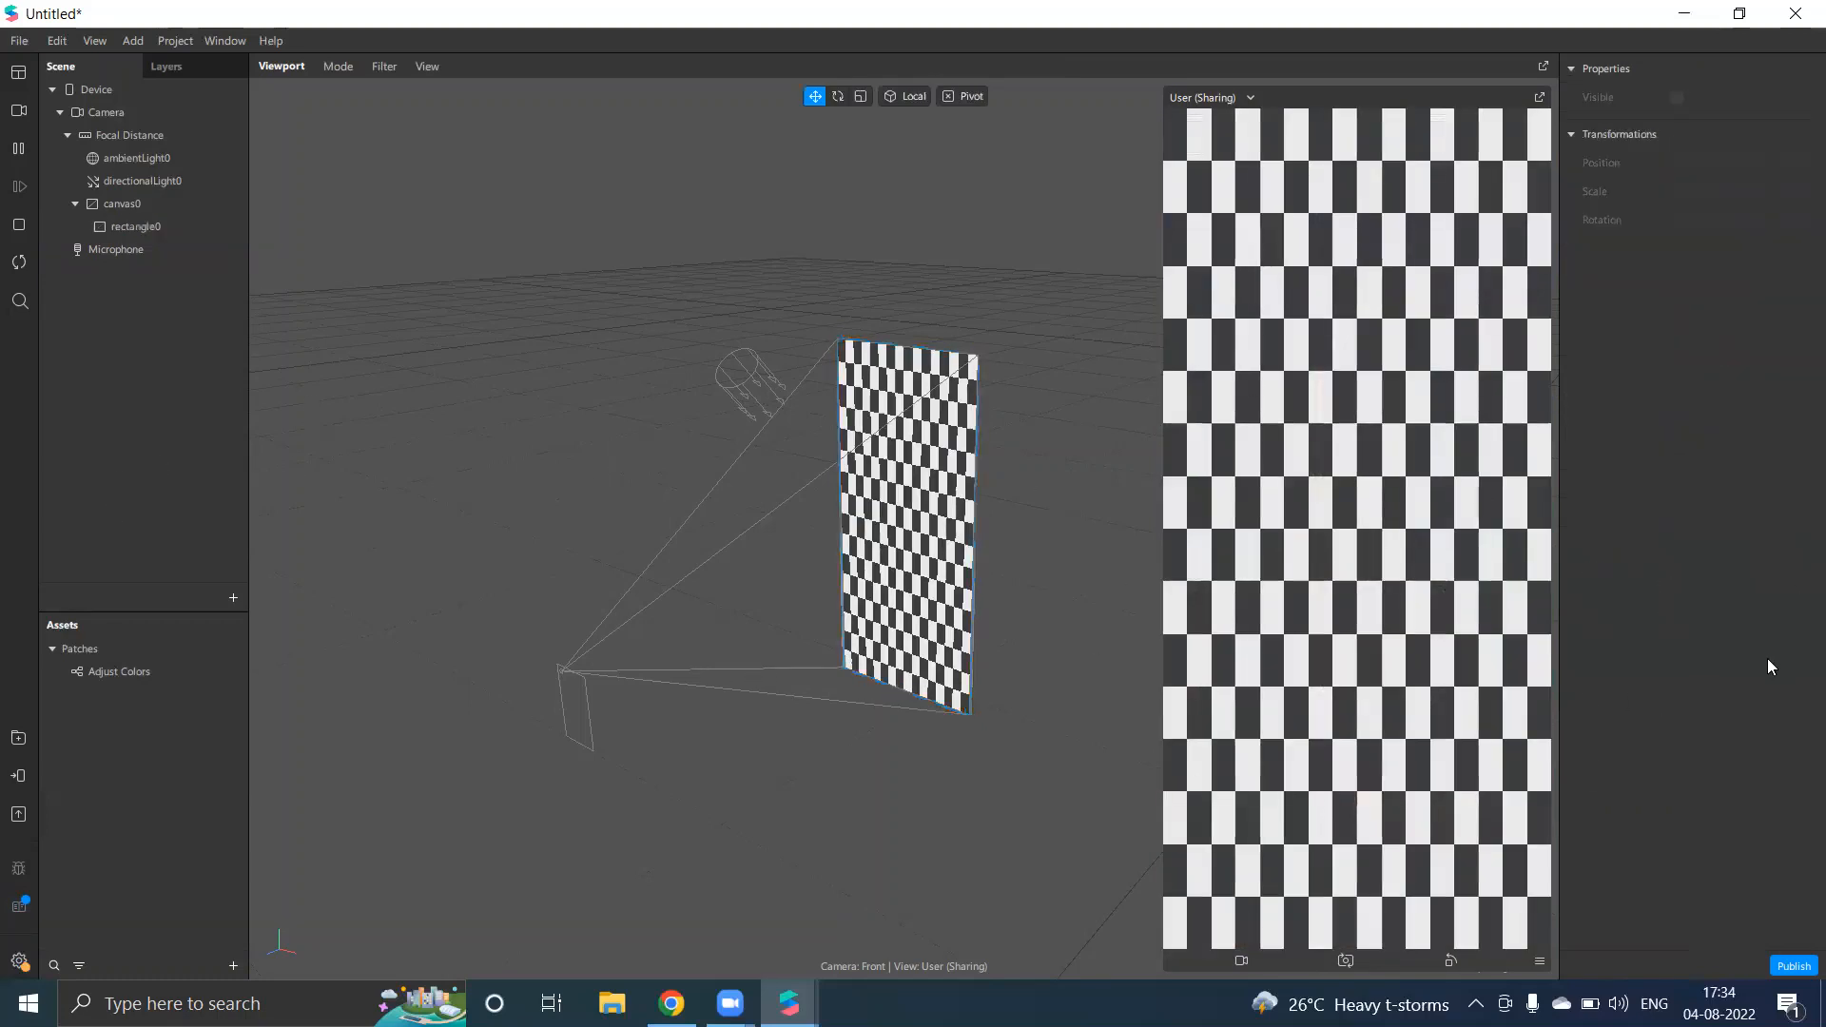
Rename the rectangle as color1
click(132, 230)
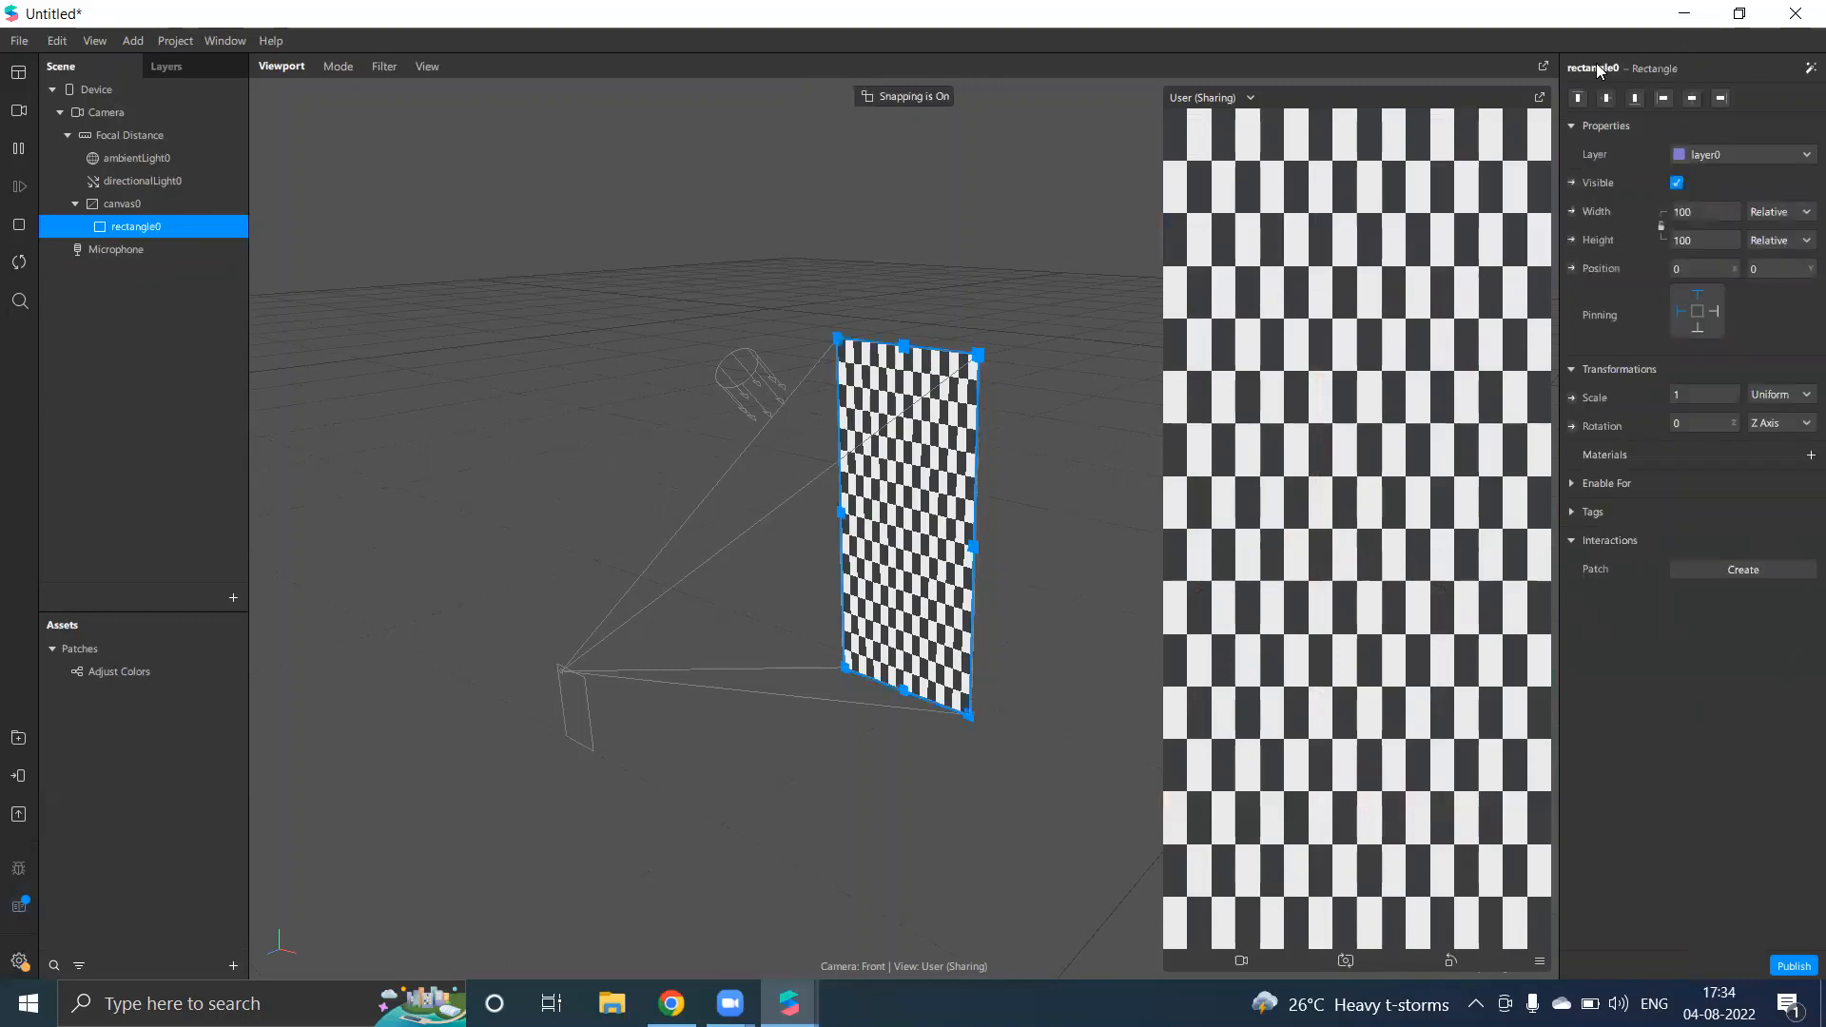
double_click(1596, 66)
text(color1)
key(Return)
Create a new material on the color1 rectangle and name it mat_Color
click(1803, 455)
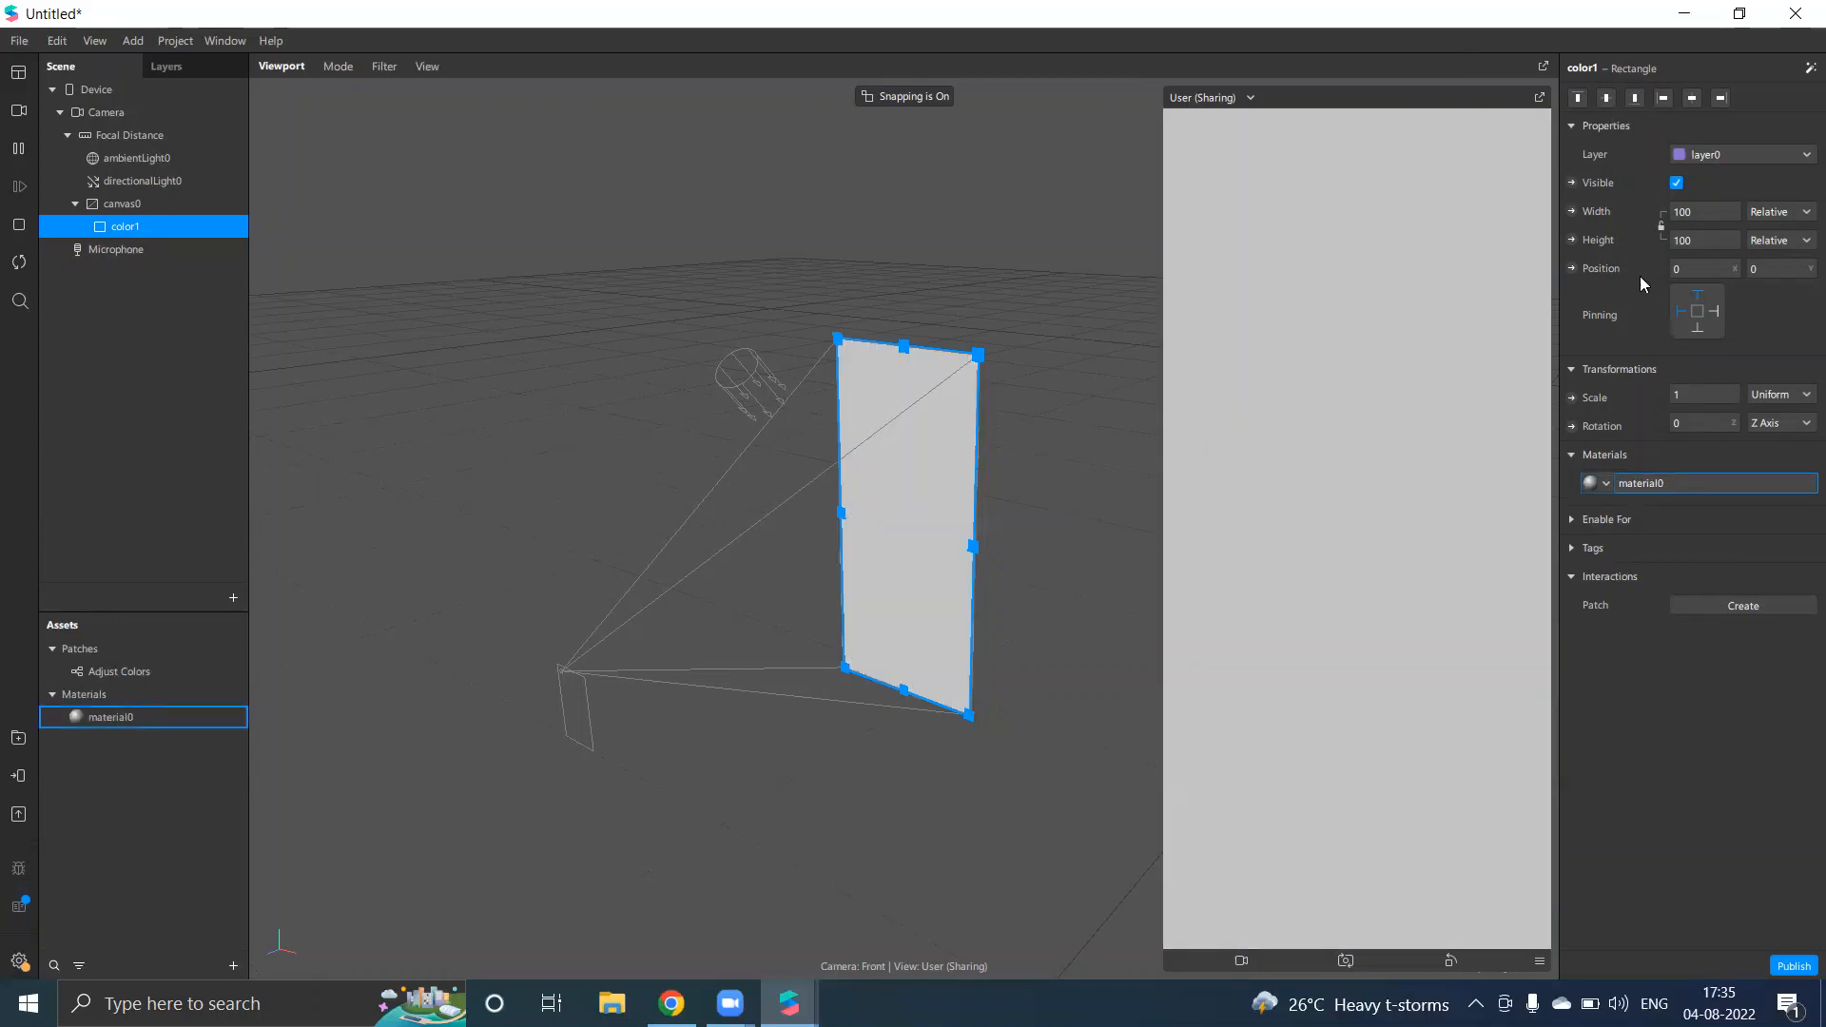
click(1645, 483)
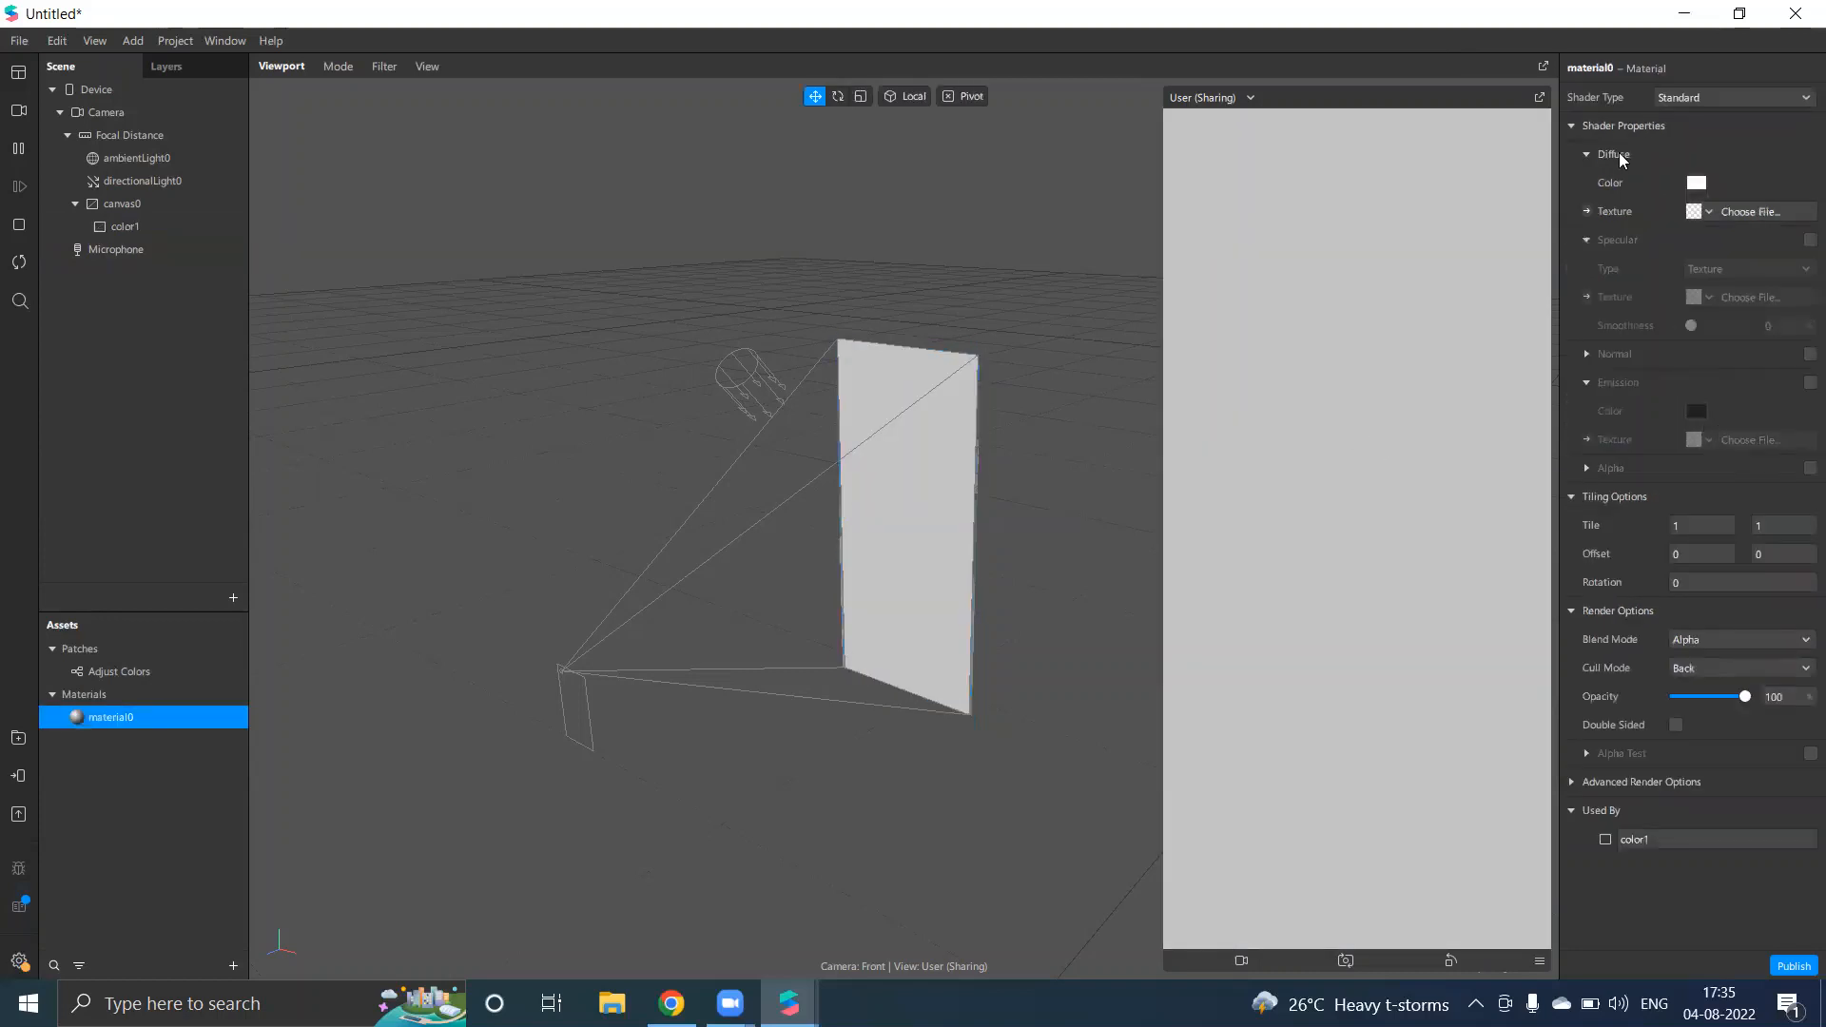
double_click(1598, 68)
text(mat)
text(_bl)
Change the shader type of the mat_Color material to Flat
click(1725, 98)
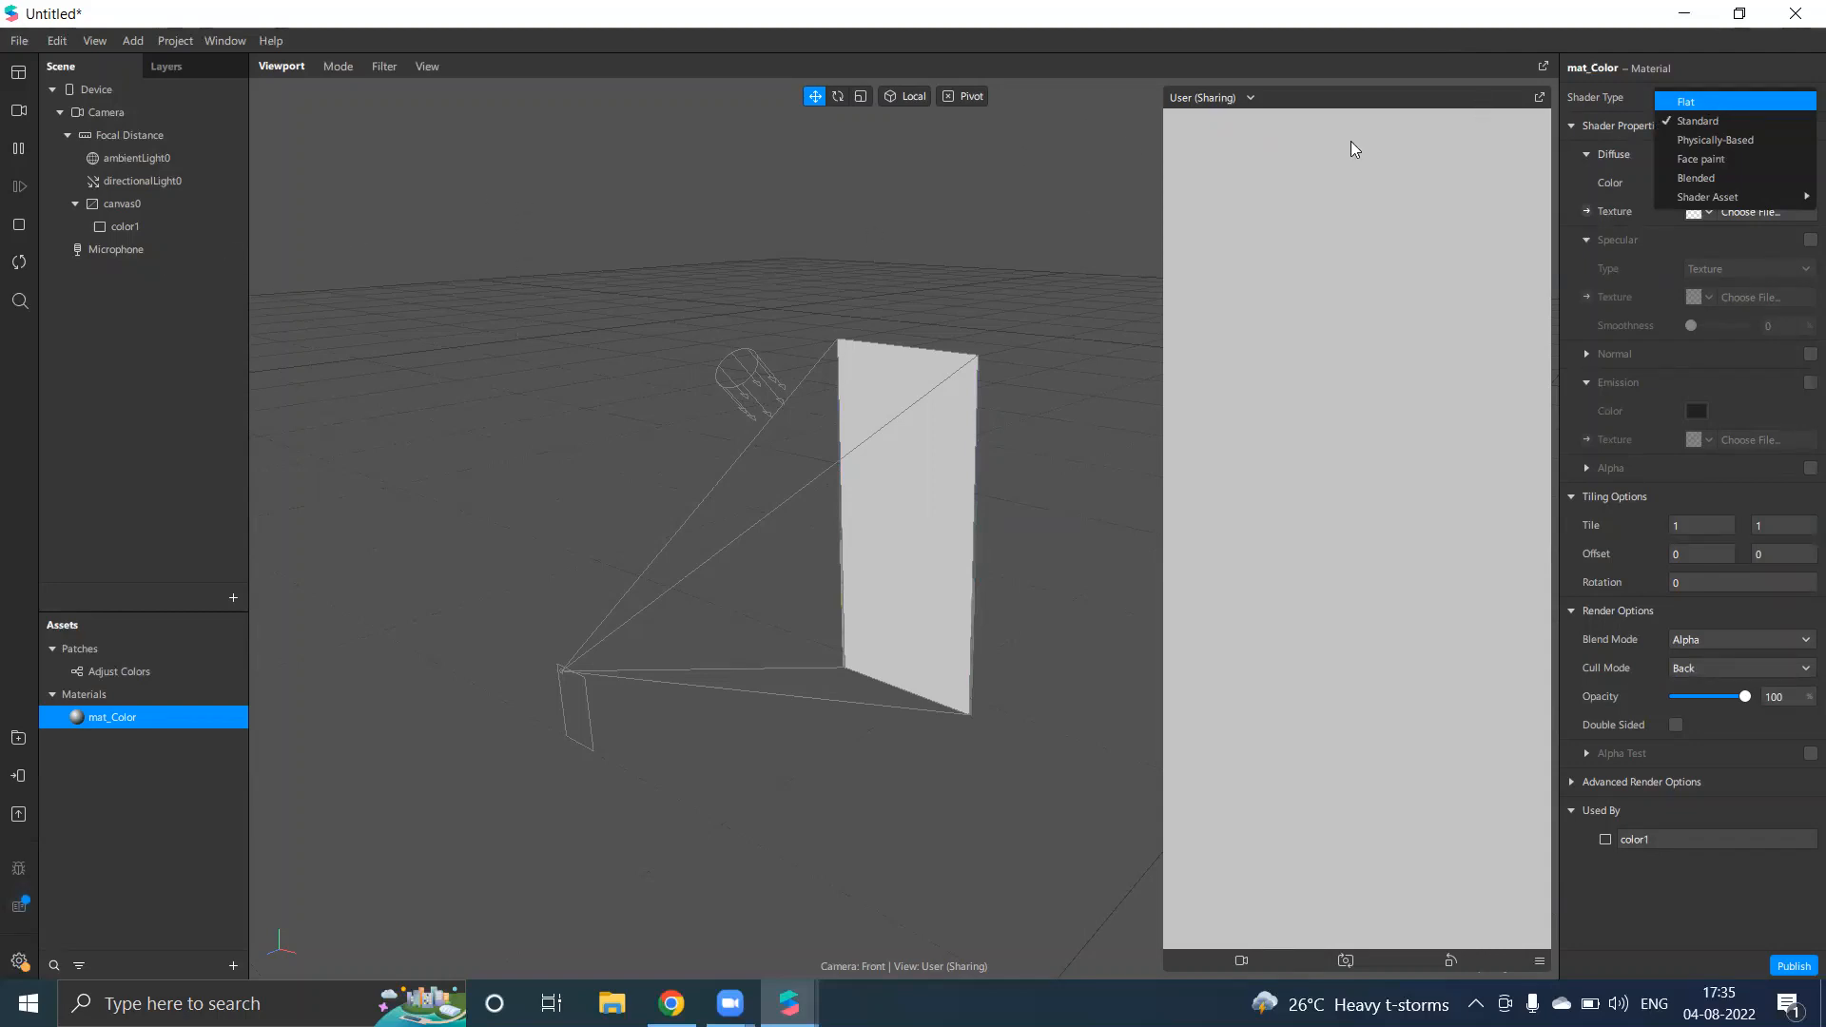
click(1744, 101)
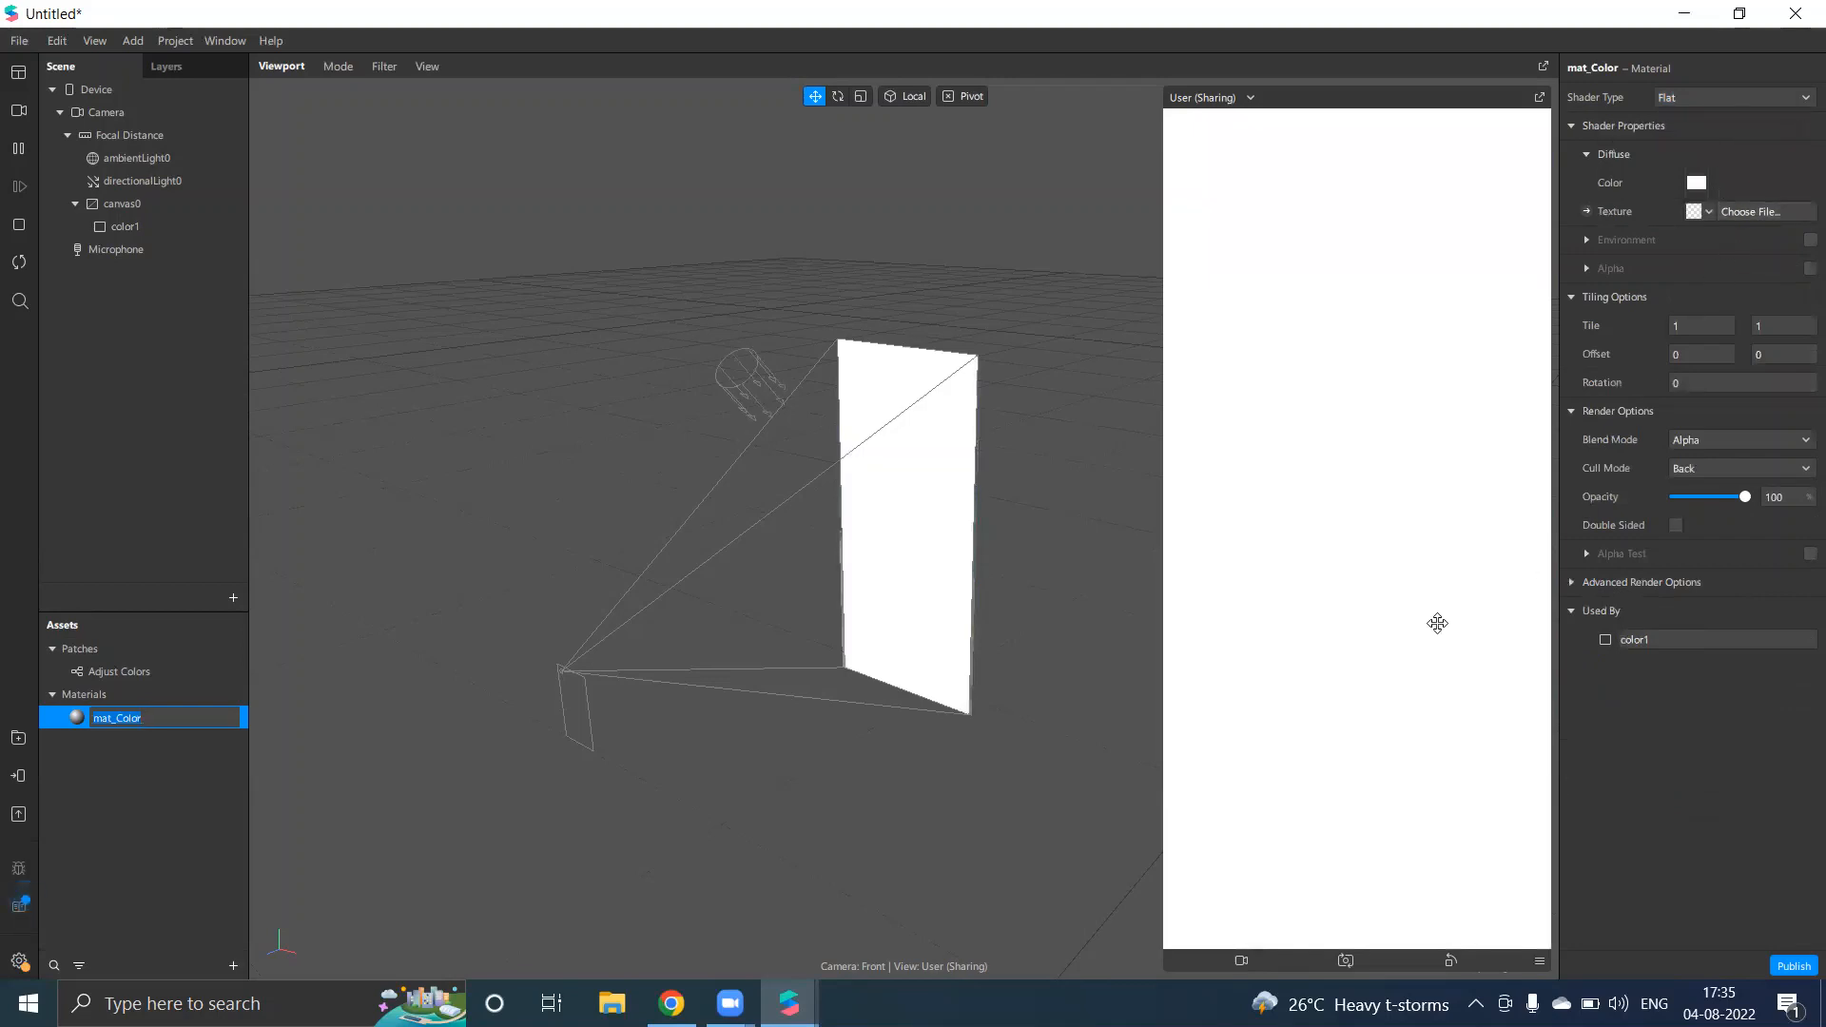
click(1204, 652)
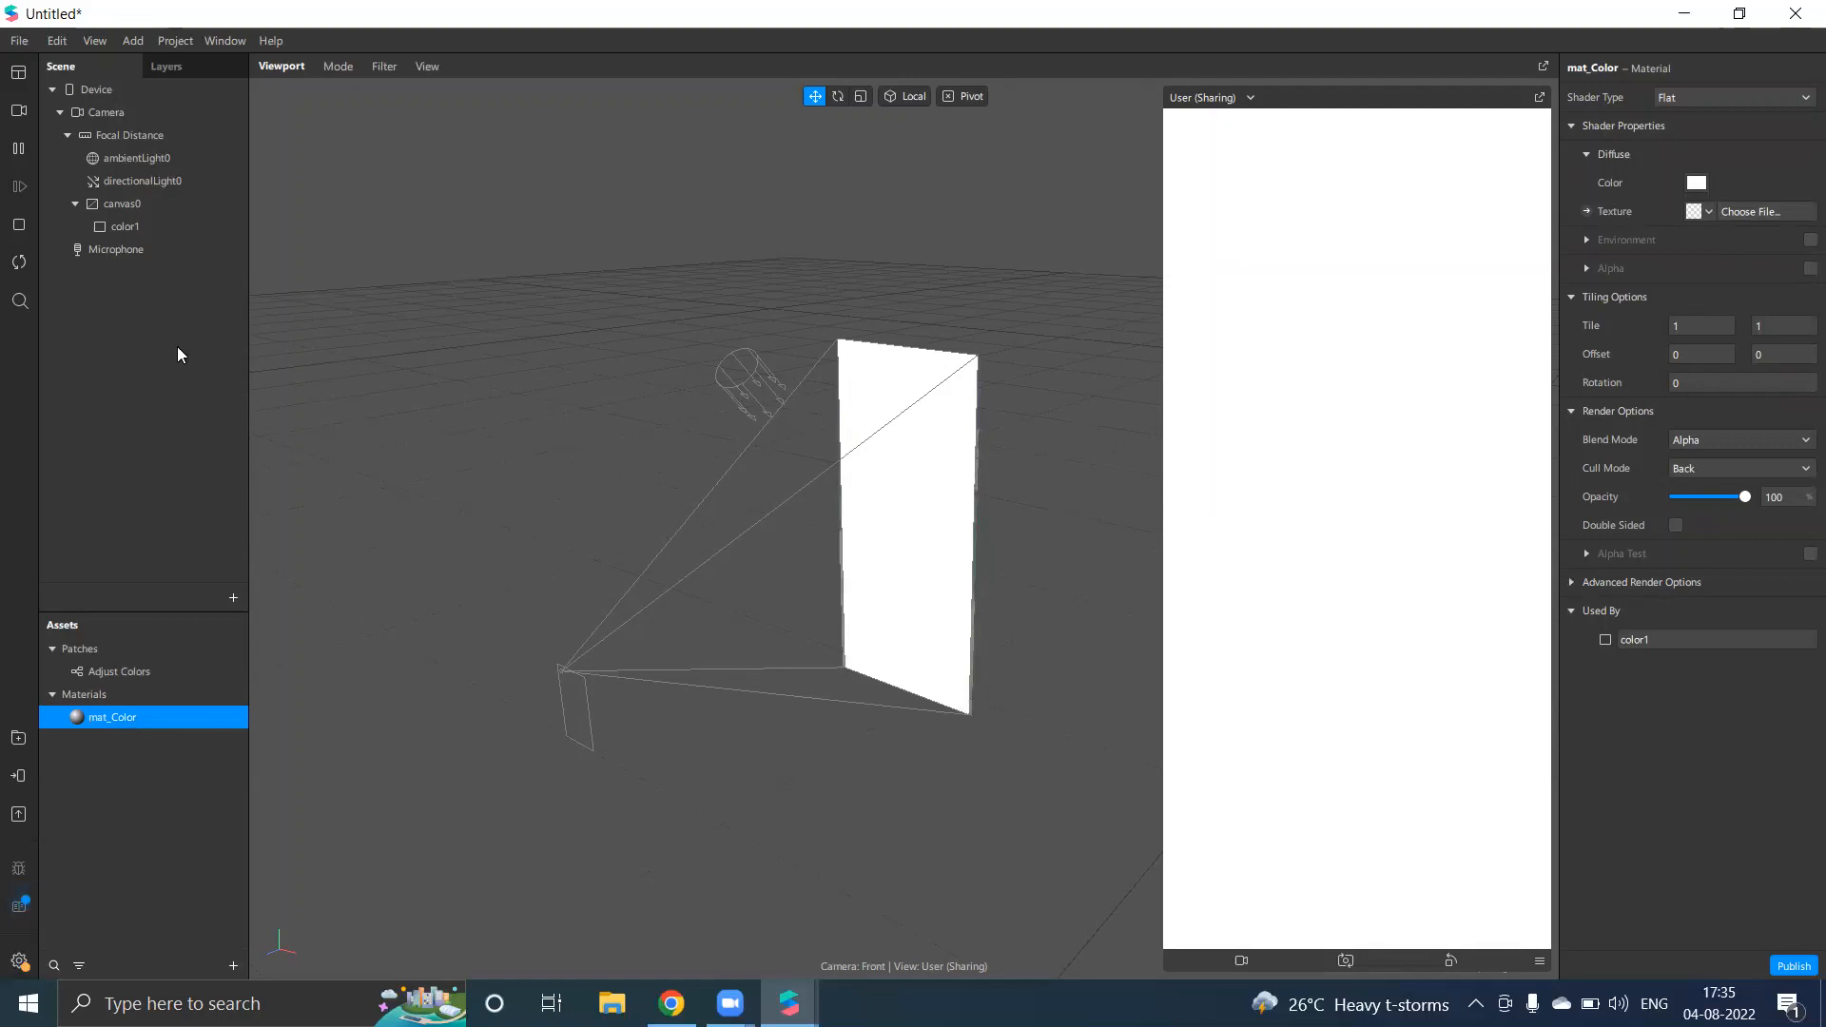
Show the Patch Editor and enlarge it to take up about half of the workspace height
click(96, 42)
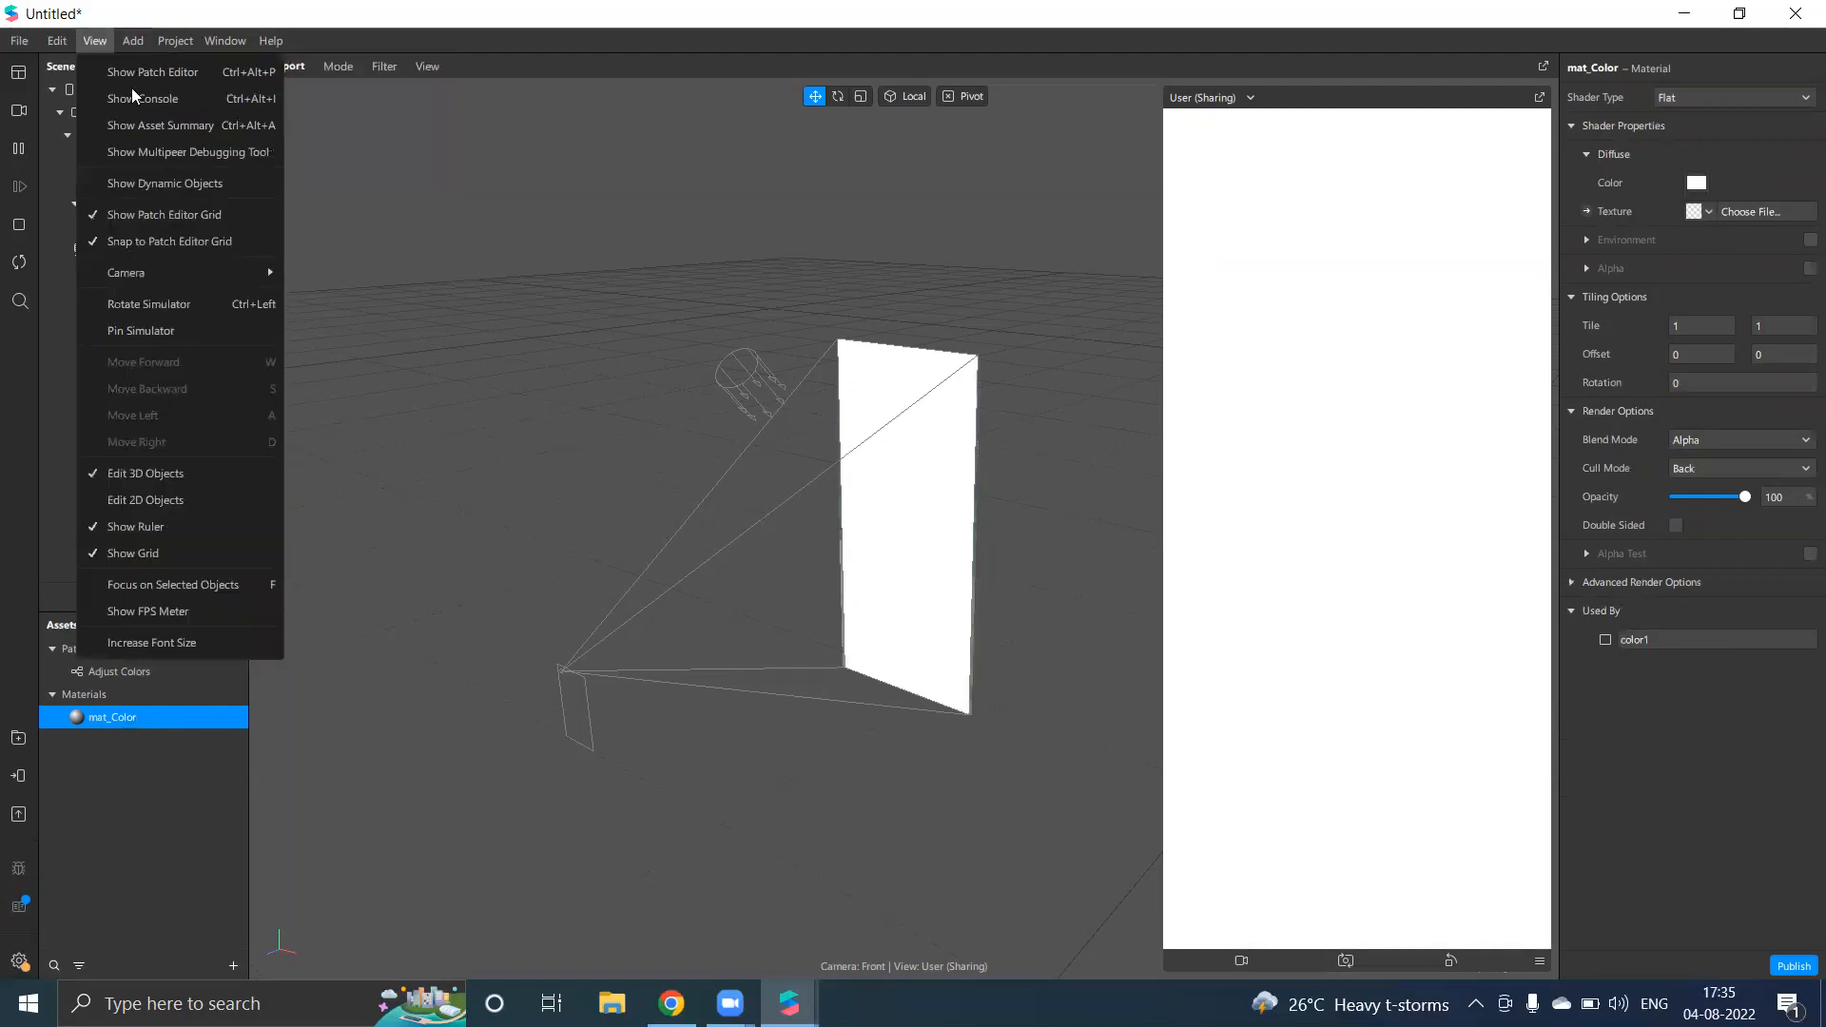
click(130, 74)
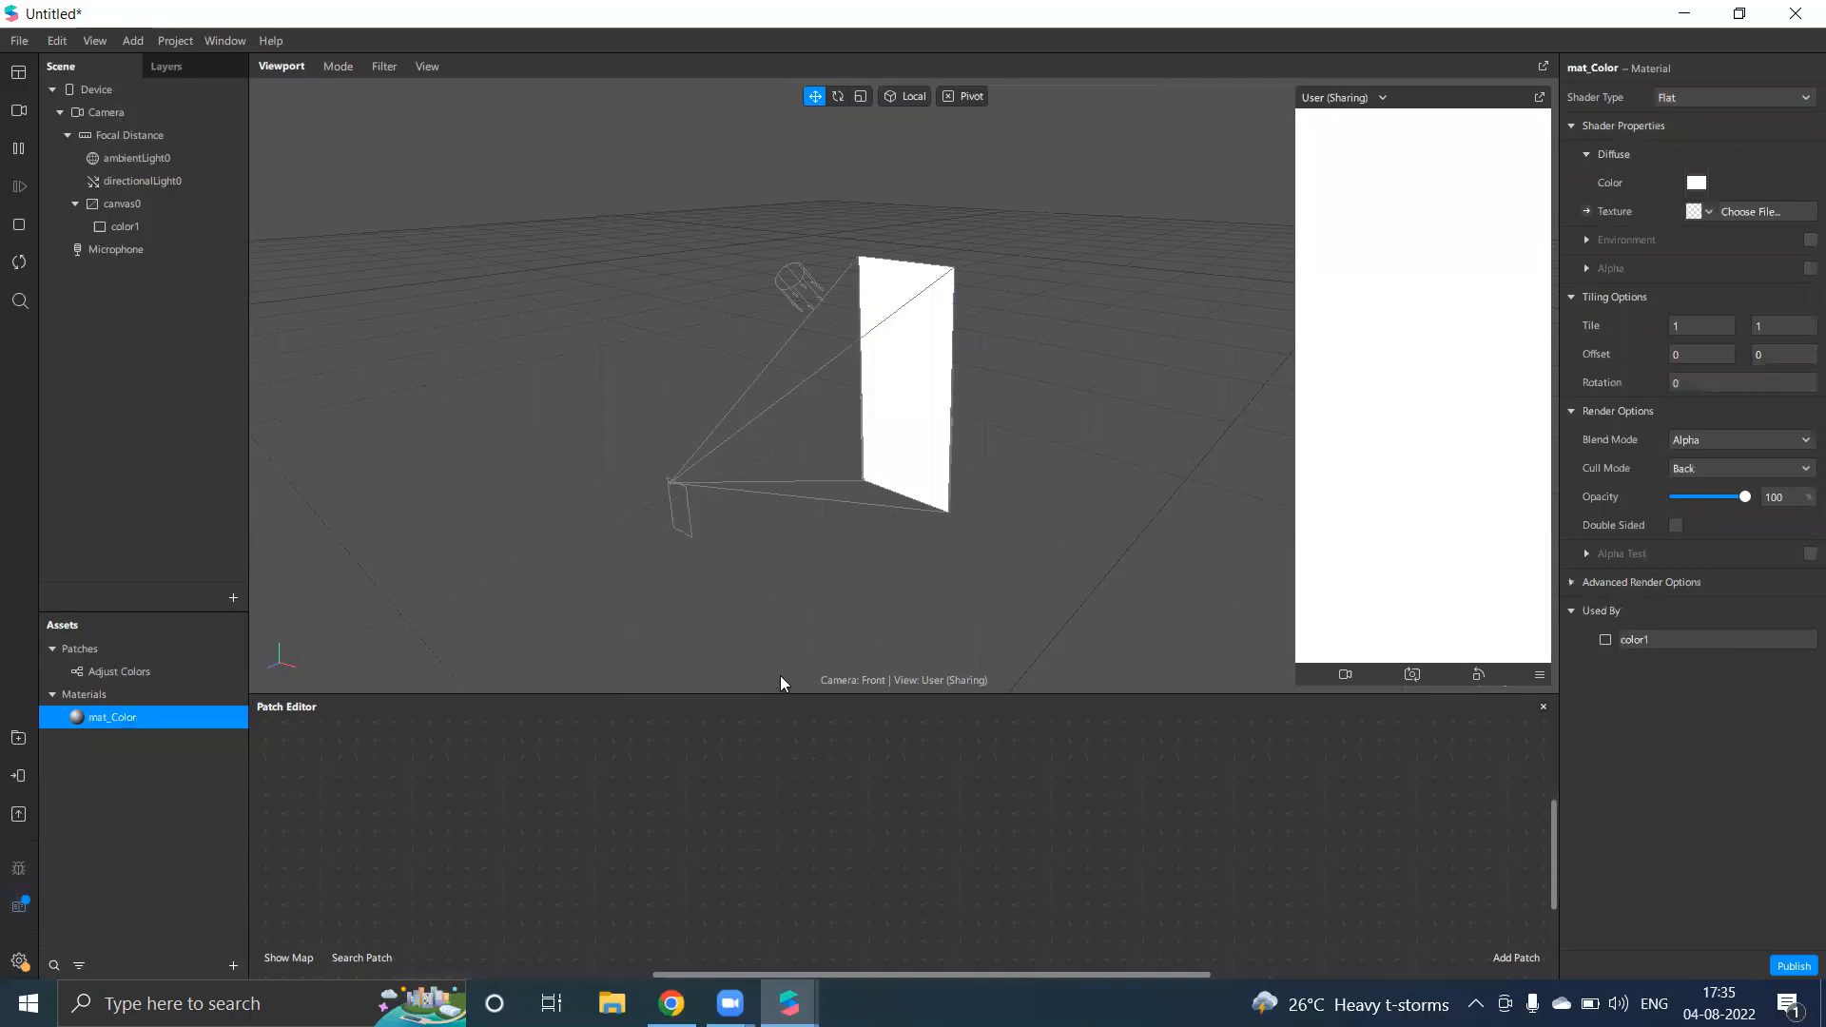
drag(779, 678, 772, 485)
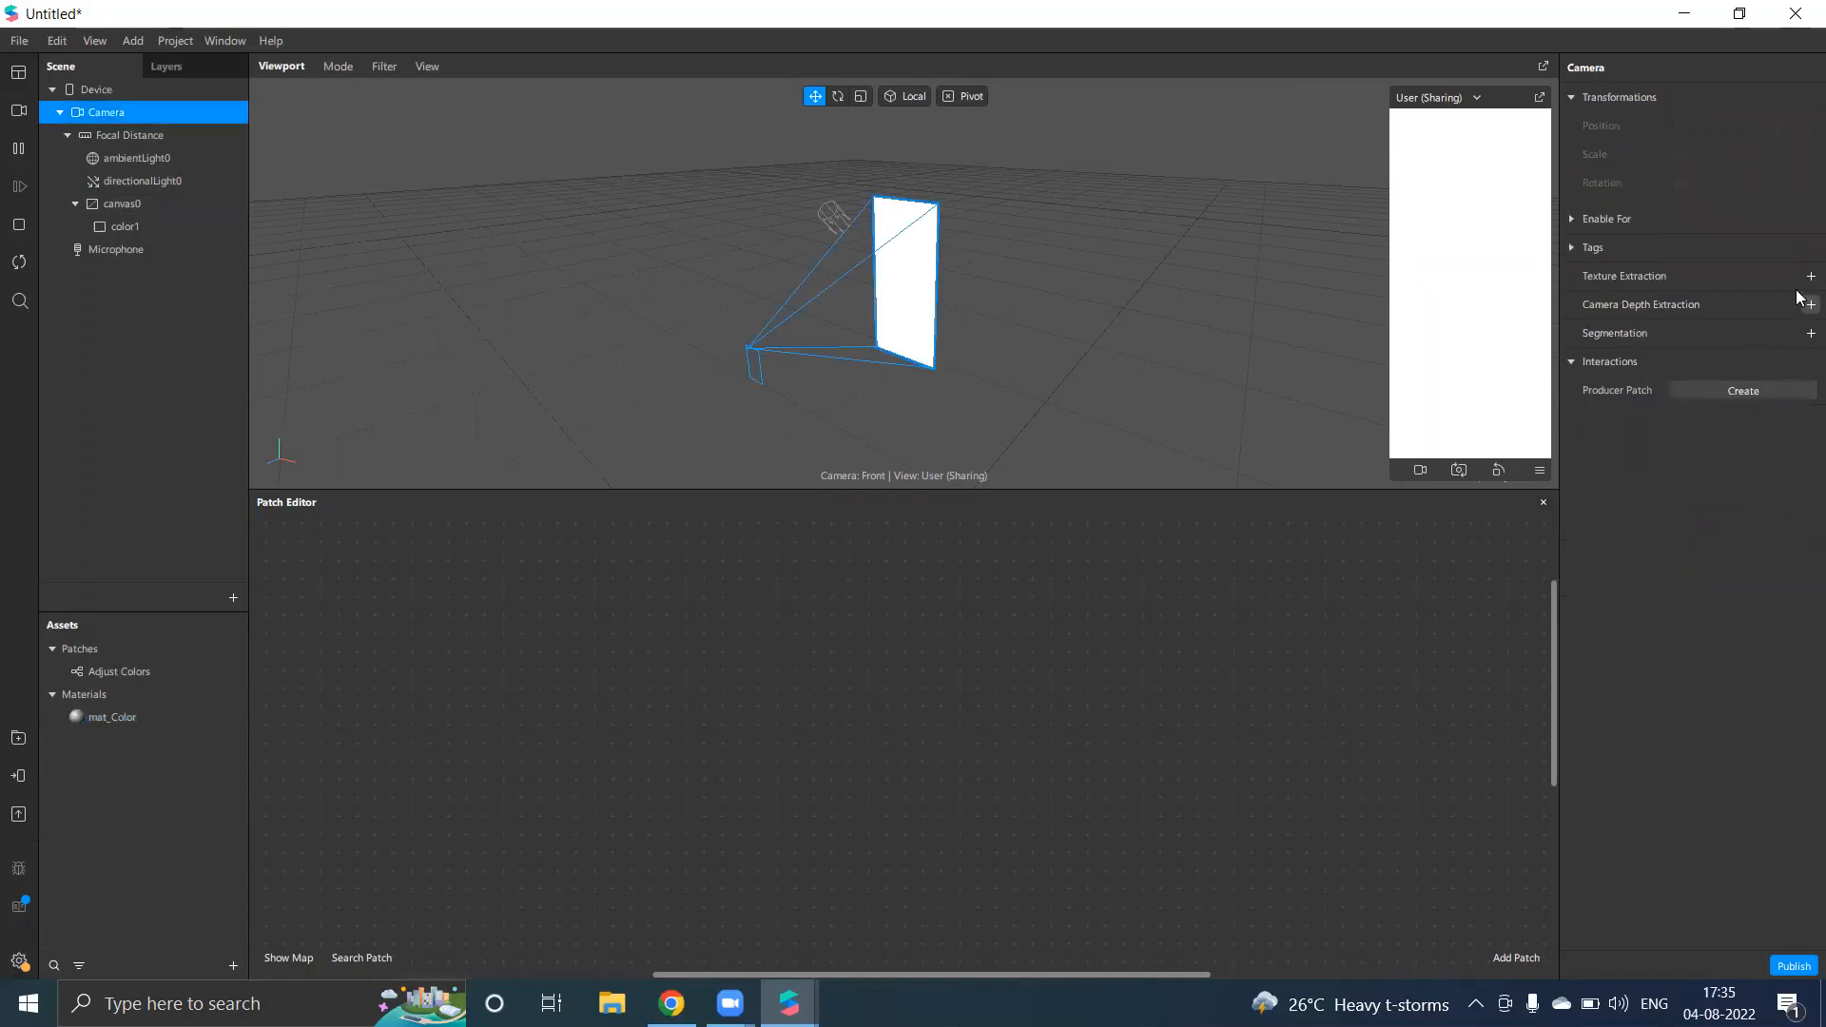
Extract the camera's texture and place it as a patch near the left edge of the Patch Editor
click(1801, 276)
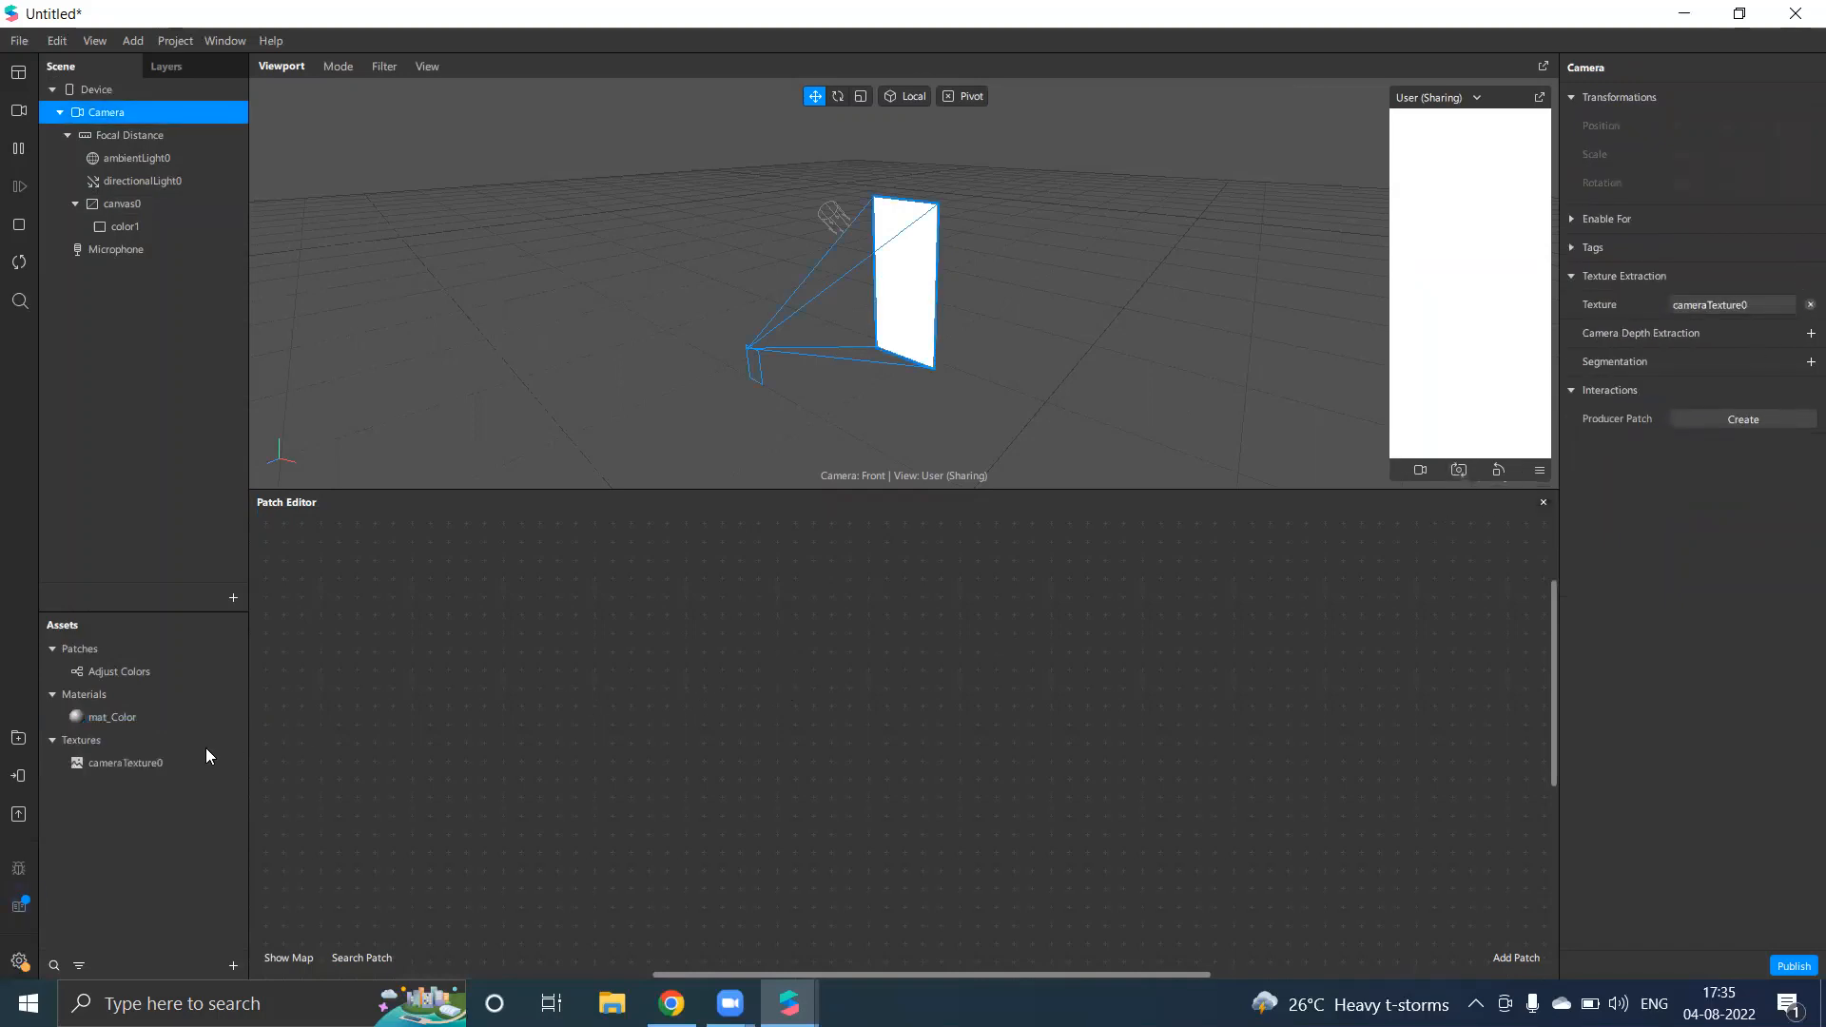
click(170, 763)
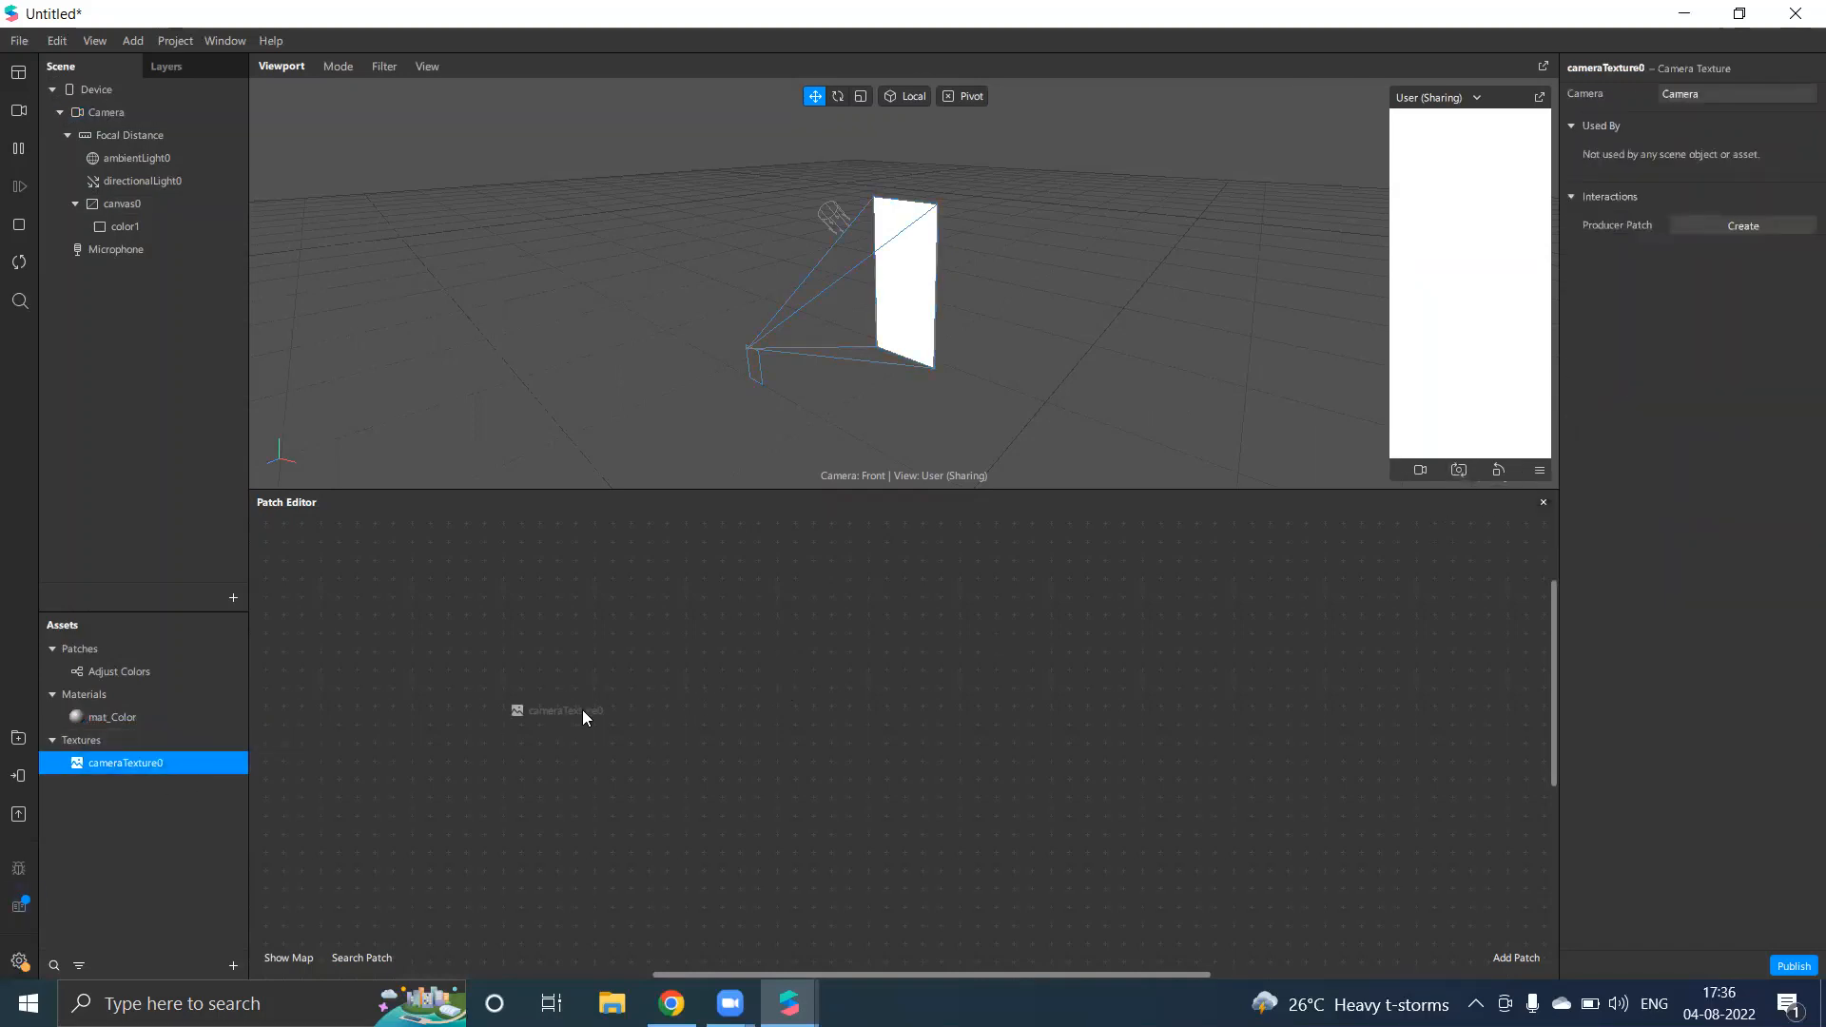
drag(582, 717, 637, 730)
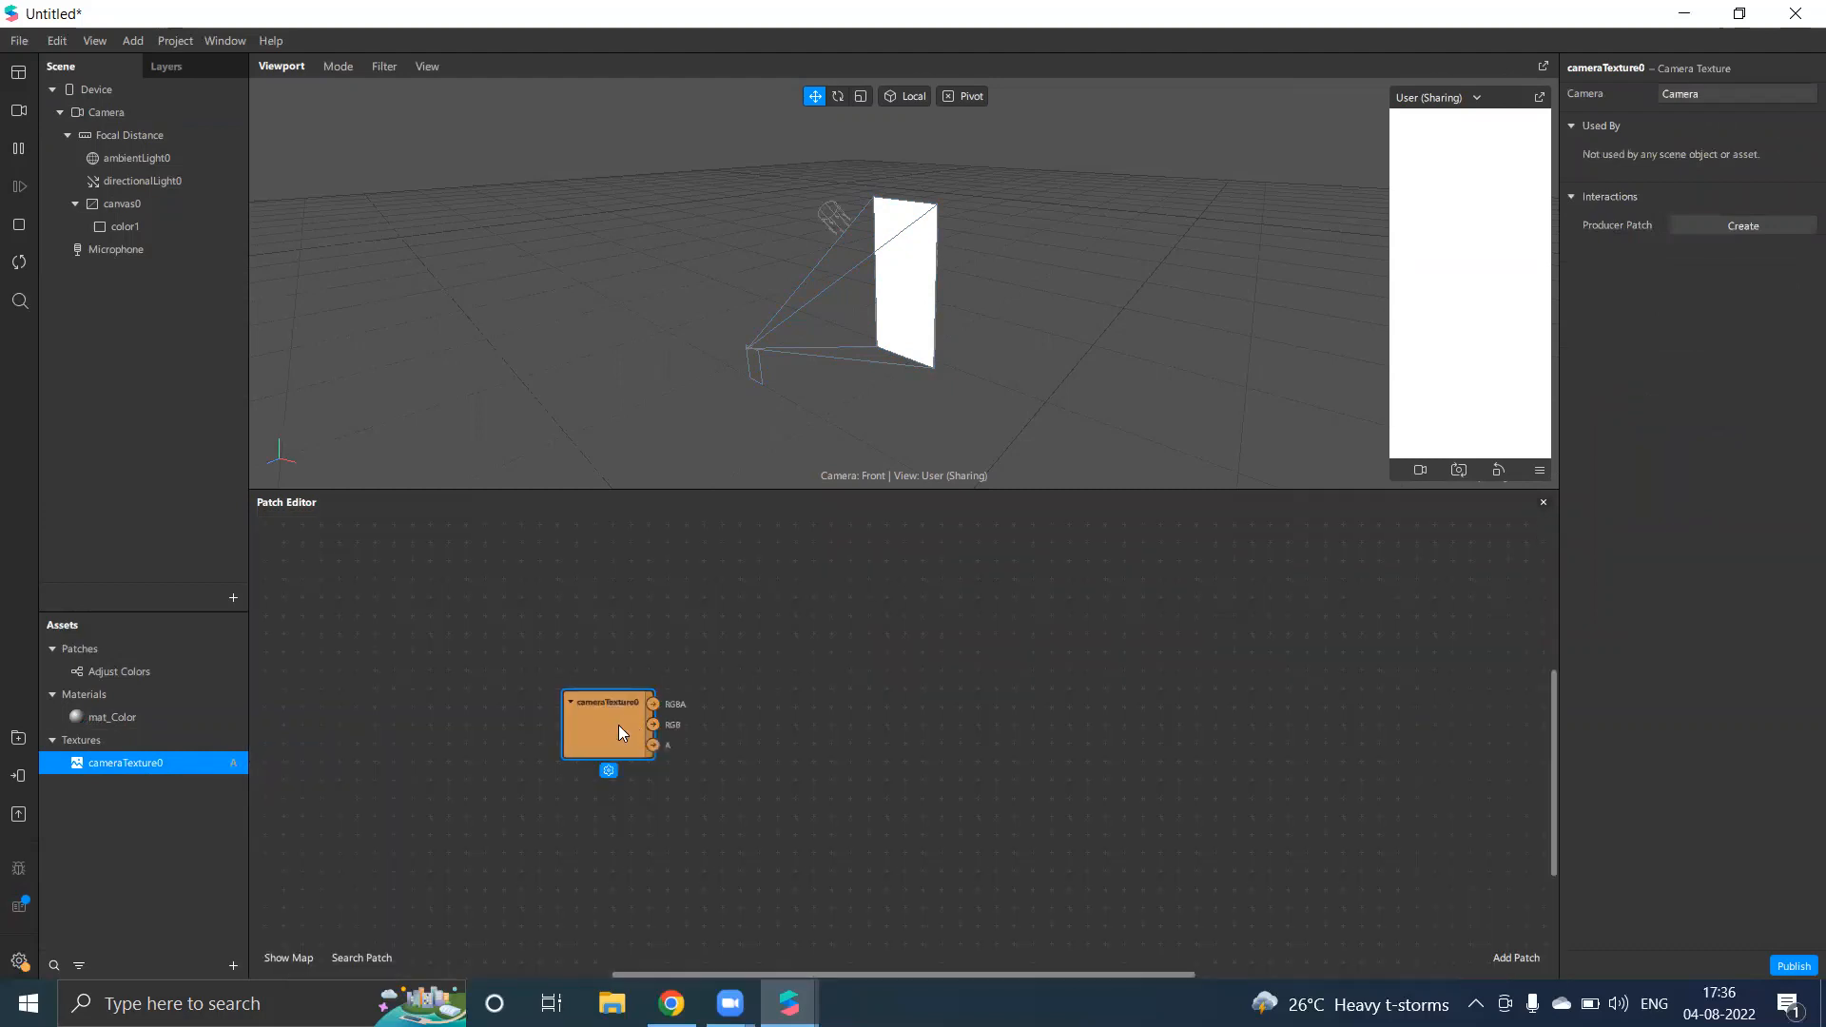
scroll(618, 723, up, 4)
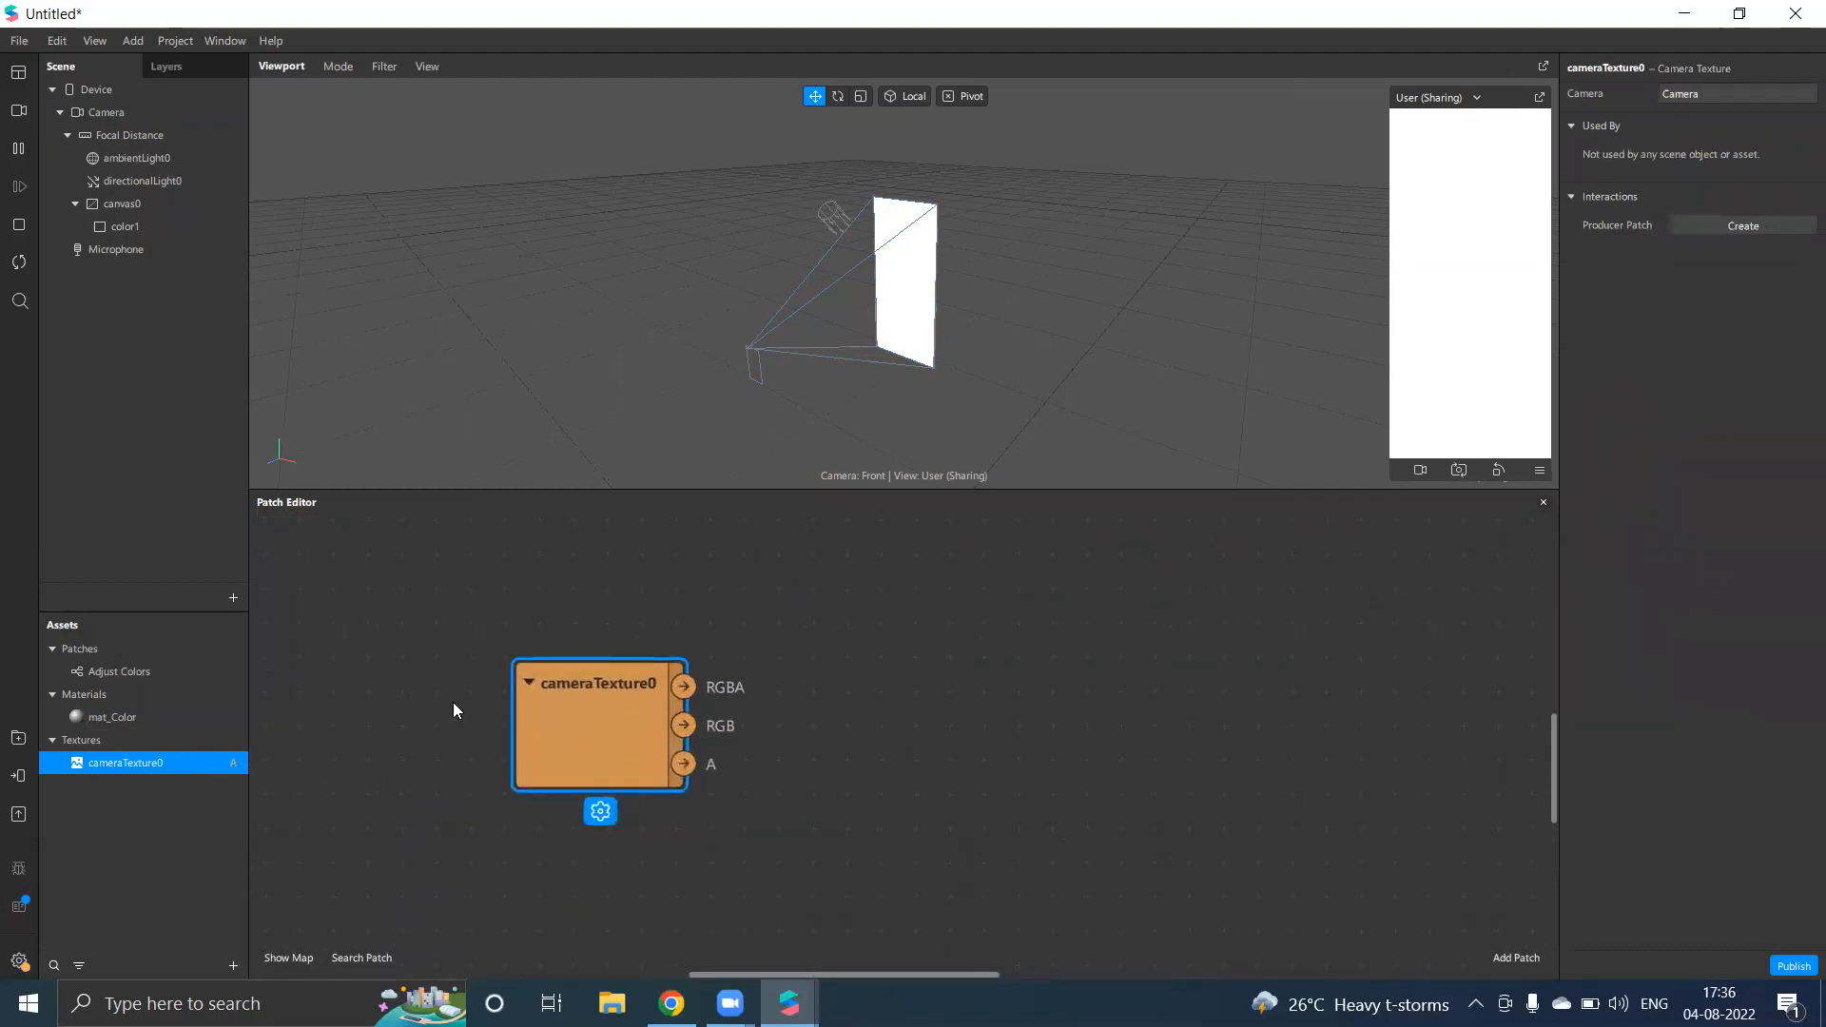
drag(603, 742, 412, 639)
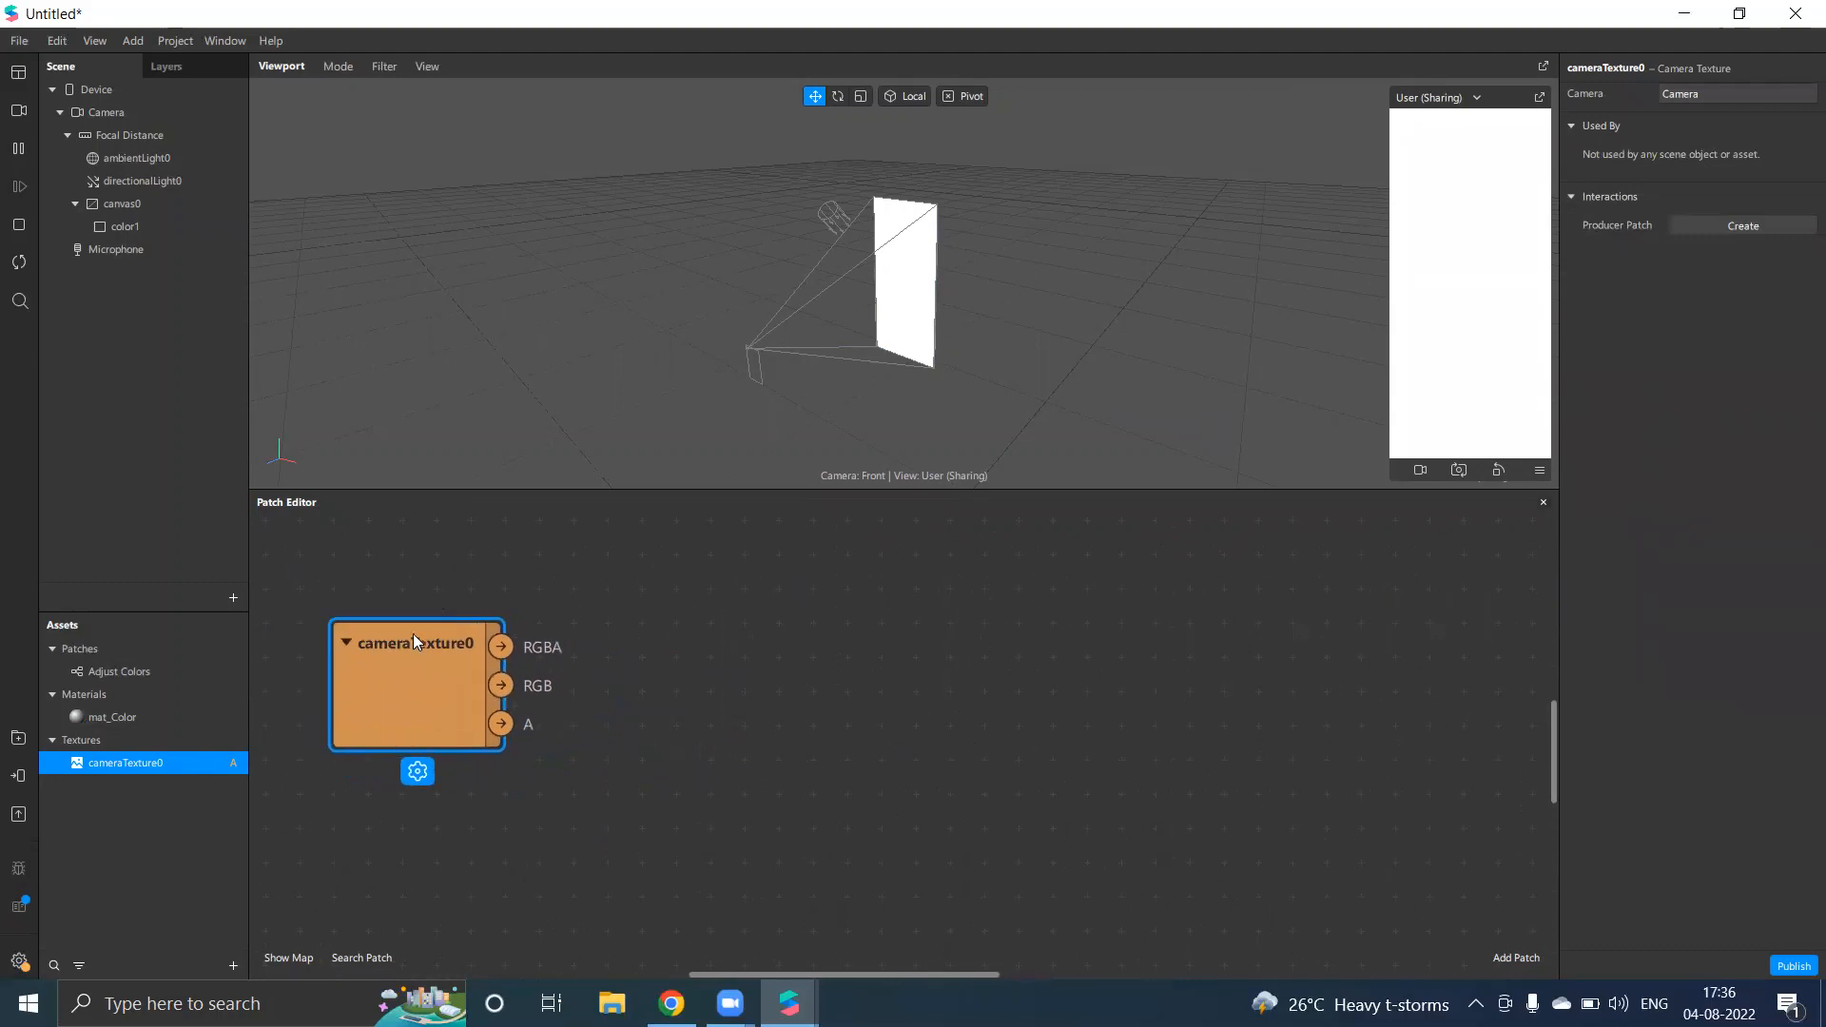
click(544, 748)
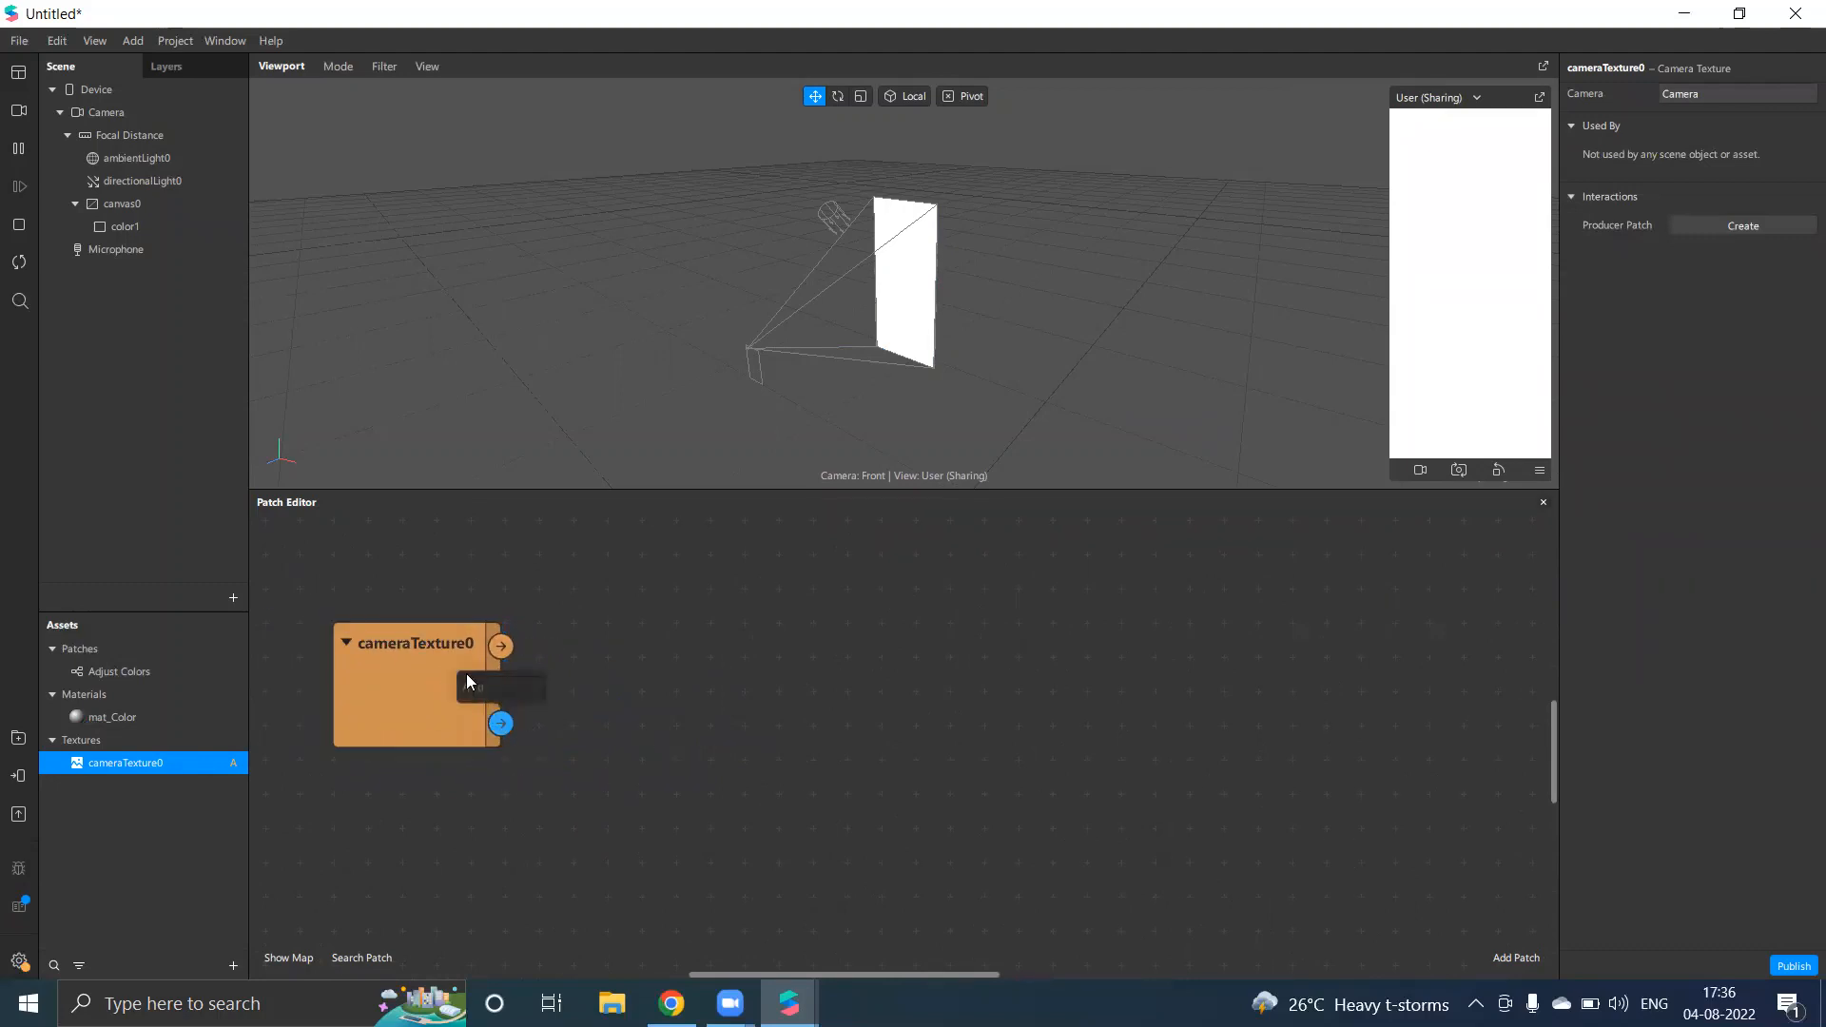
Place the Adjust Colors patch asset in the Patch Editor to the right of the cameraTexture0 patch
click(466, 677)
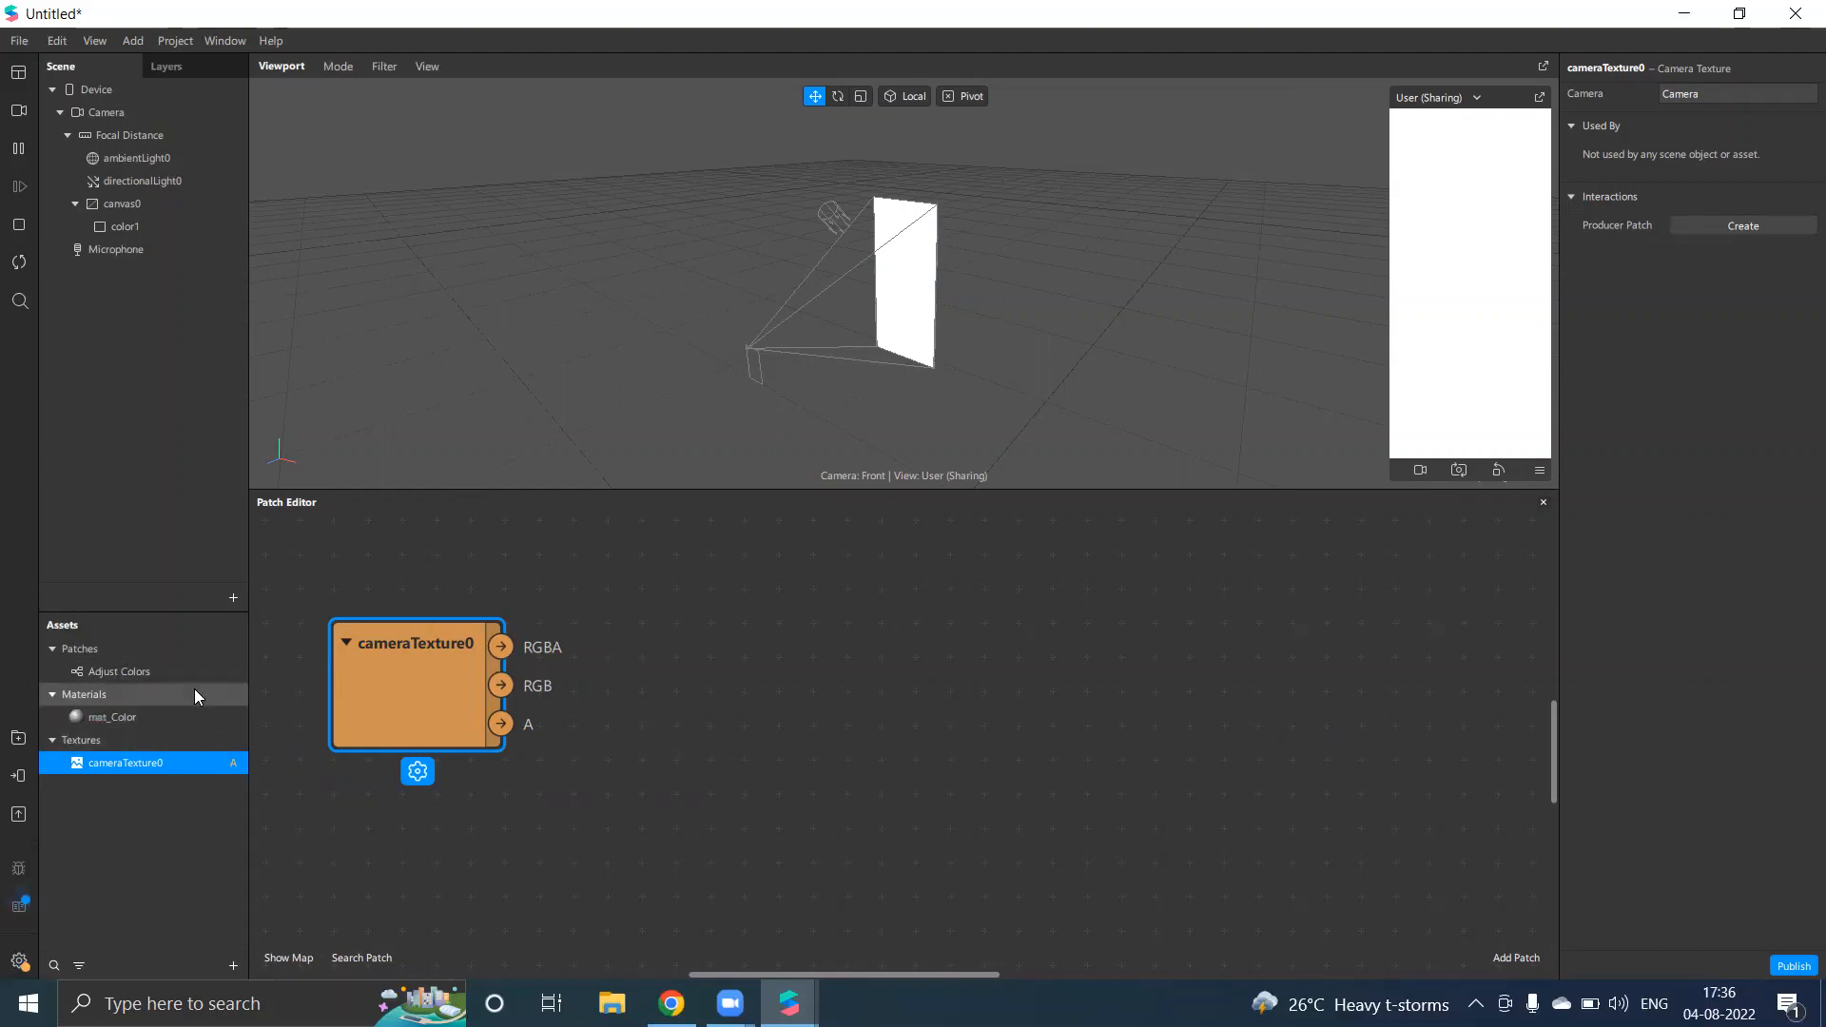
drag(38, 668, 635, 662)
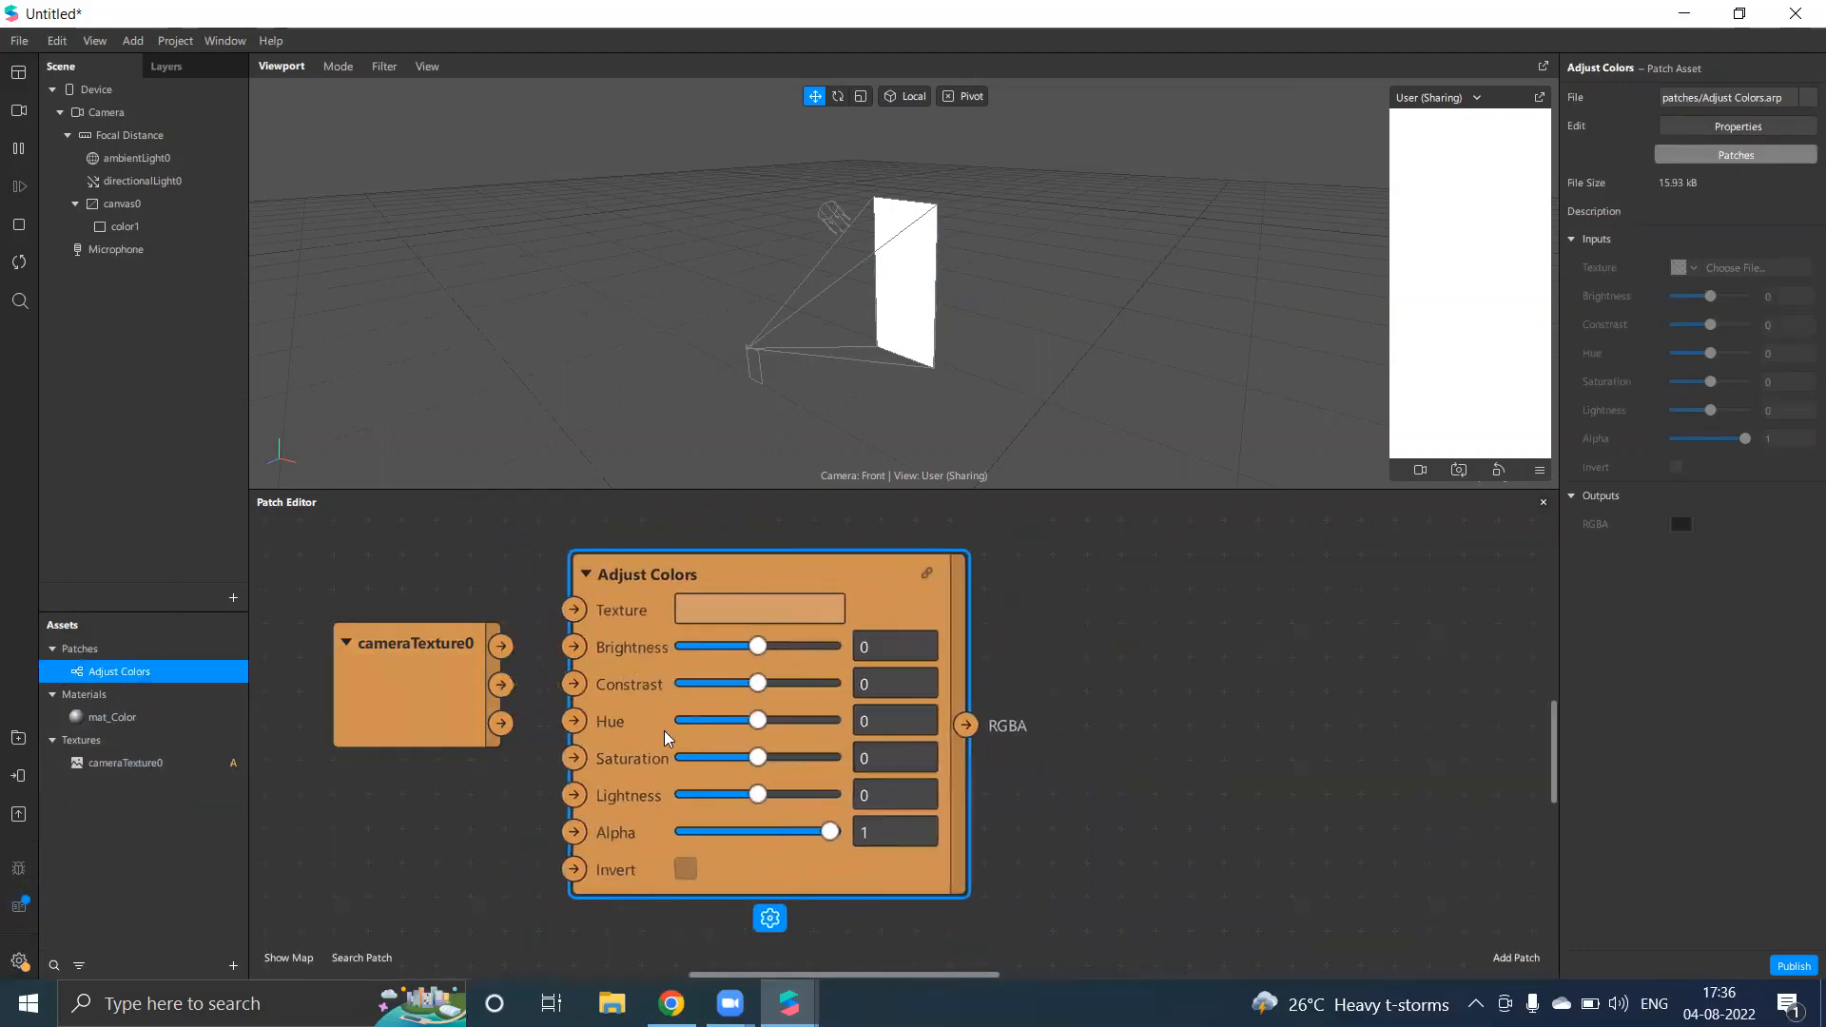
ctrl+scroll(662, 733, up, 2)
scroll(653, 754, up, 1)
drag(637, 767, 647, 757)
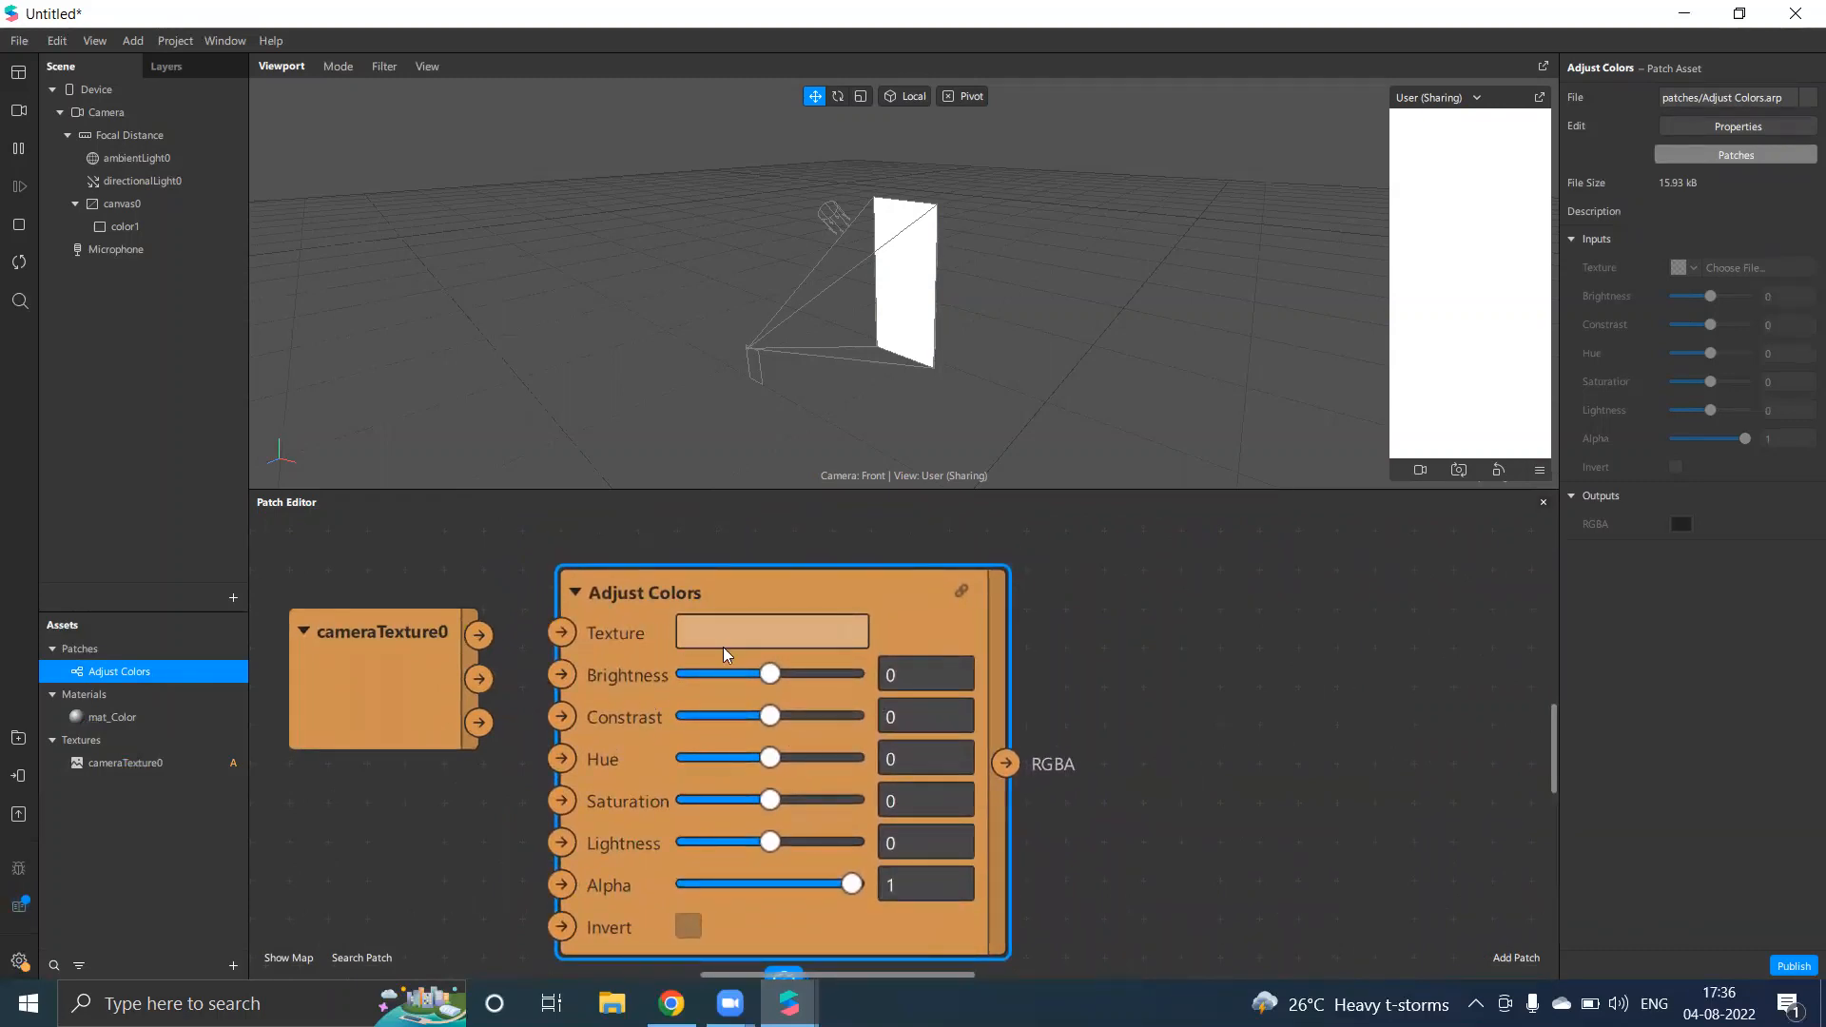
click(415, 659)
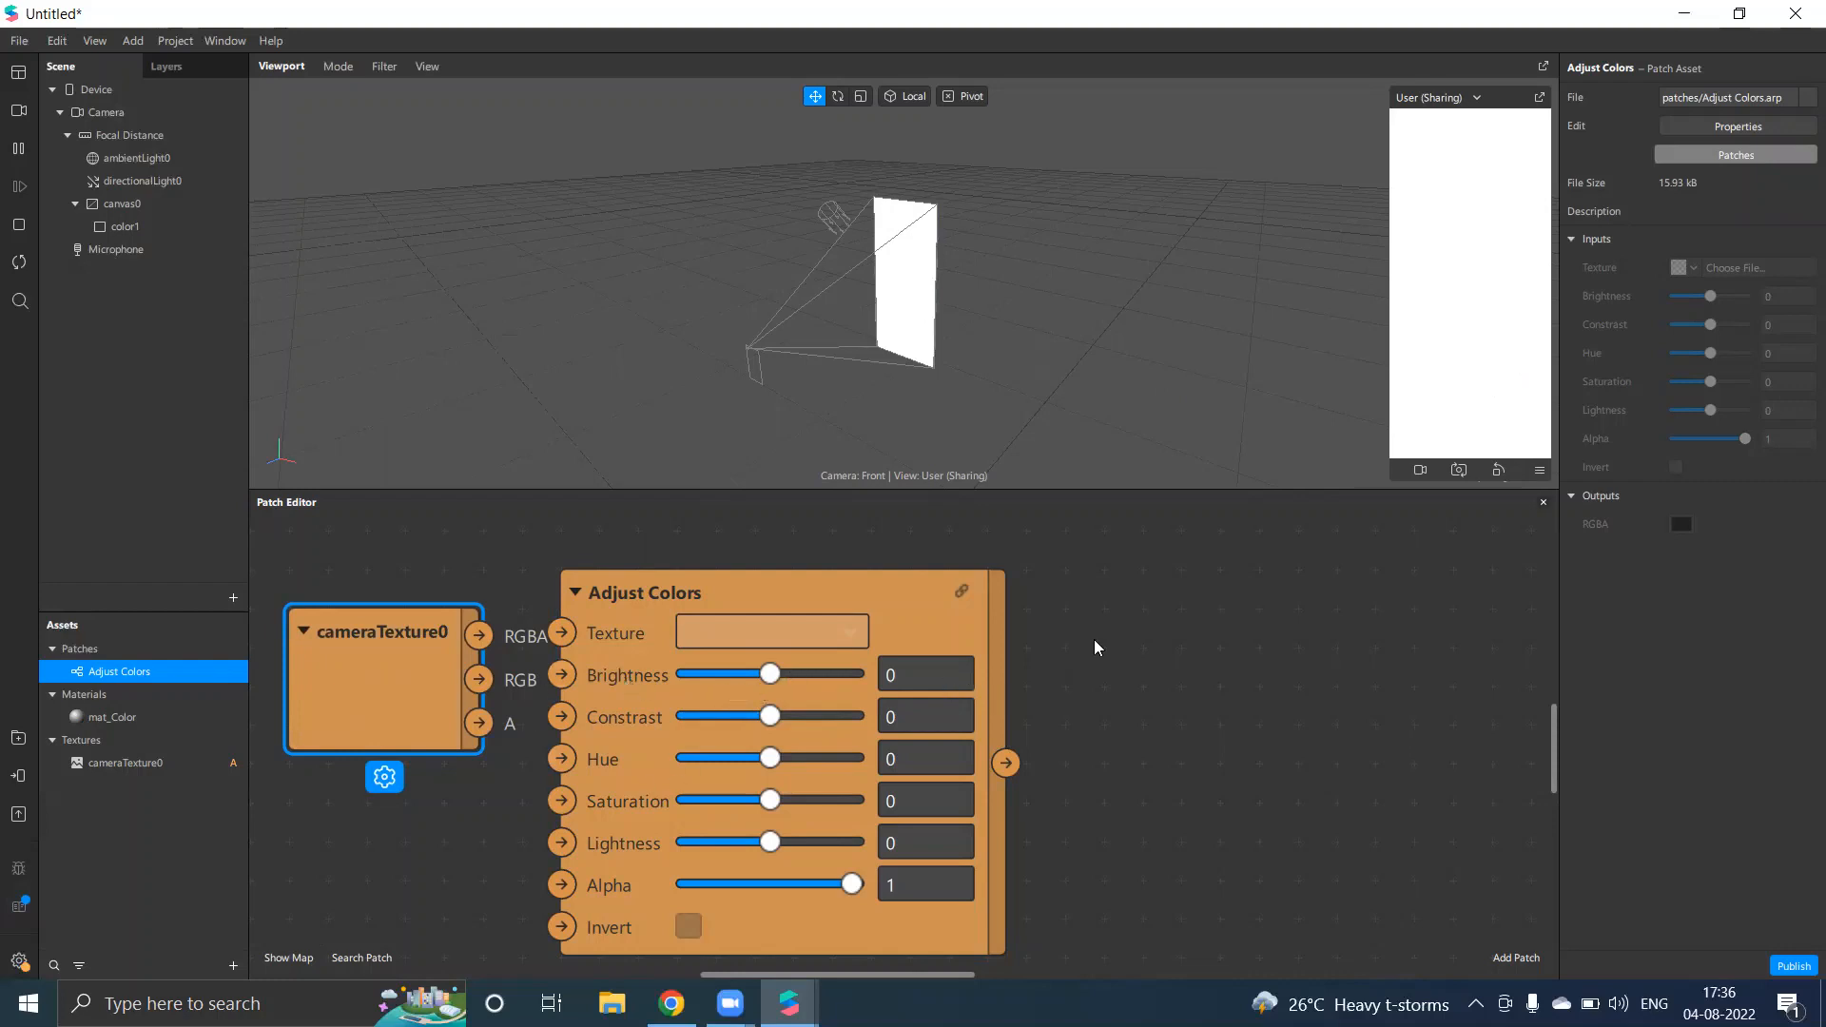
scroll(834, 693, down, 1)
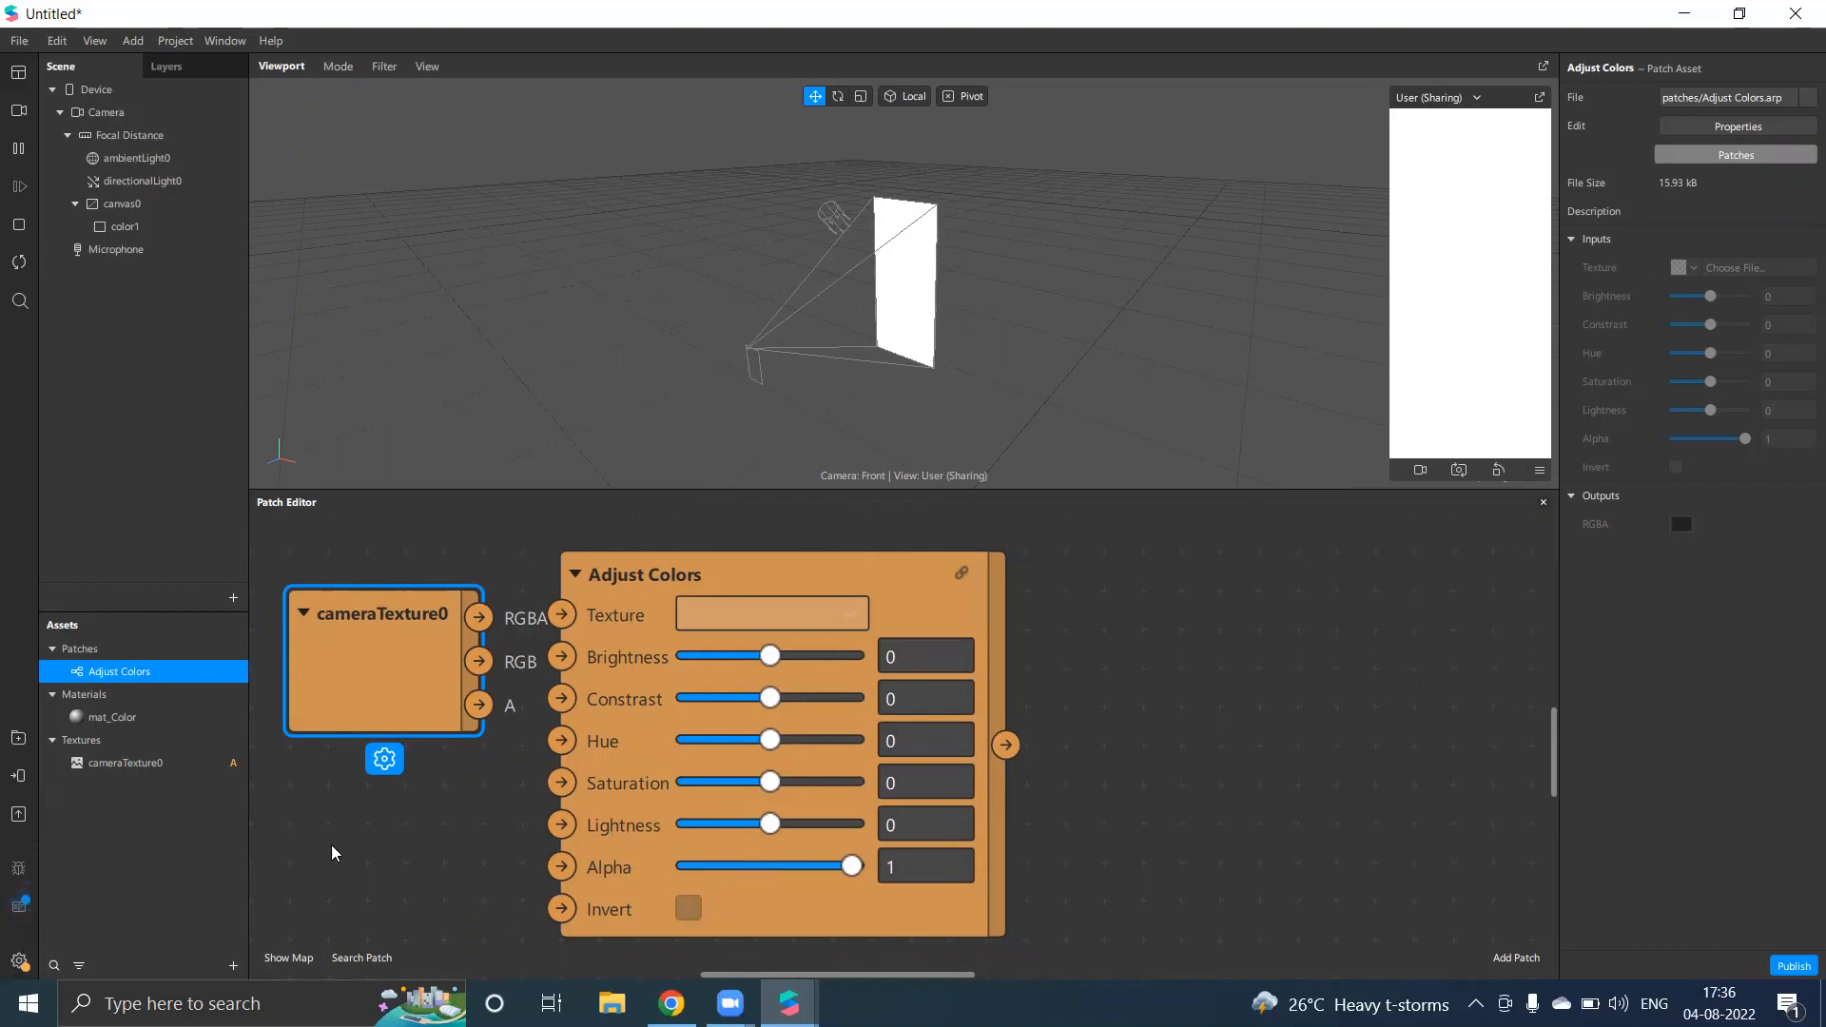
Create a patch for the mat_Color material's diffuse texture and place it to the right of the Adjust Colors patch
double_click(160, 713)
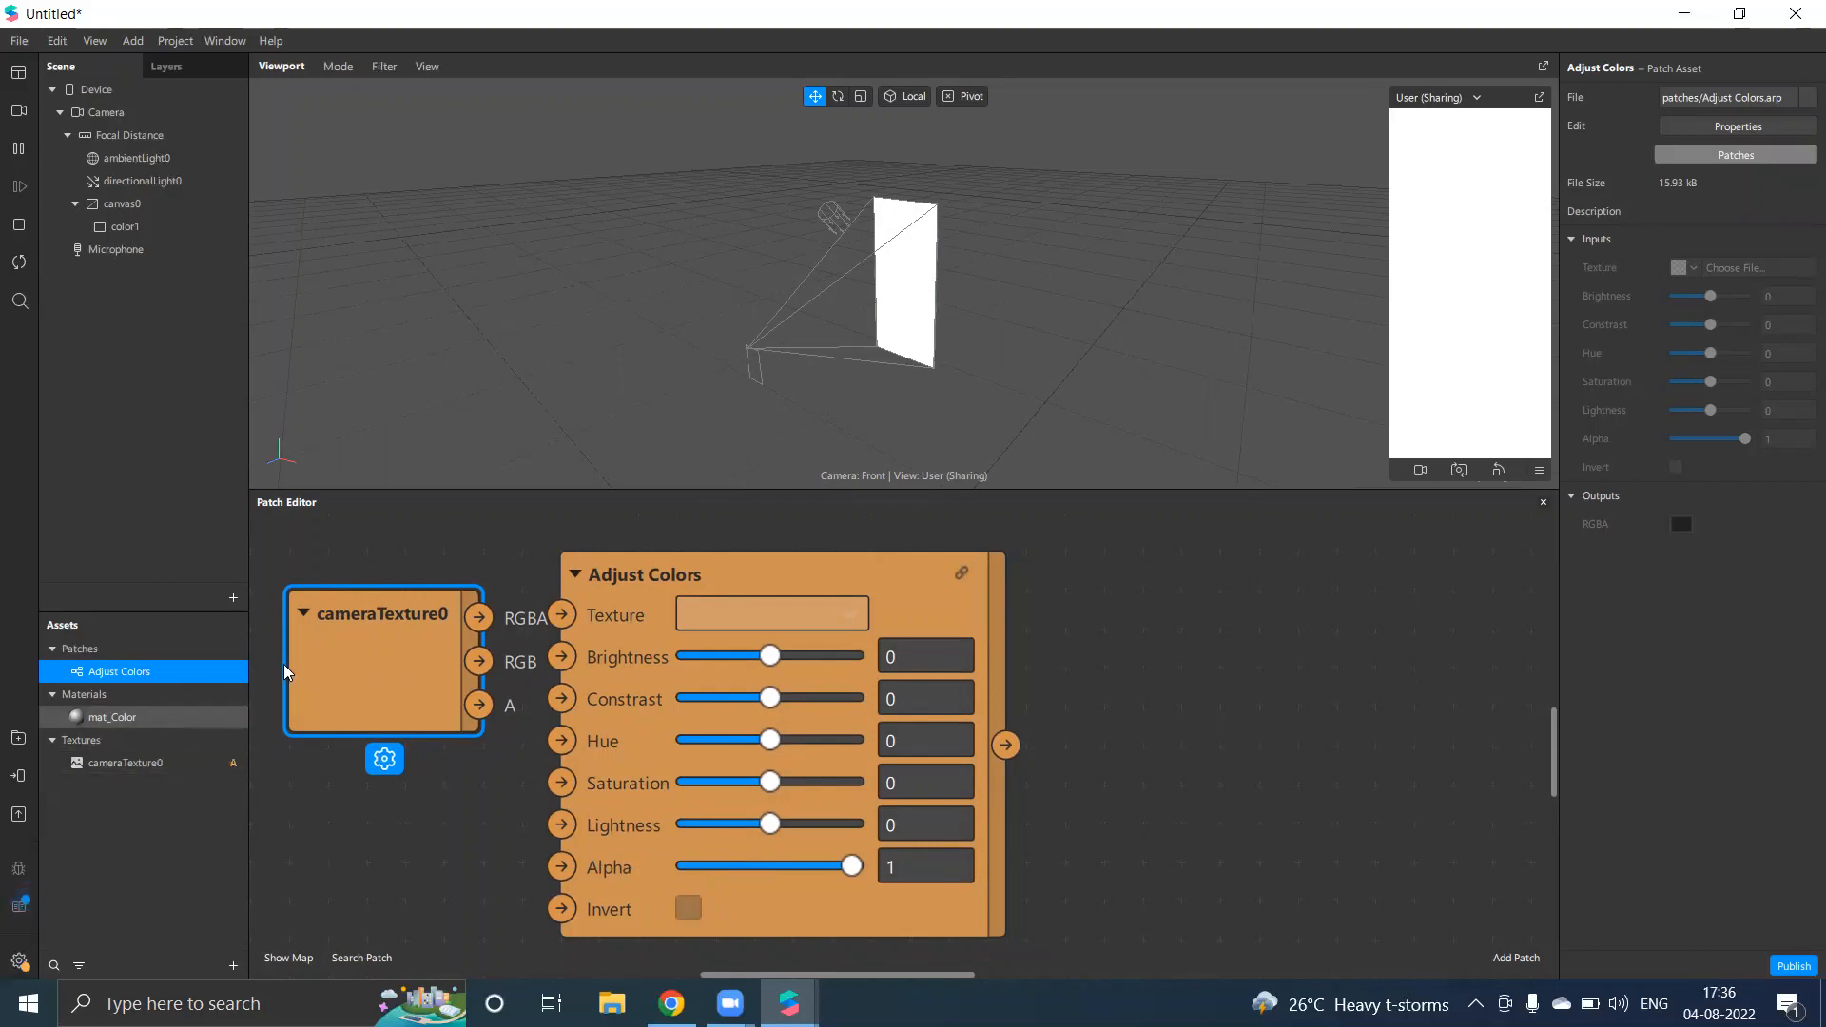
click(394, 850)
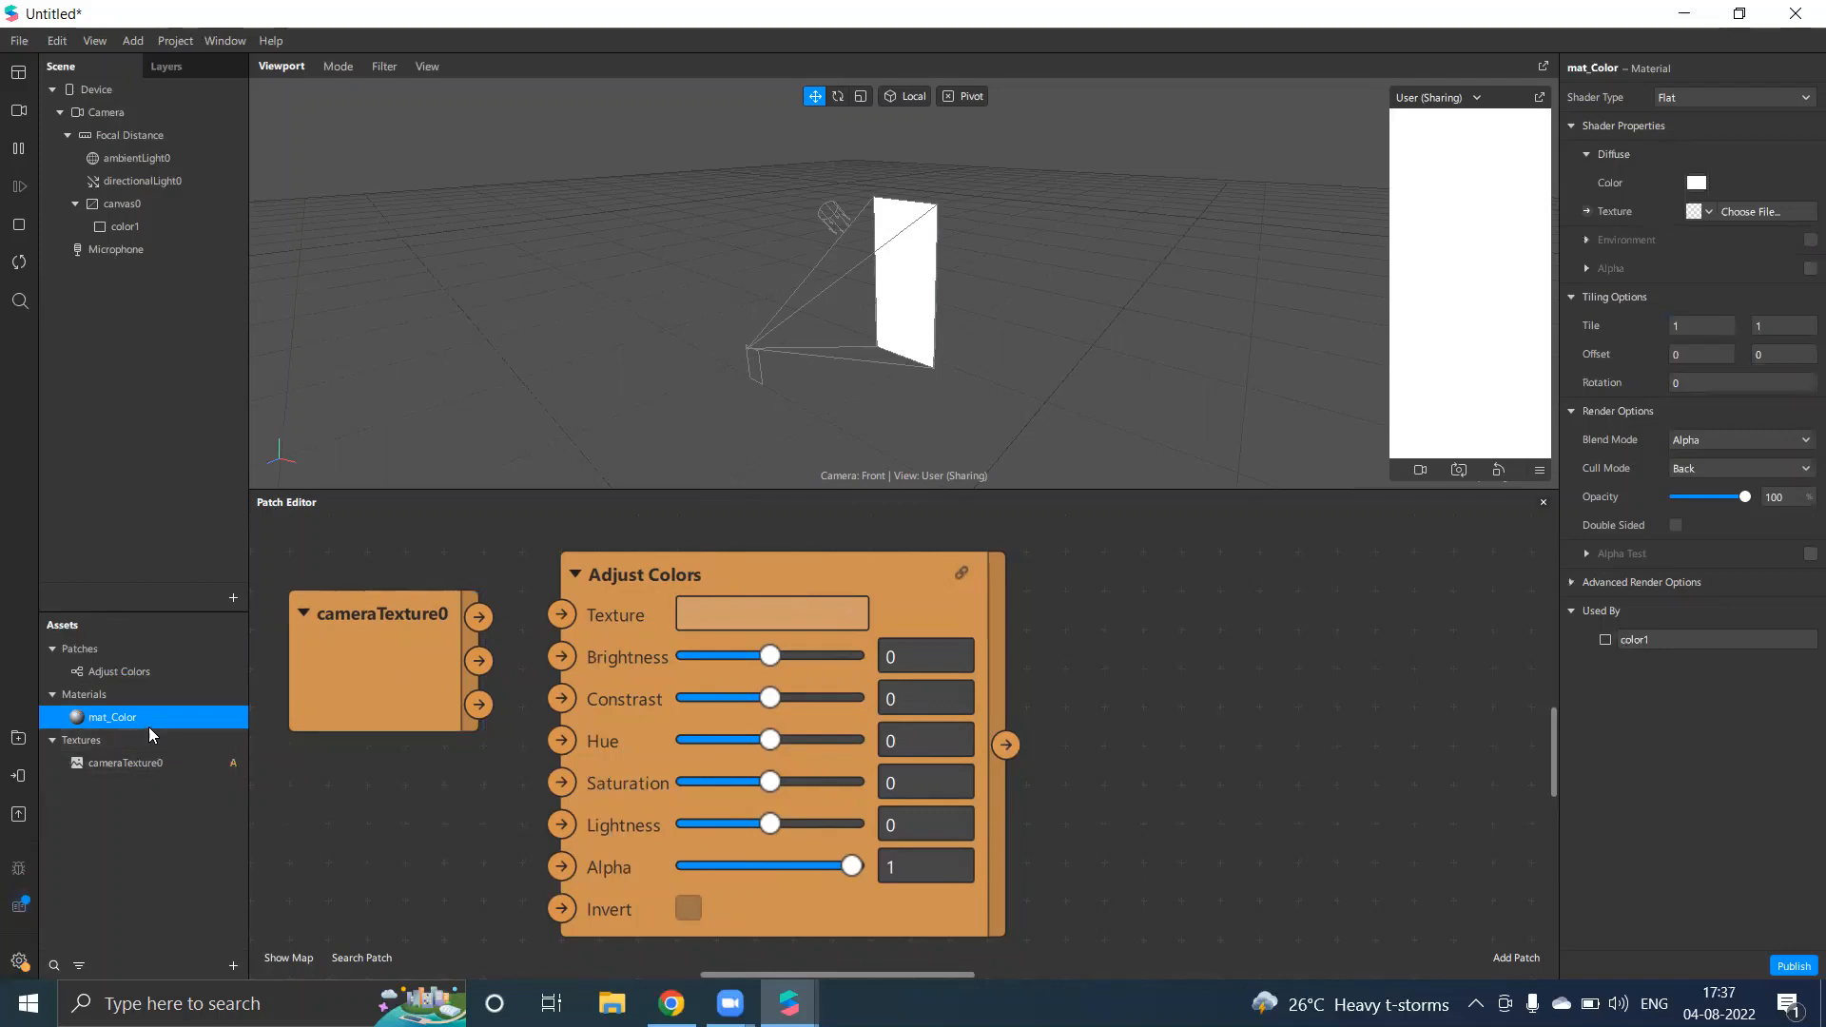
click(1586, 211)
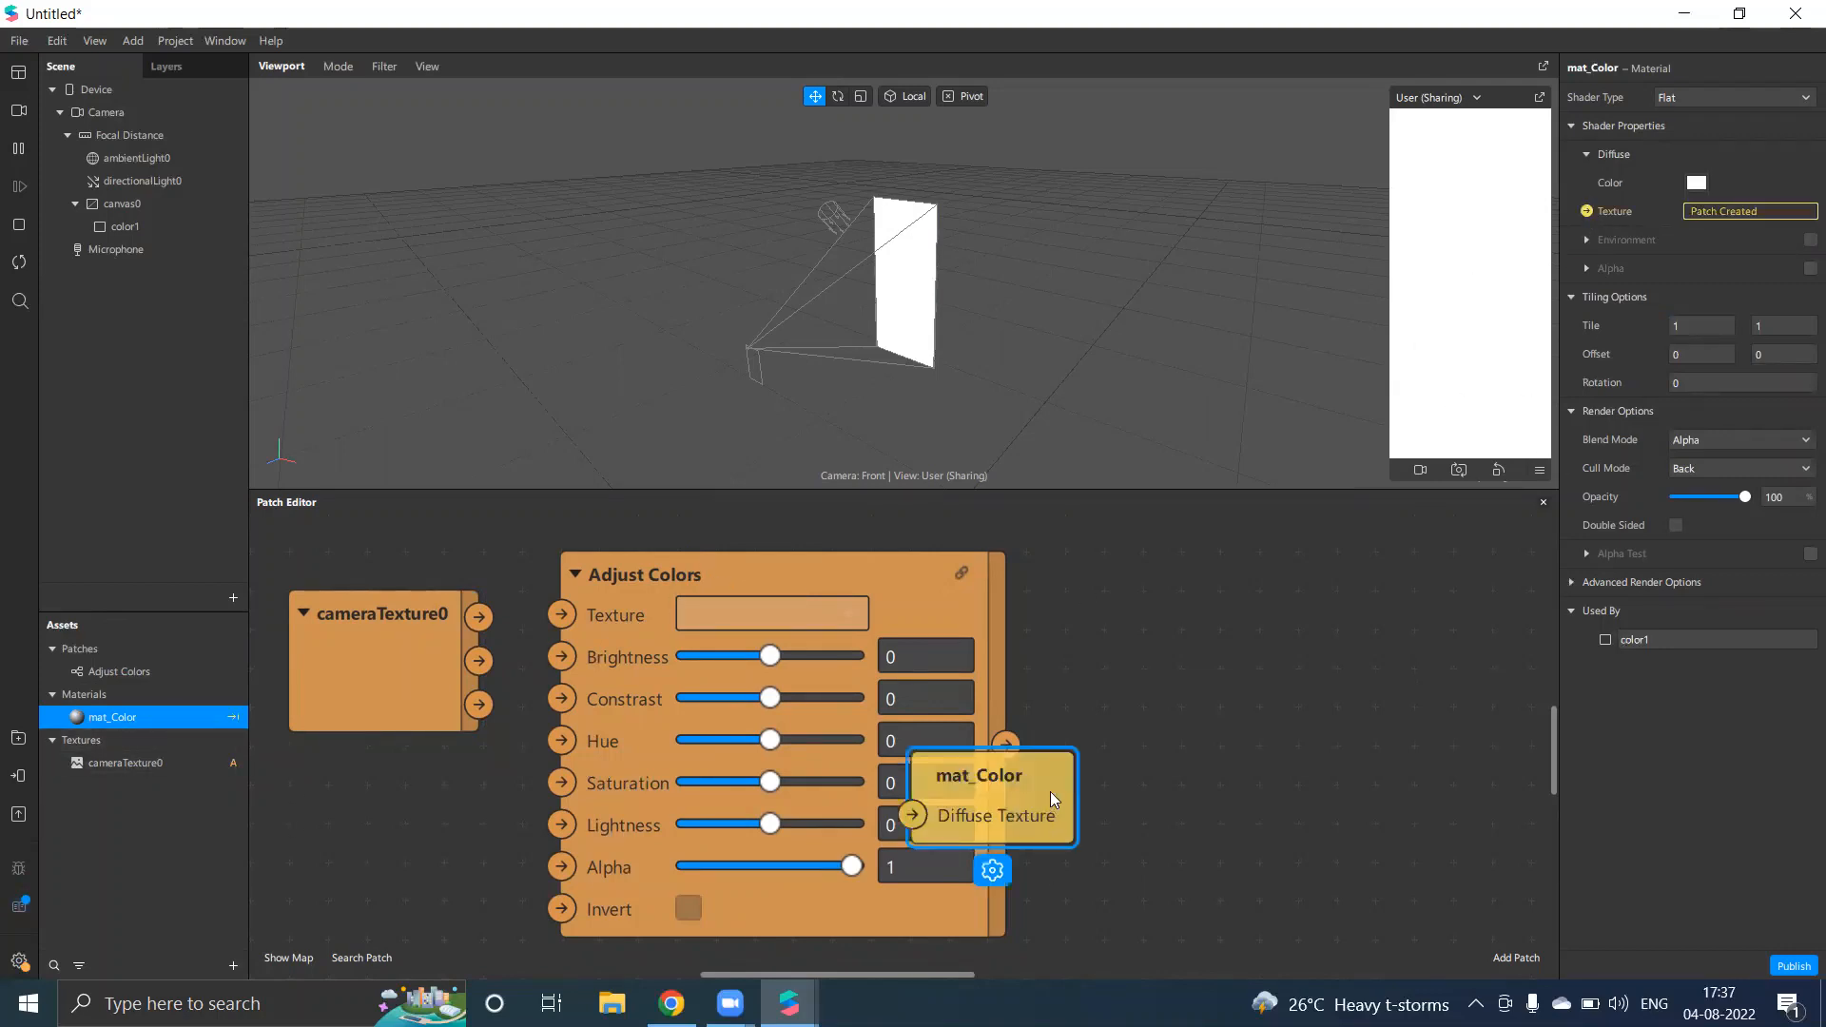
click(1290, 675)
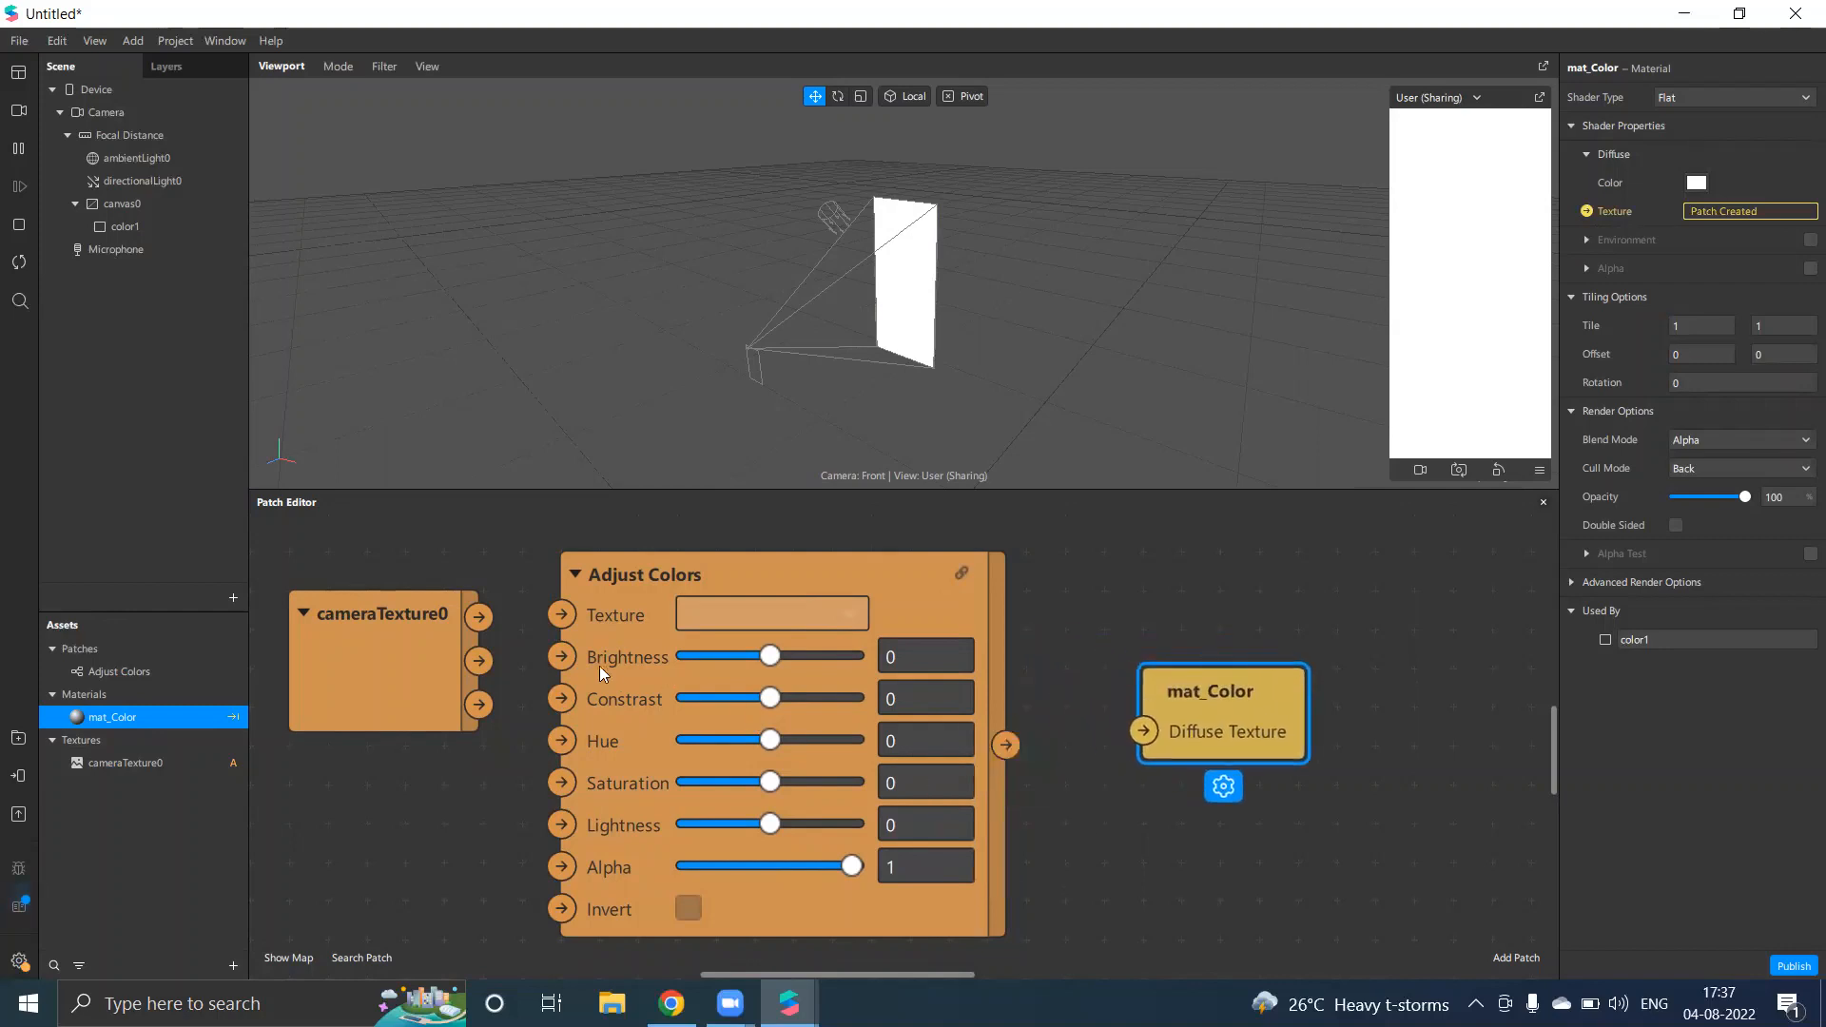
Connect cameraTexture0's RGBA output to the Adjust Colors Texture input, and the Adjust Colors output to mat_Color's Diffuse Texture
drag(485, 618, 563, 615)
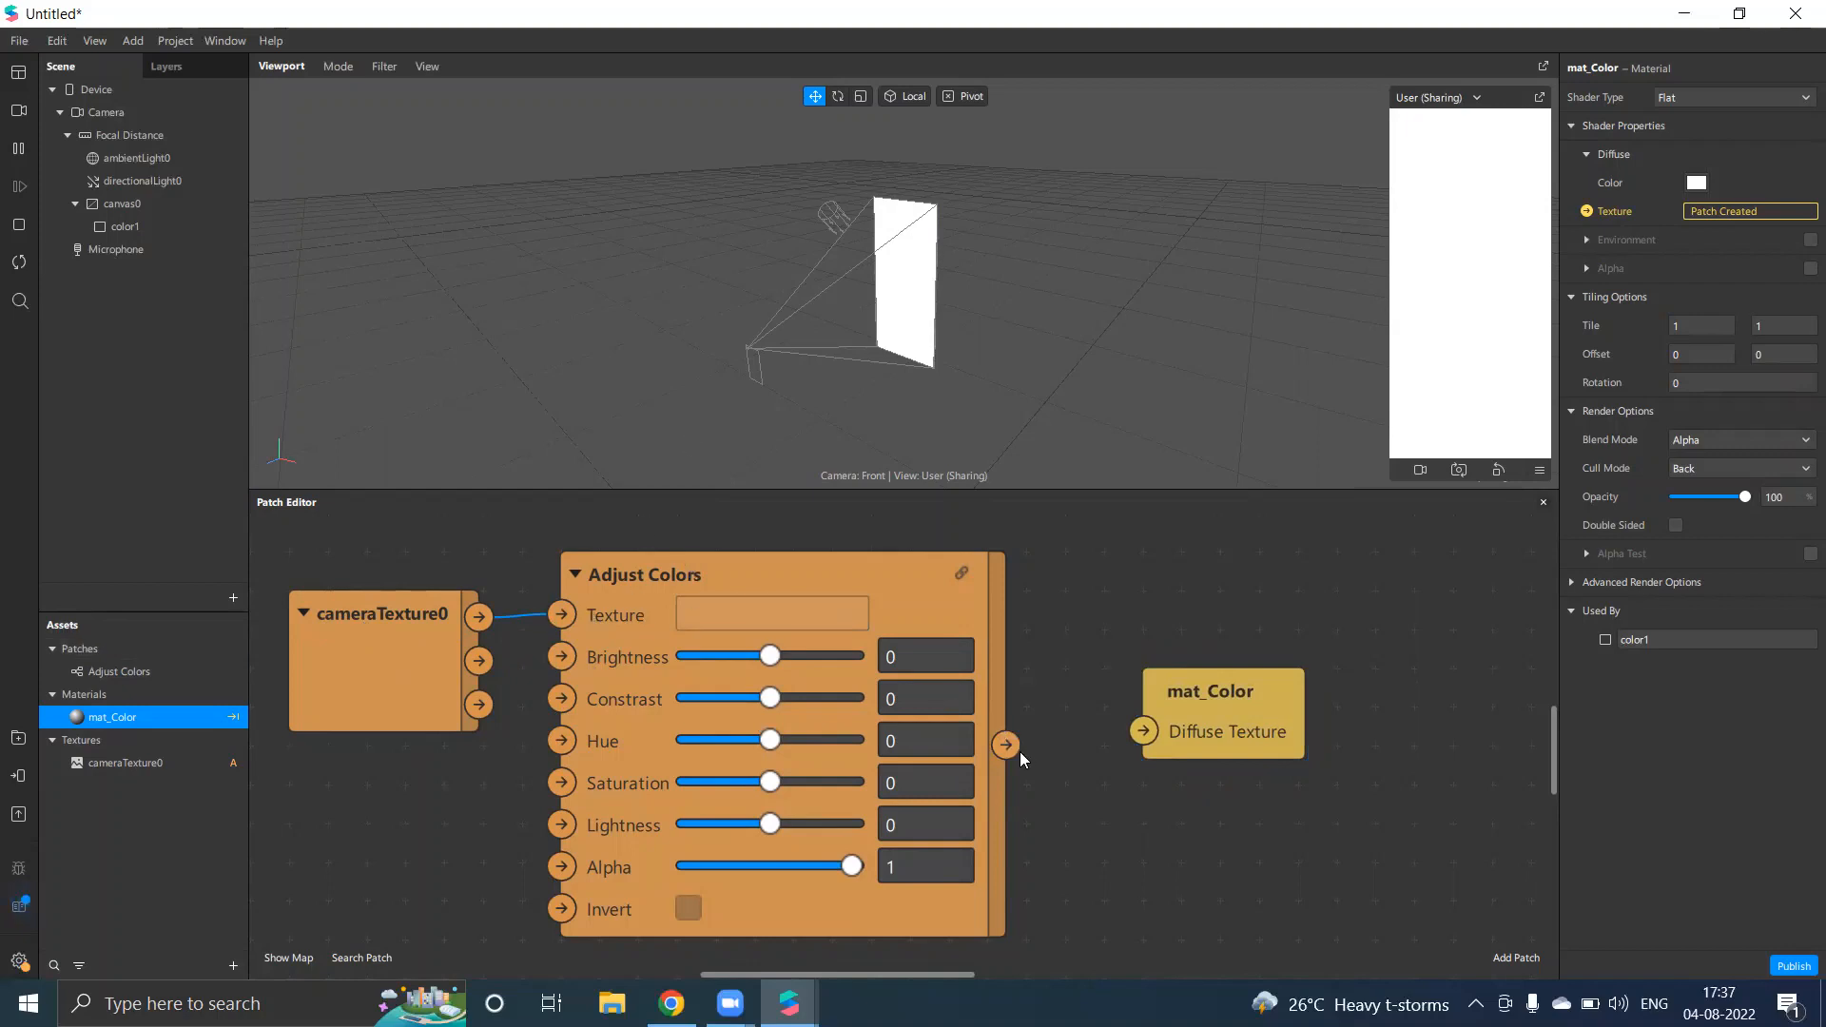
drag(1006, 744, 1148, 730)
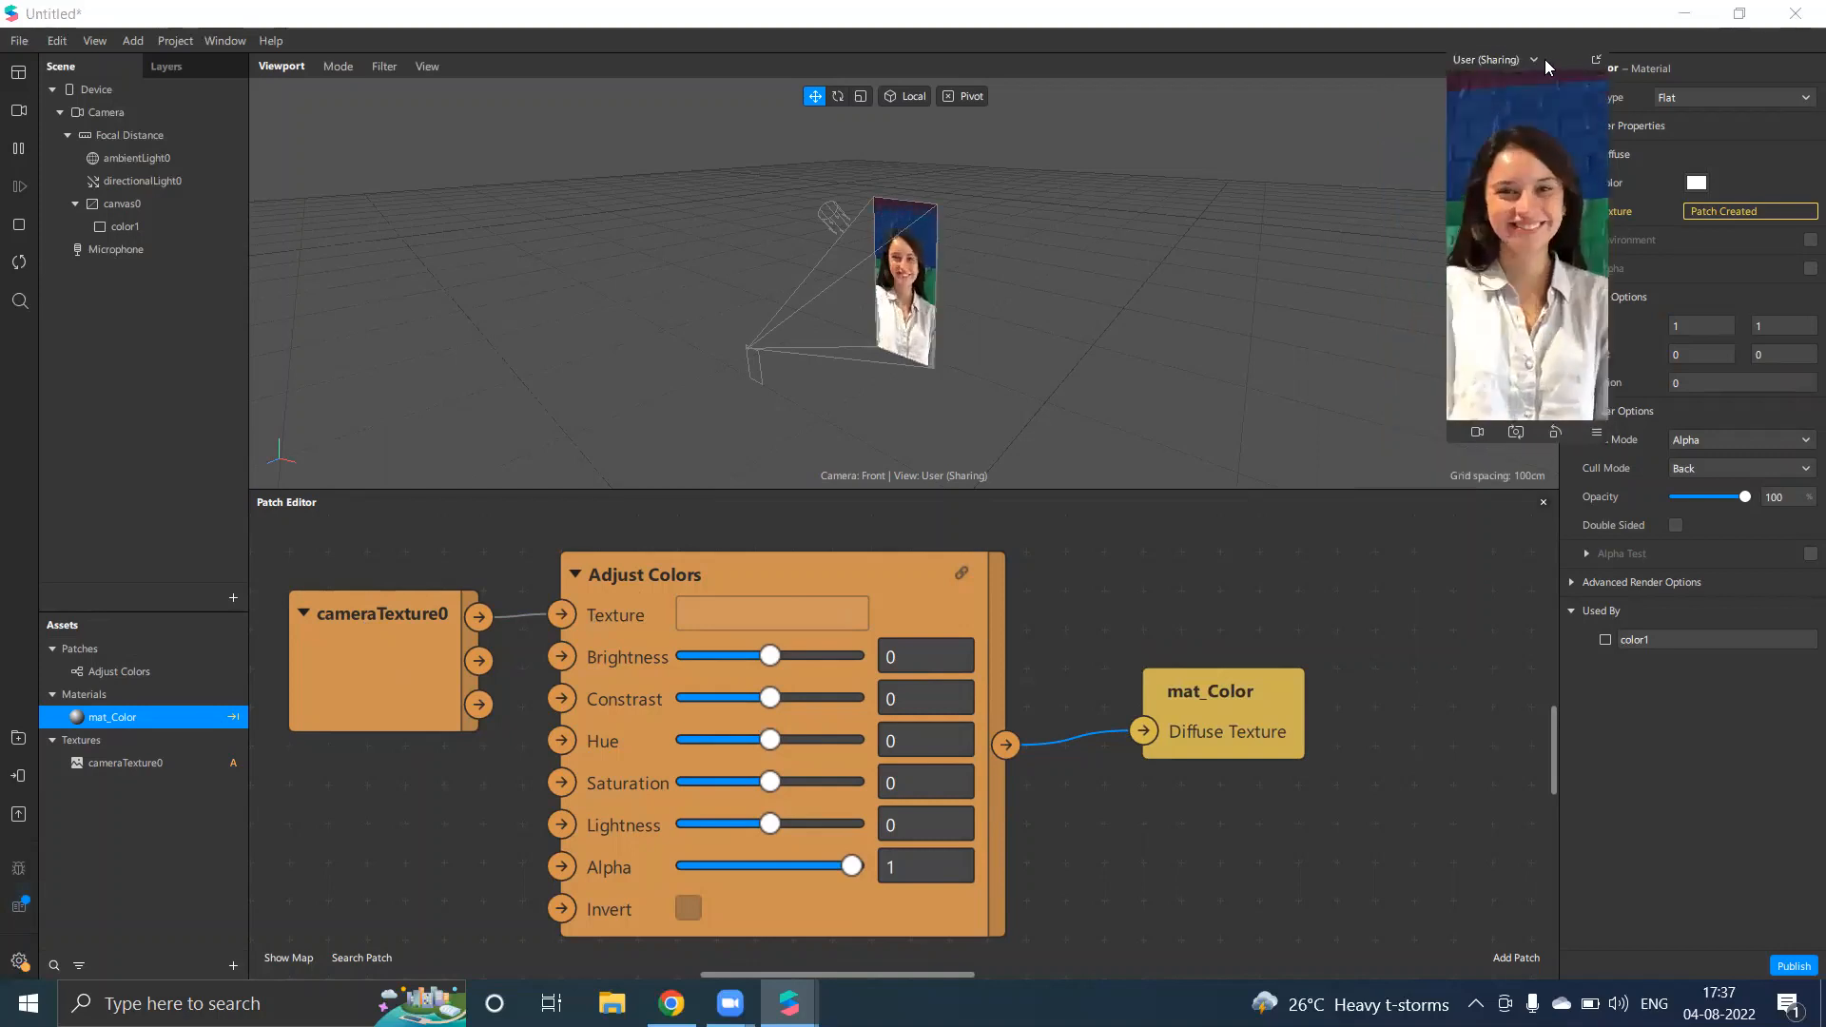
Enlarge the simulator preview to nearly full workspace height and place it beside the inspector, clear of the Adjust Colors patch
drag(1545, 61, 1443, 85)
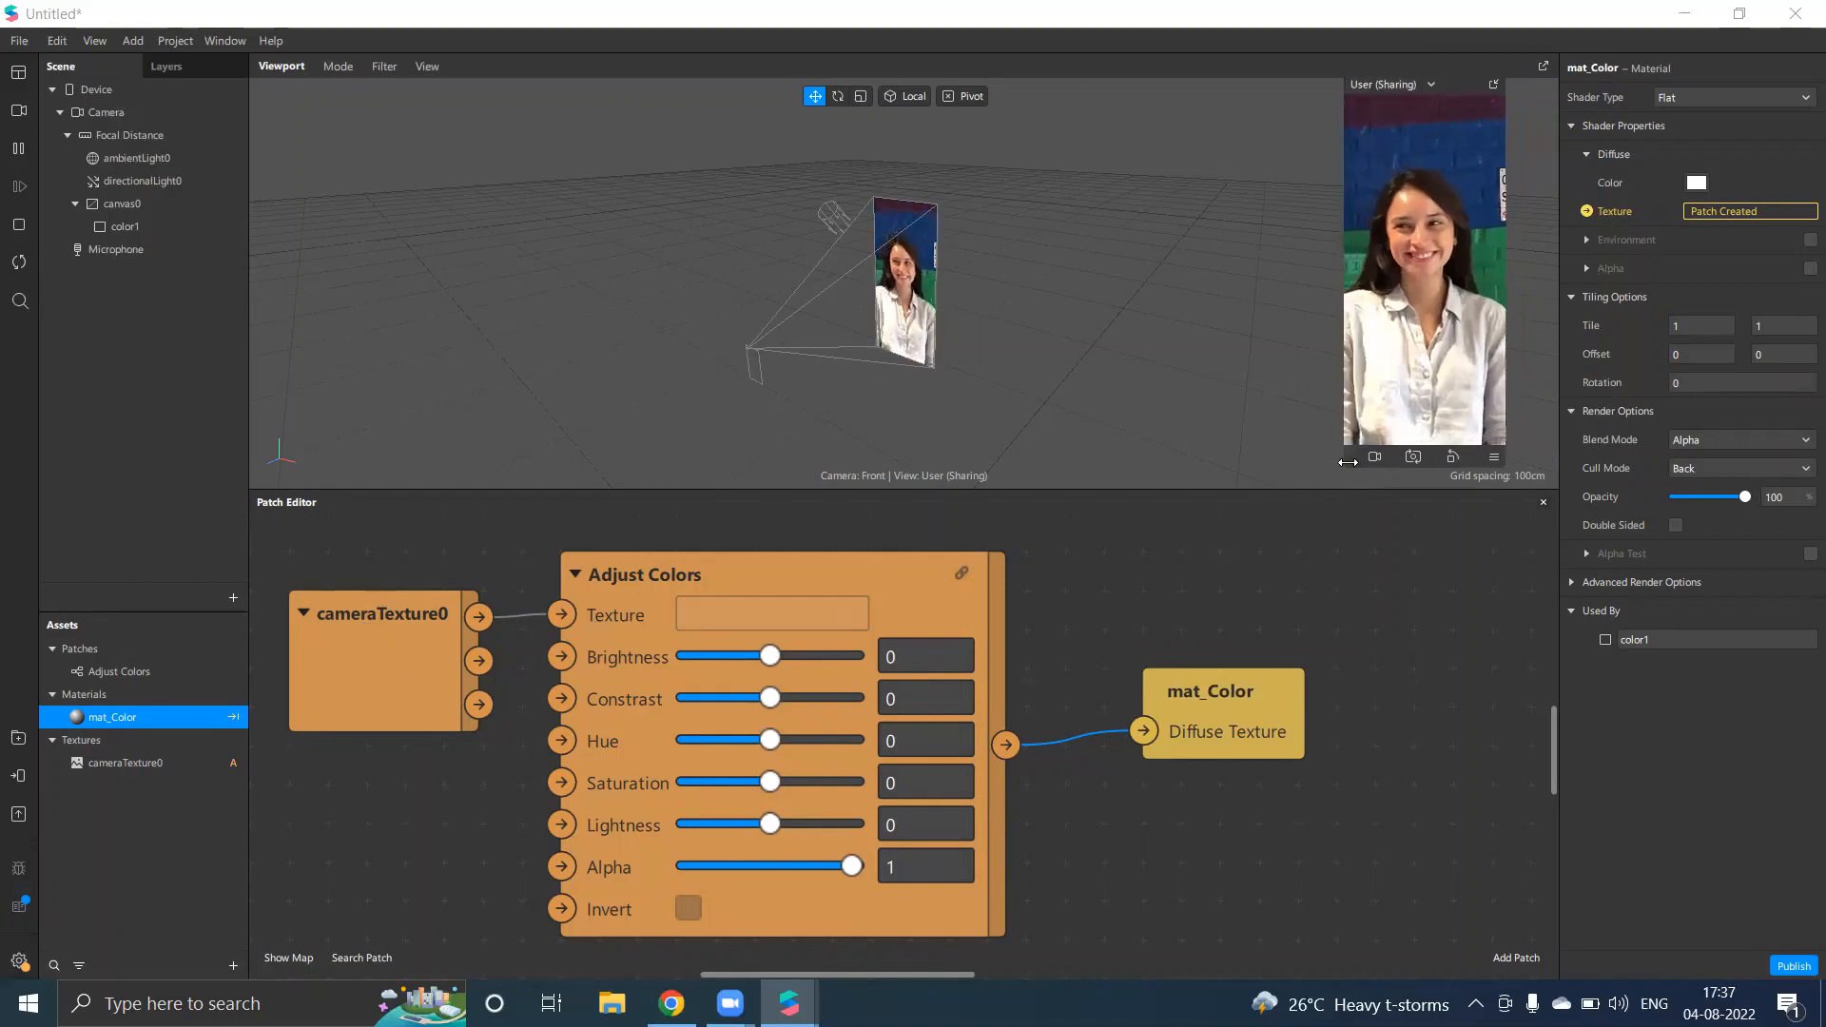
drag(1345, 467, 1165, 990)
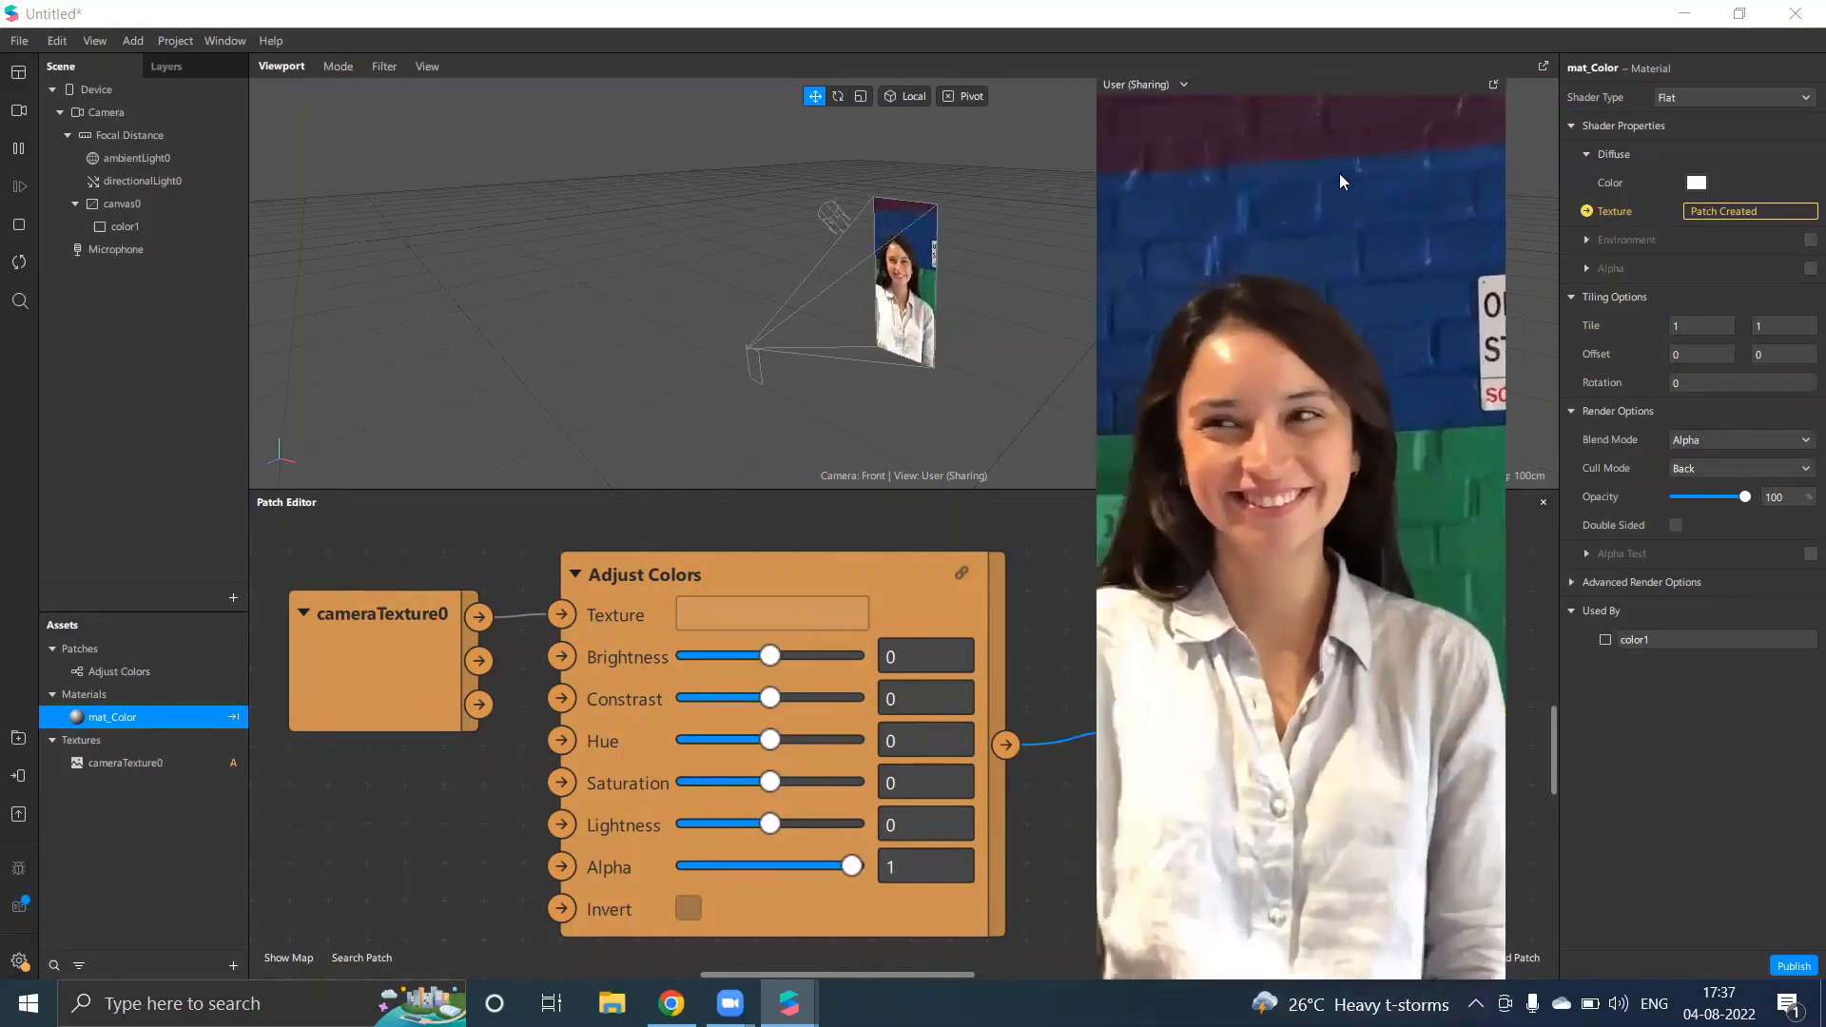
drag(1354, 82, 1404, 68)
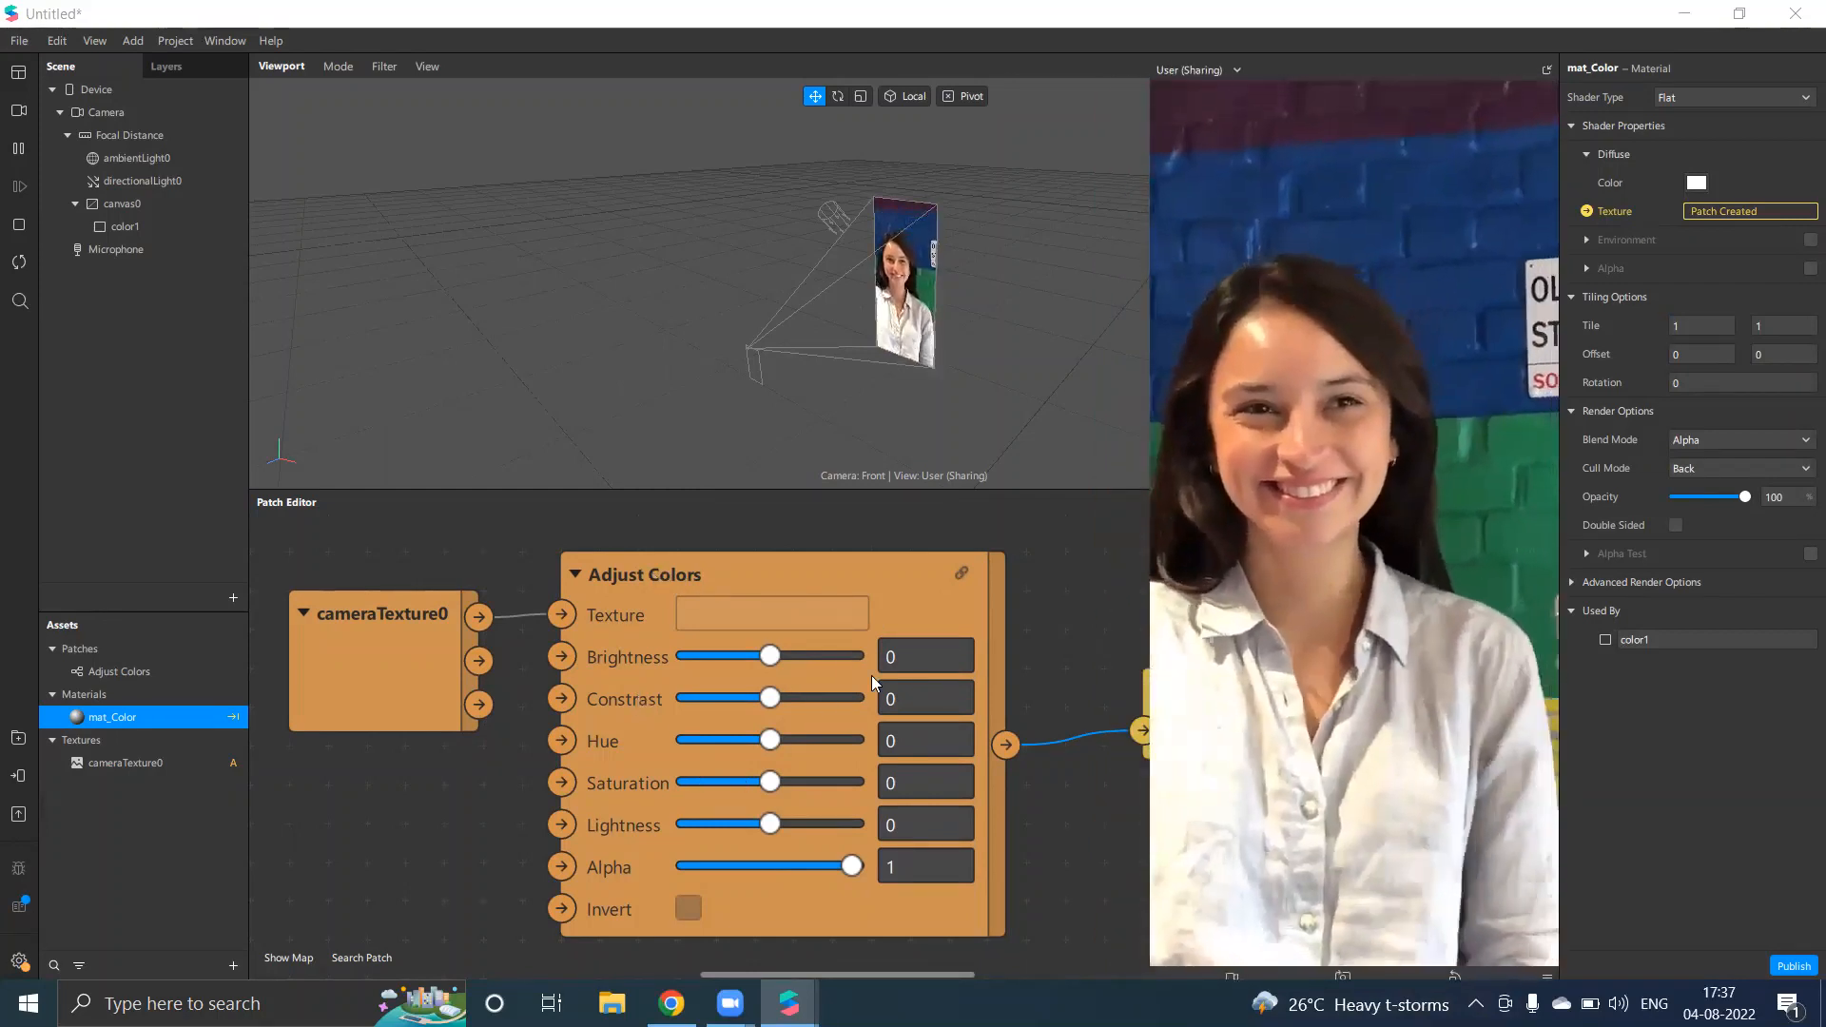
Adjust the colors to Brightness about 0.107, Constrast about 0.026, Hue 0, Saturation about 0.398 and Lightness 0.1
drag(785, 654, 844, 746)
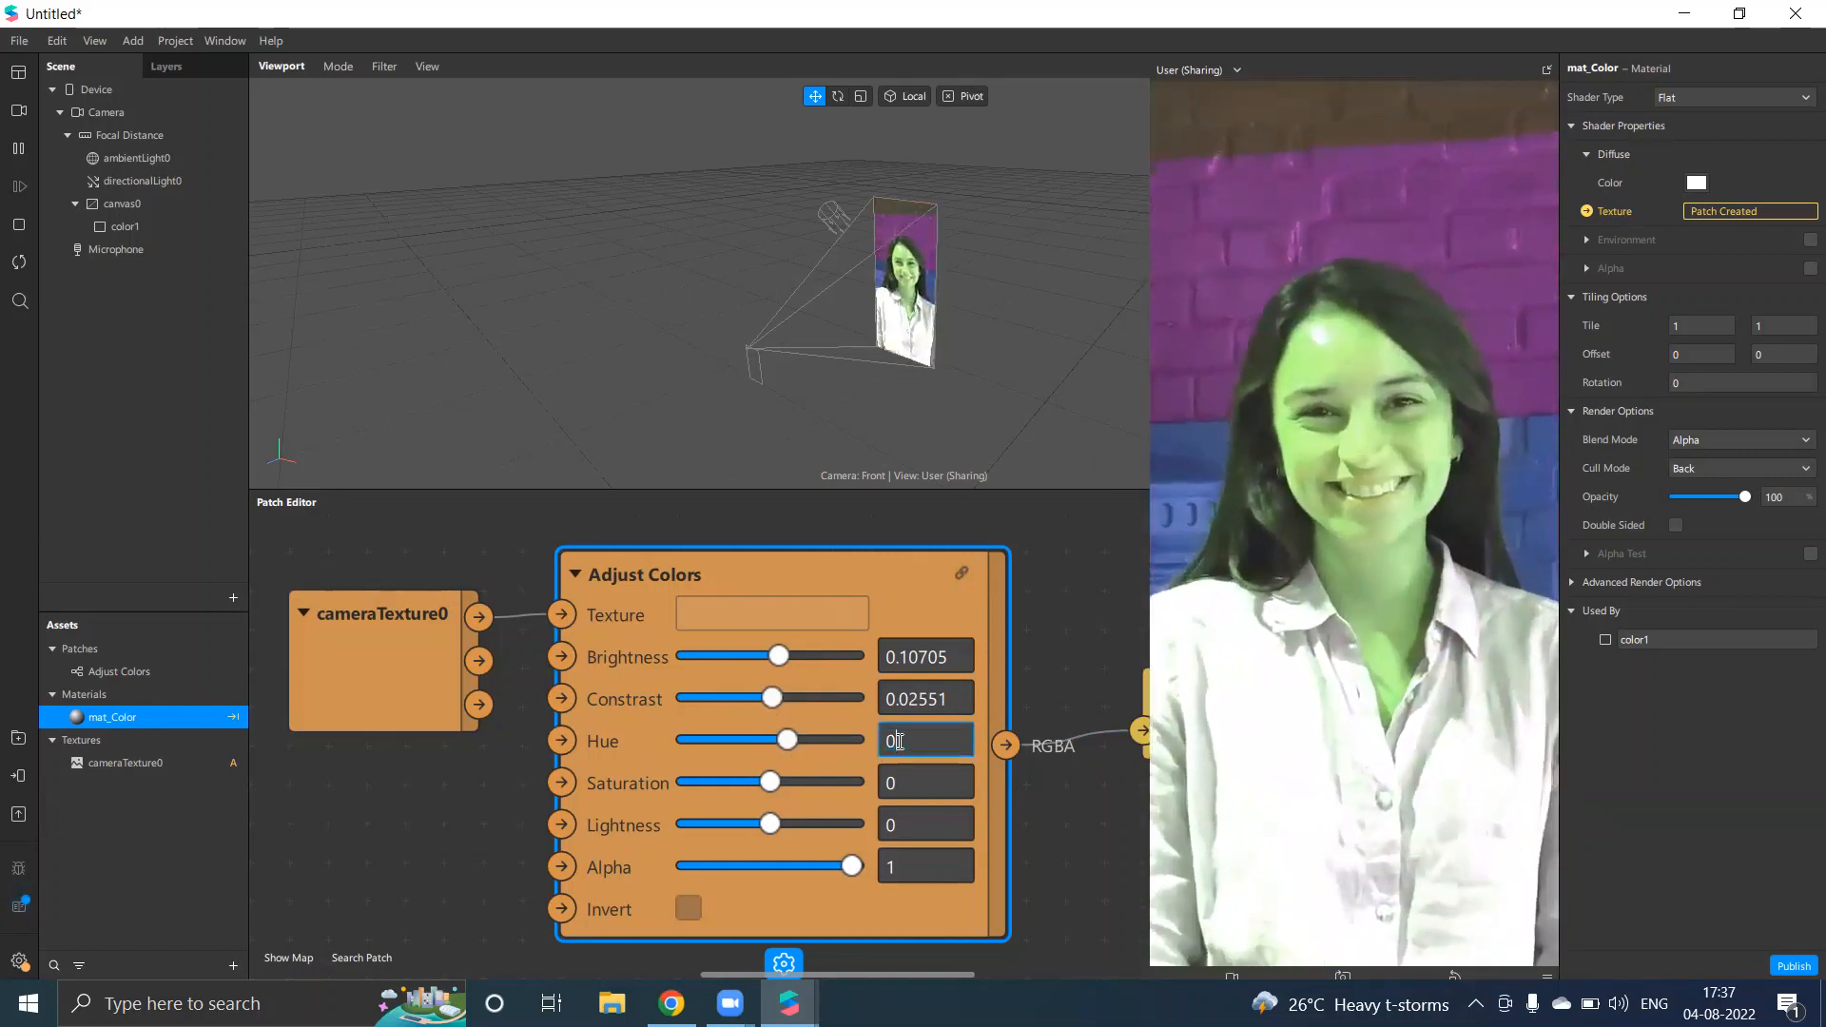
drag(812, 780, 761, 830)
click(932, 822)
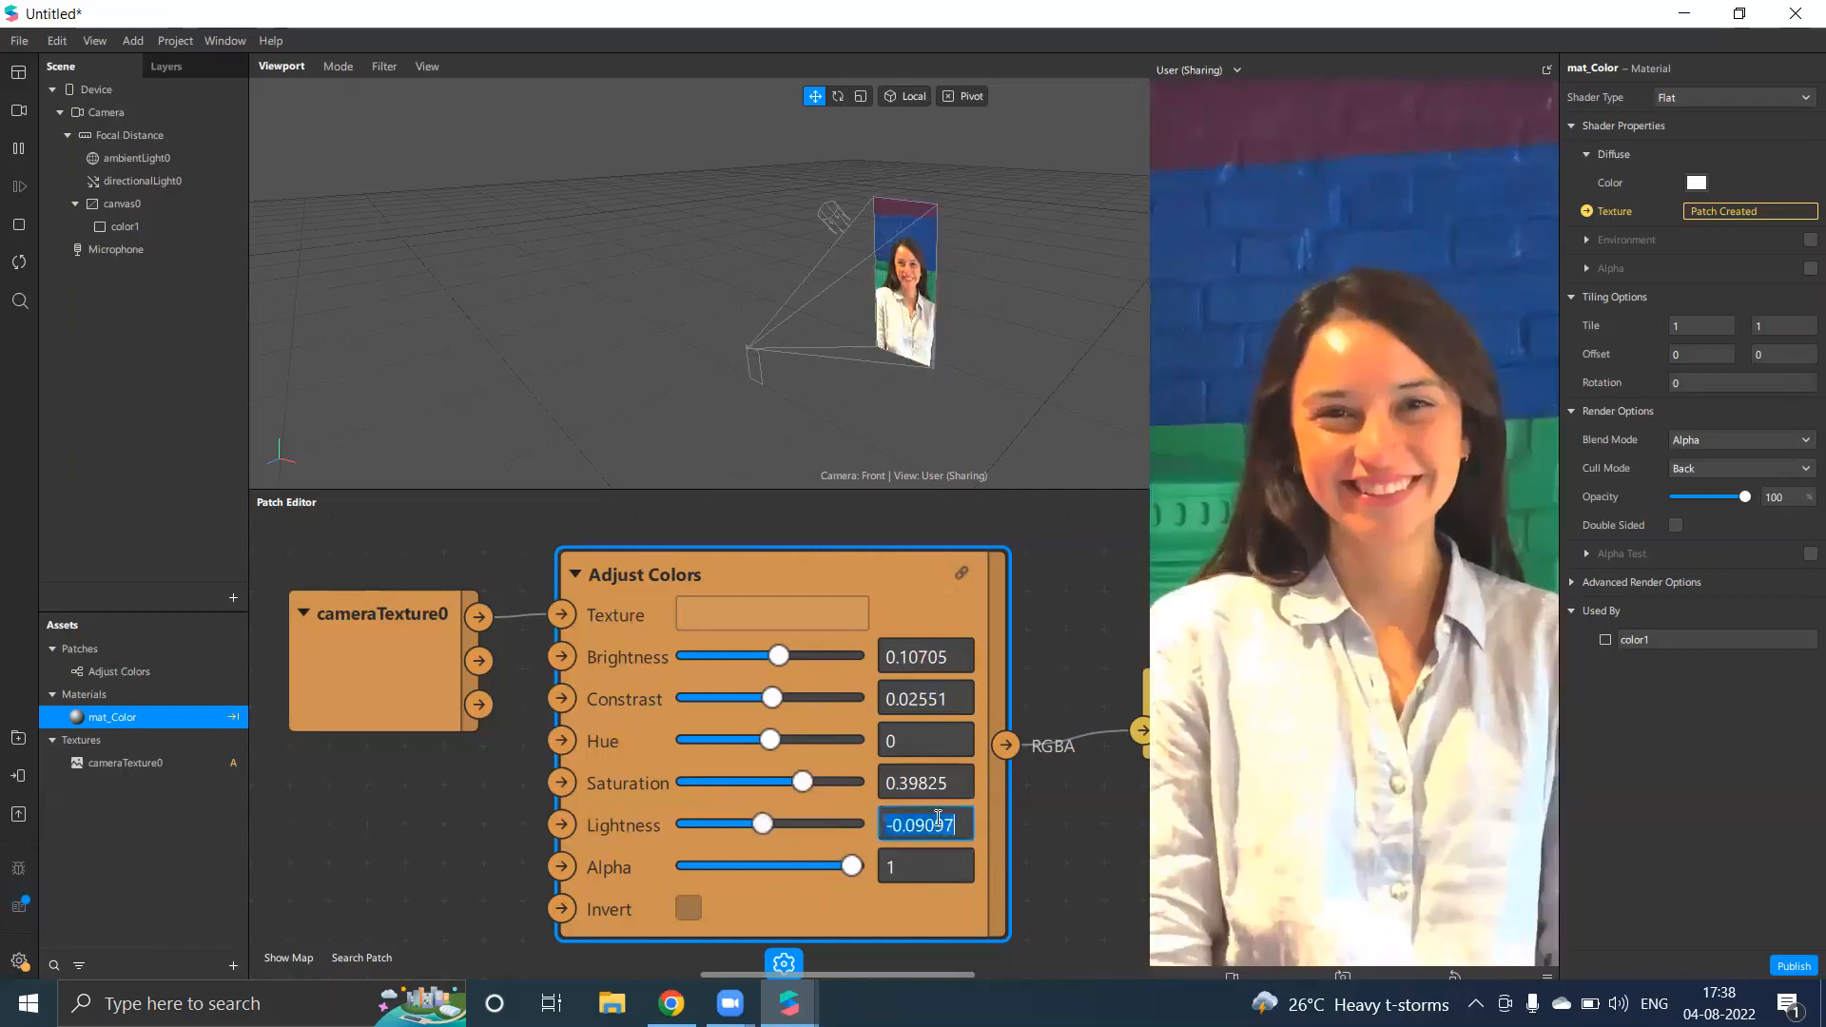
text(0.1)
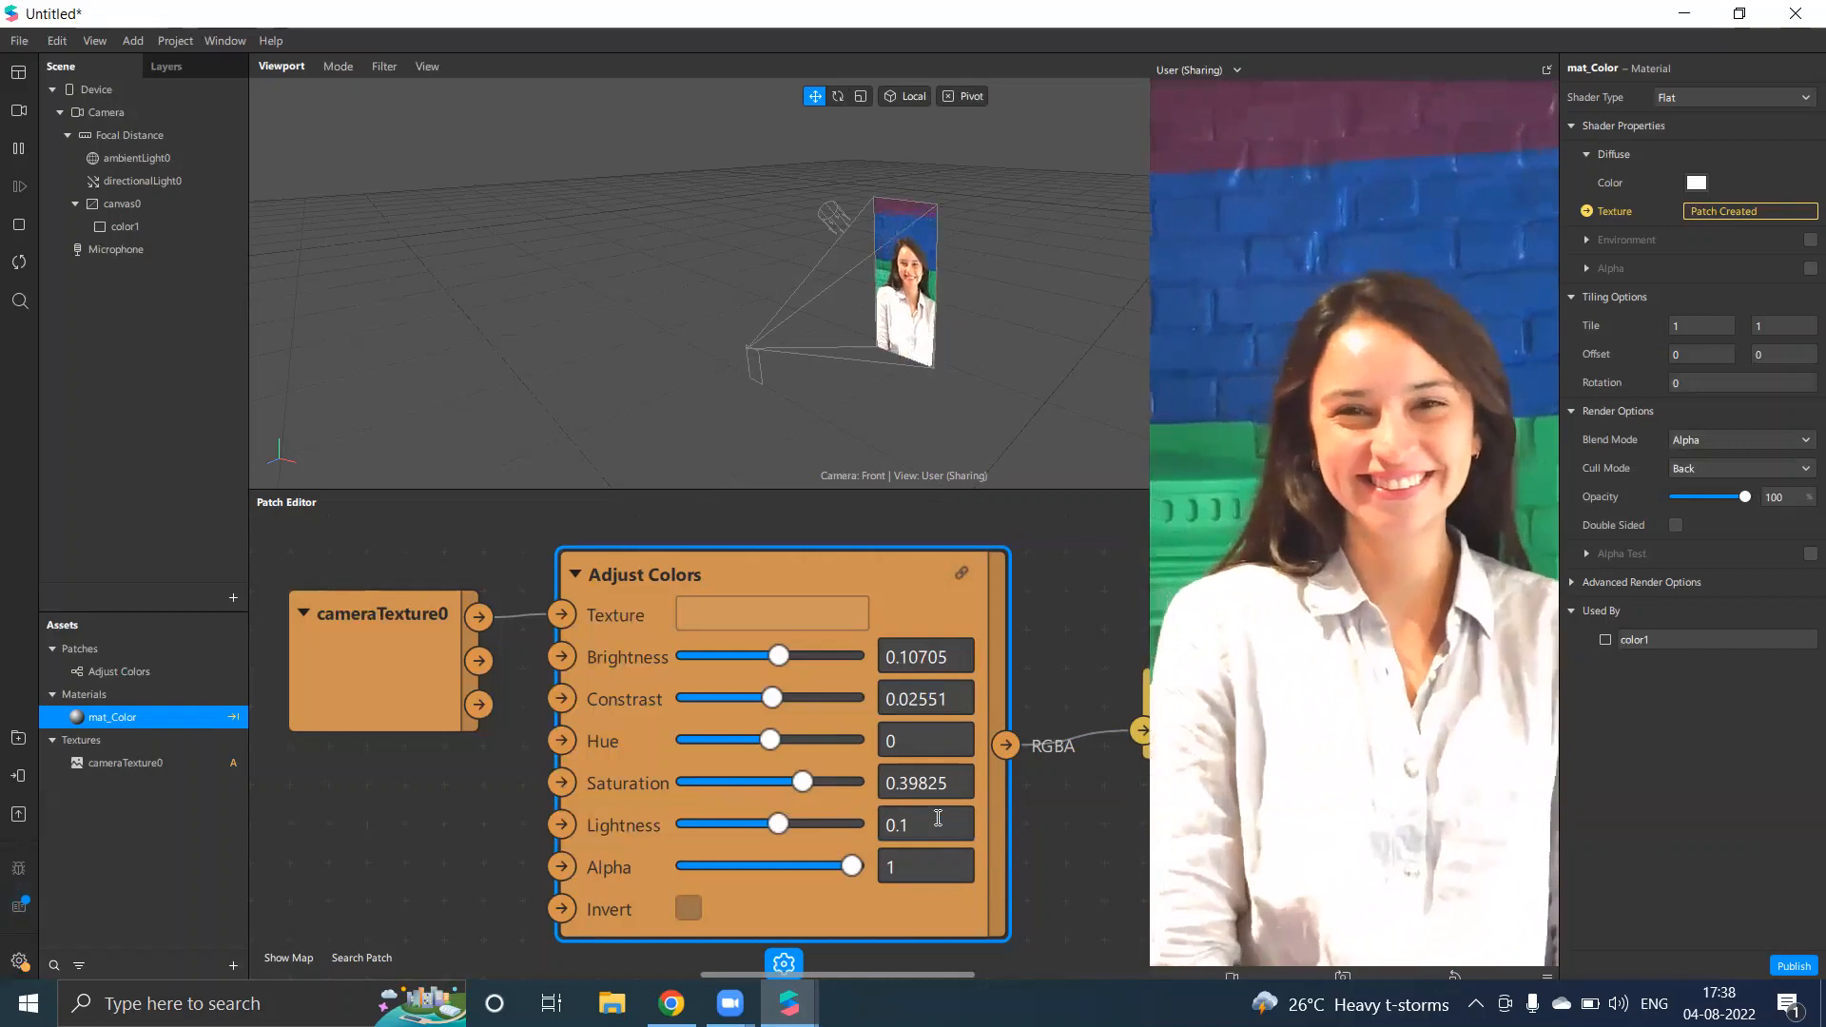
Try a lower Alpha and inverted colors on the Adjust Colors patch, returning Alpha to 1 and Invert to off
click(837, 868)
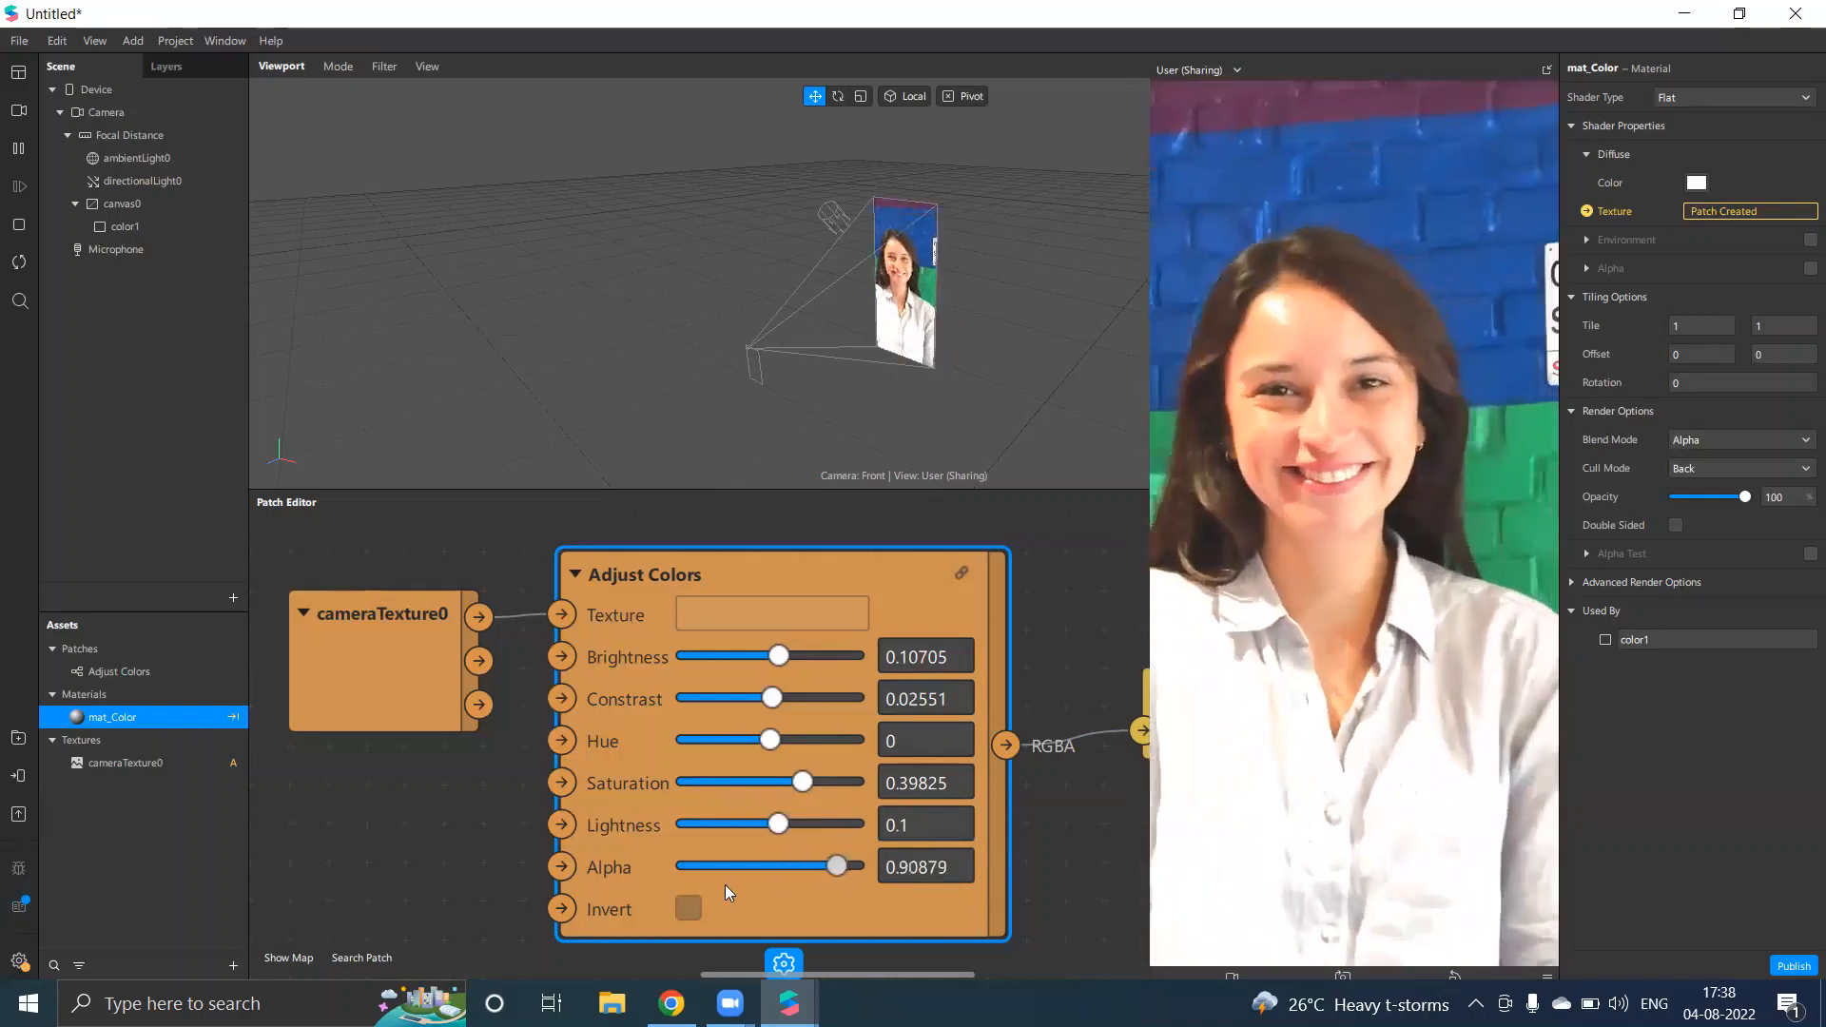
drag(751, 867, 1053, 890)
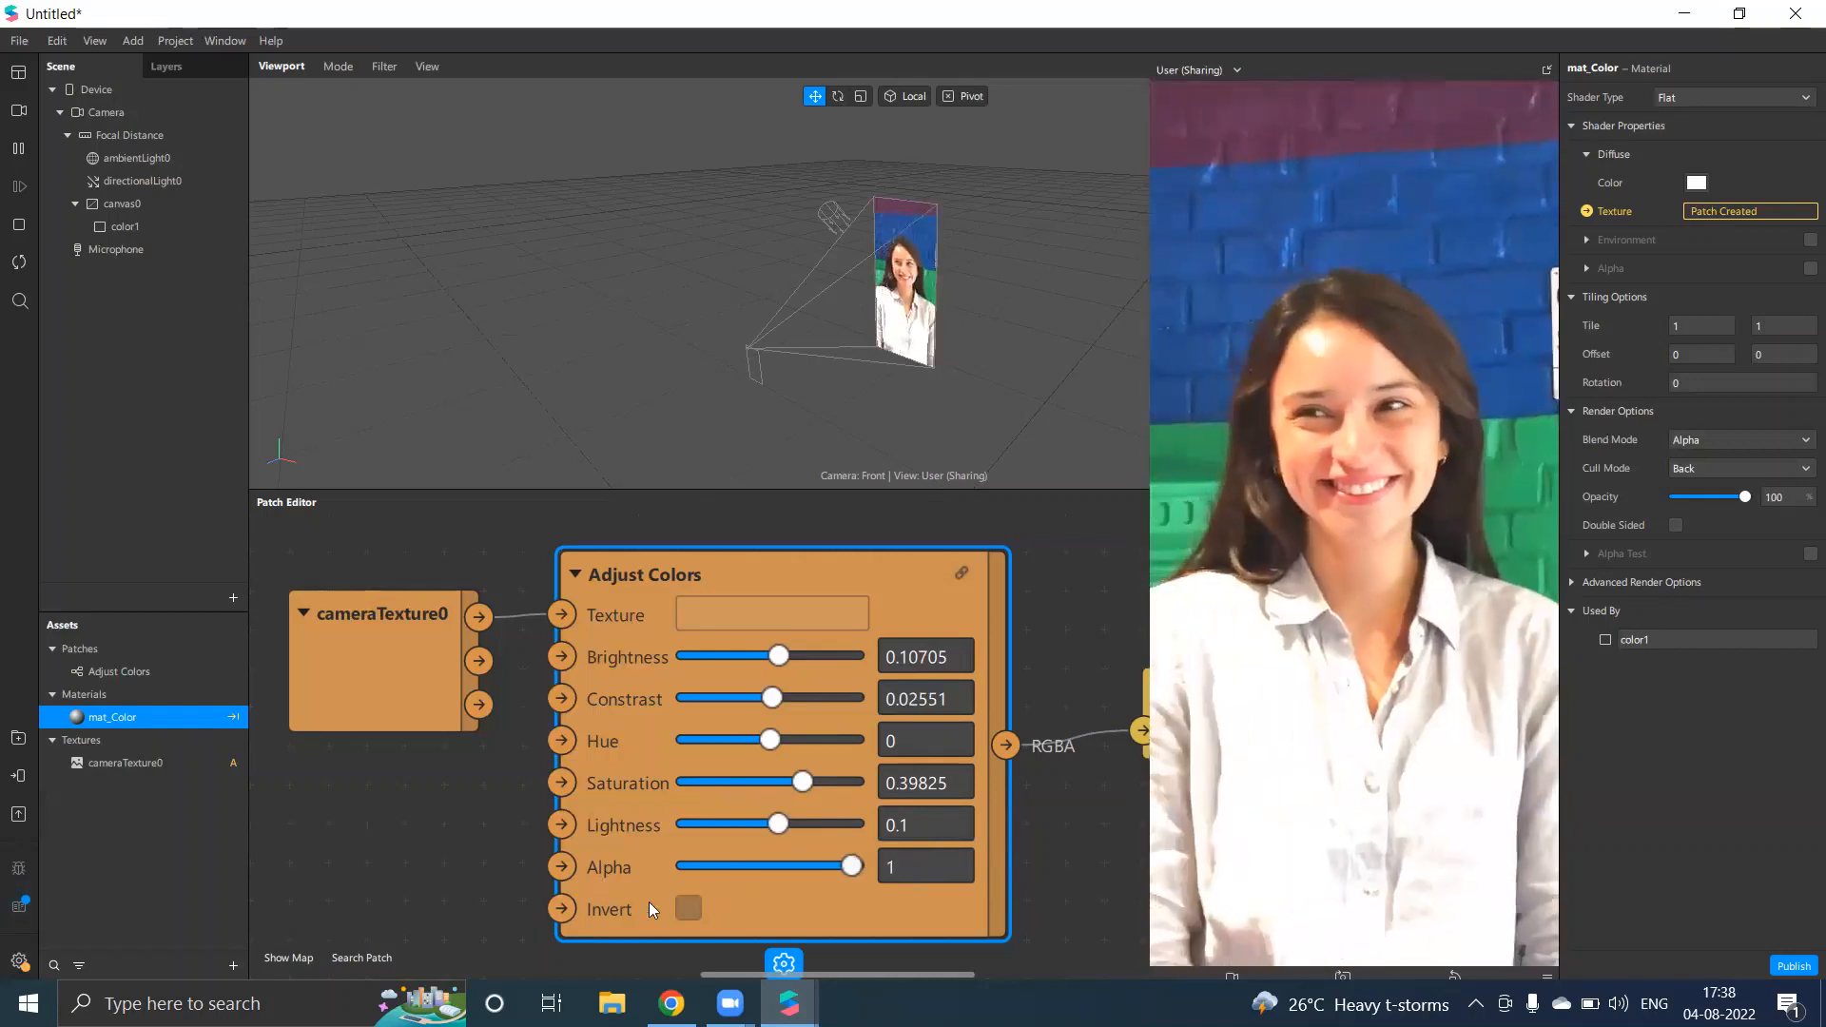
scroll(784, 859, down, 1)
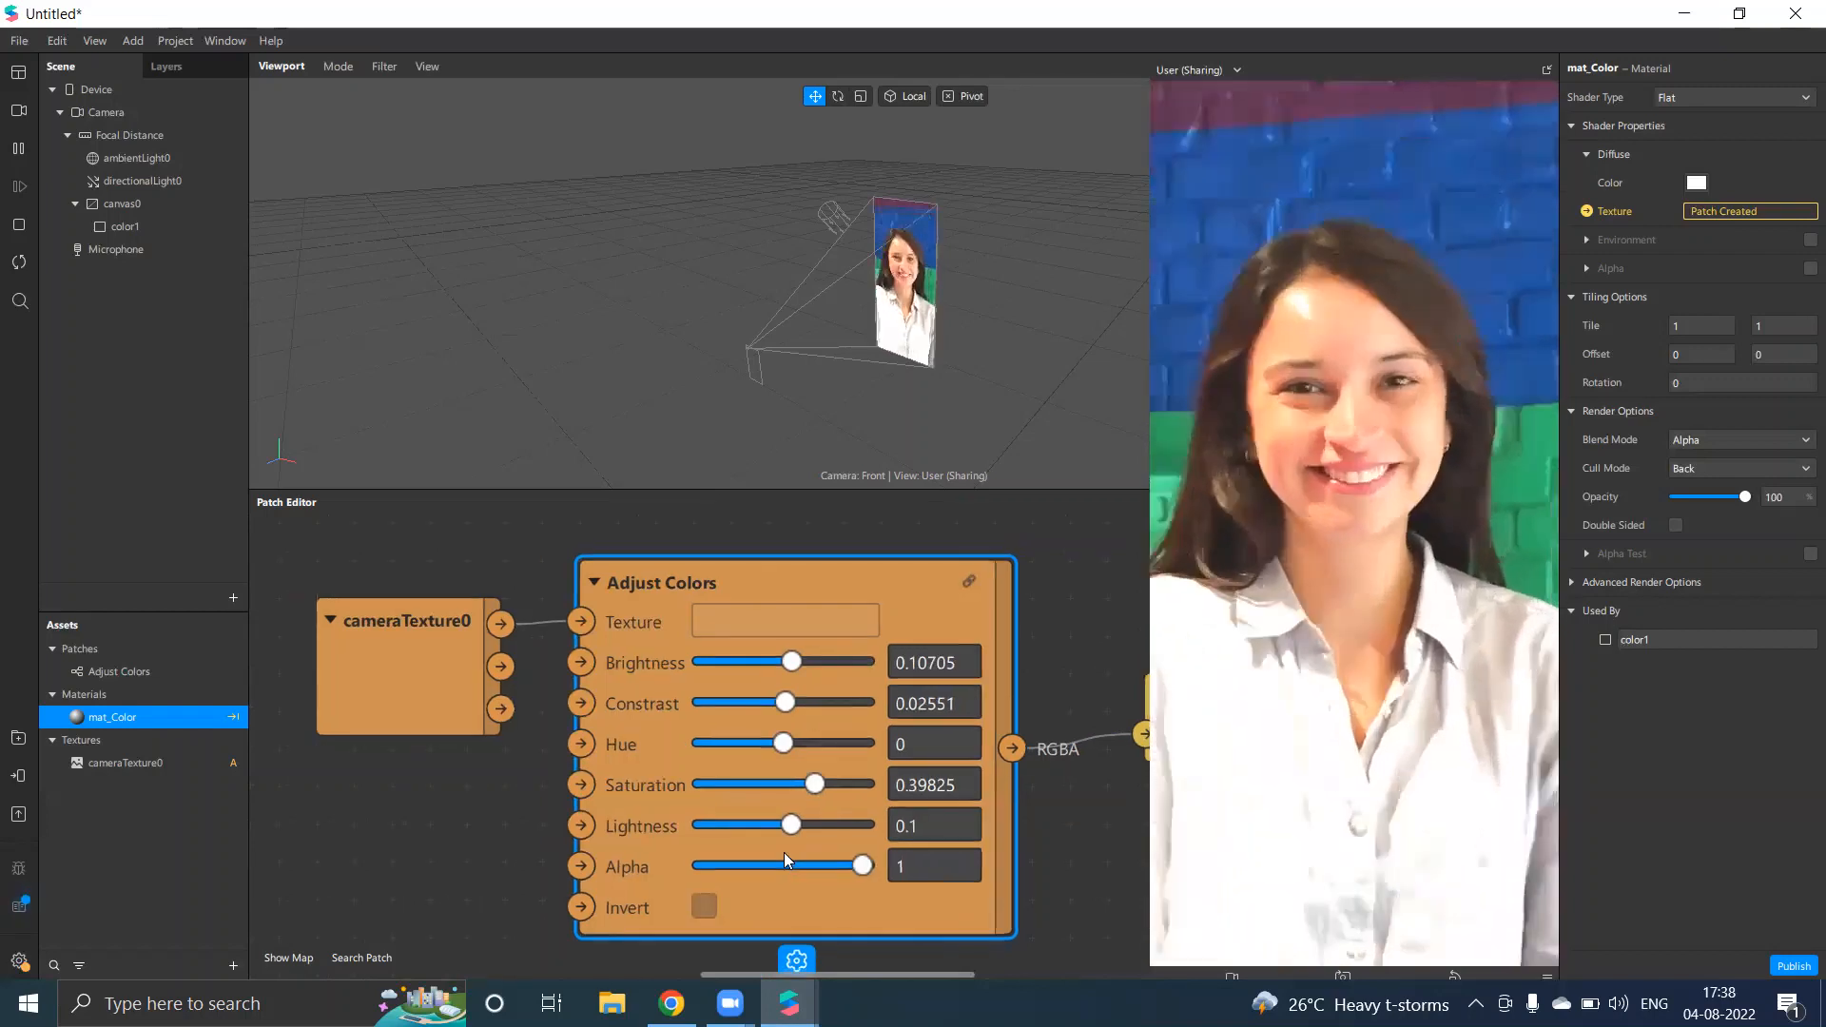
scroll(783, 859, down, 1)
click(708, 903)
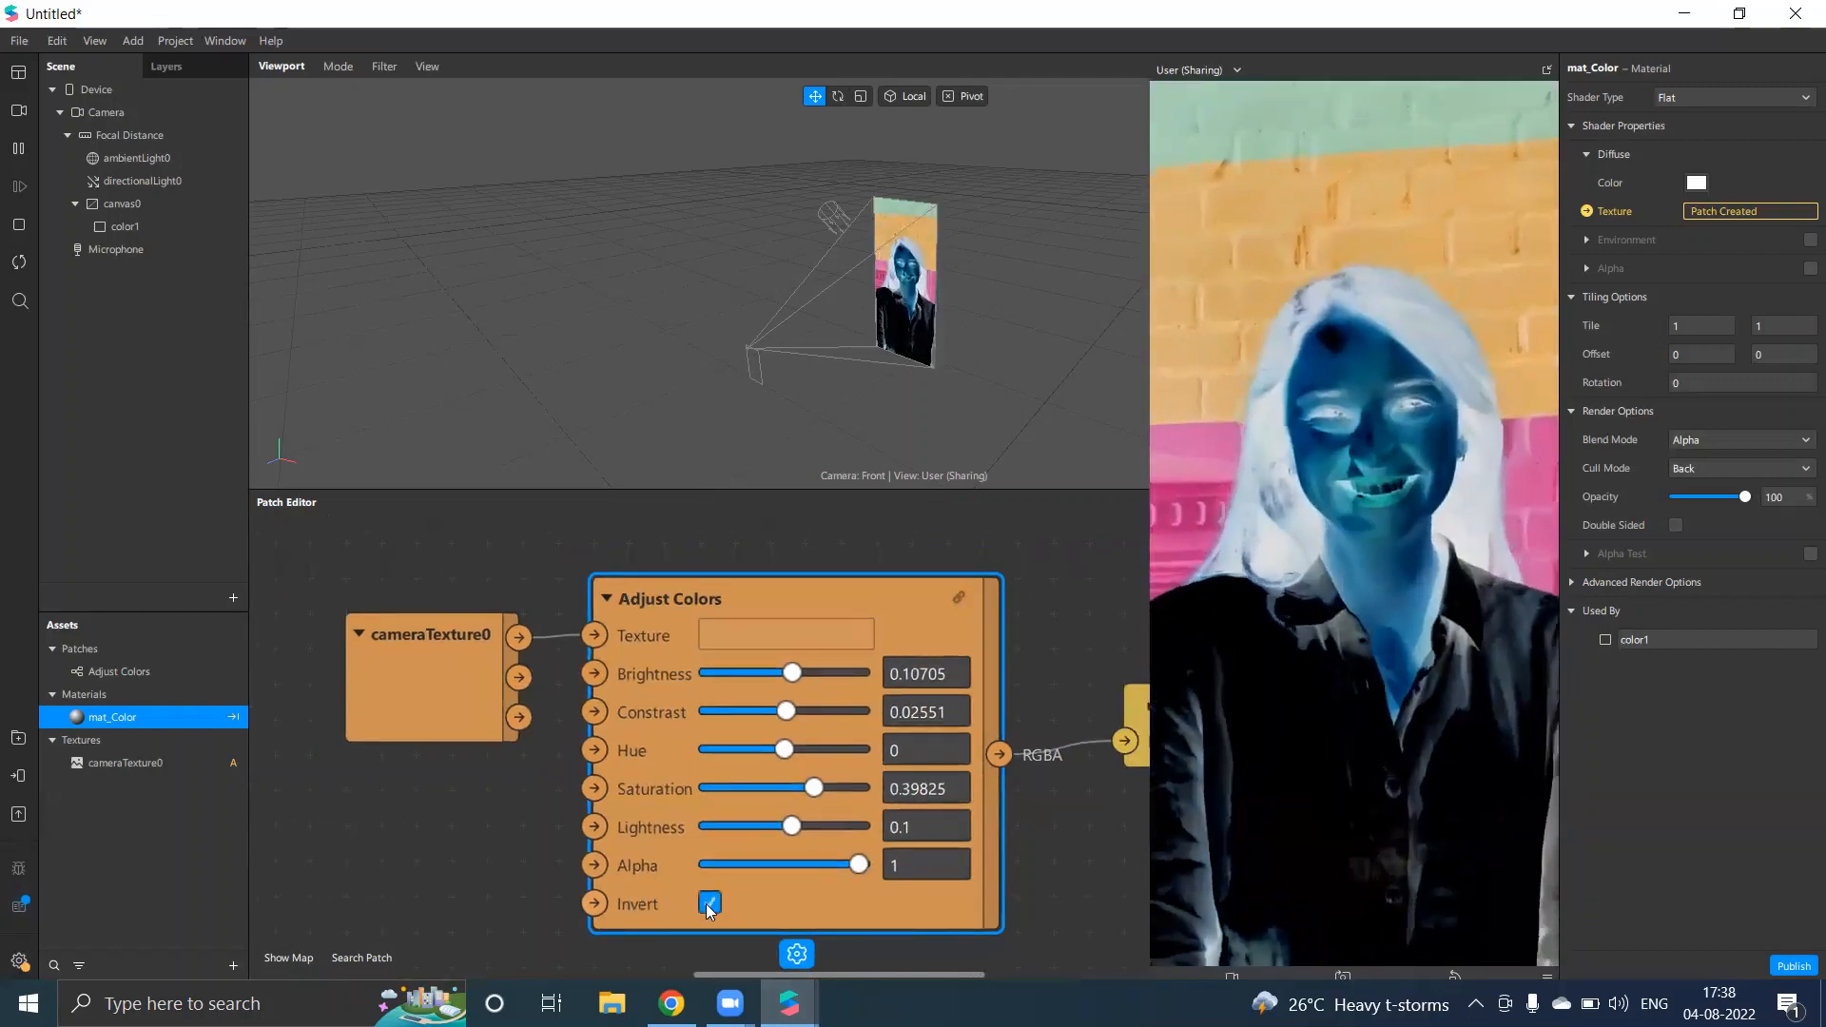
click(708, 903)
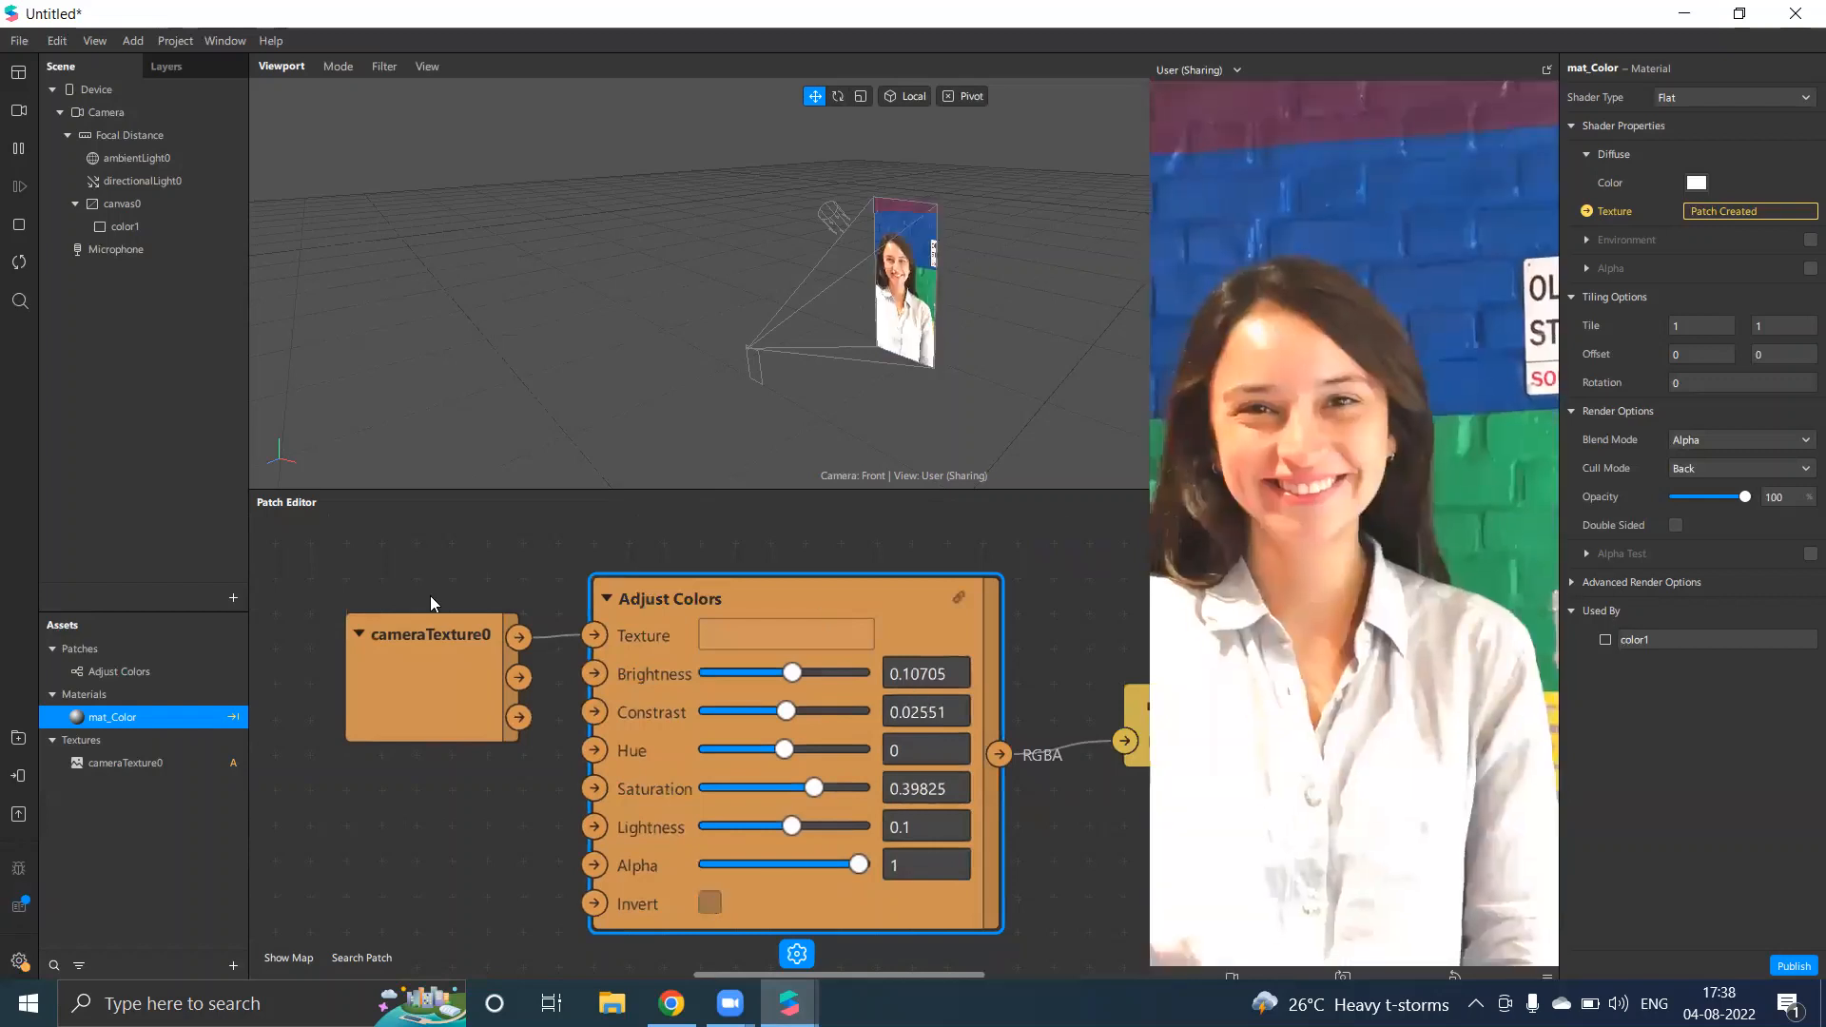
Rearrange the patches by moving cameraTexture0 left, mat_Color up and left, and Adjust Colors slightly up and left between them
drag(423, 666, 350, 666)
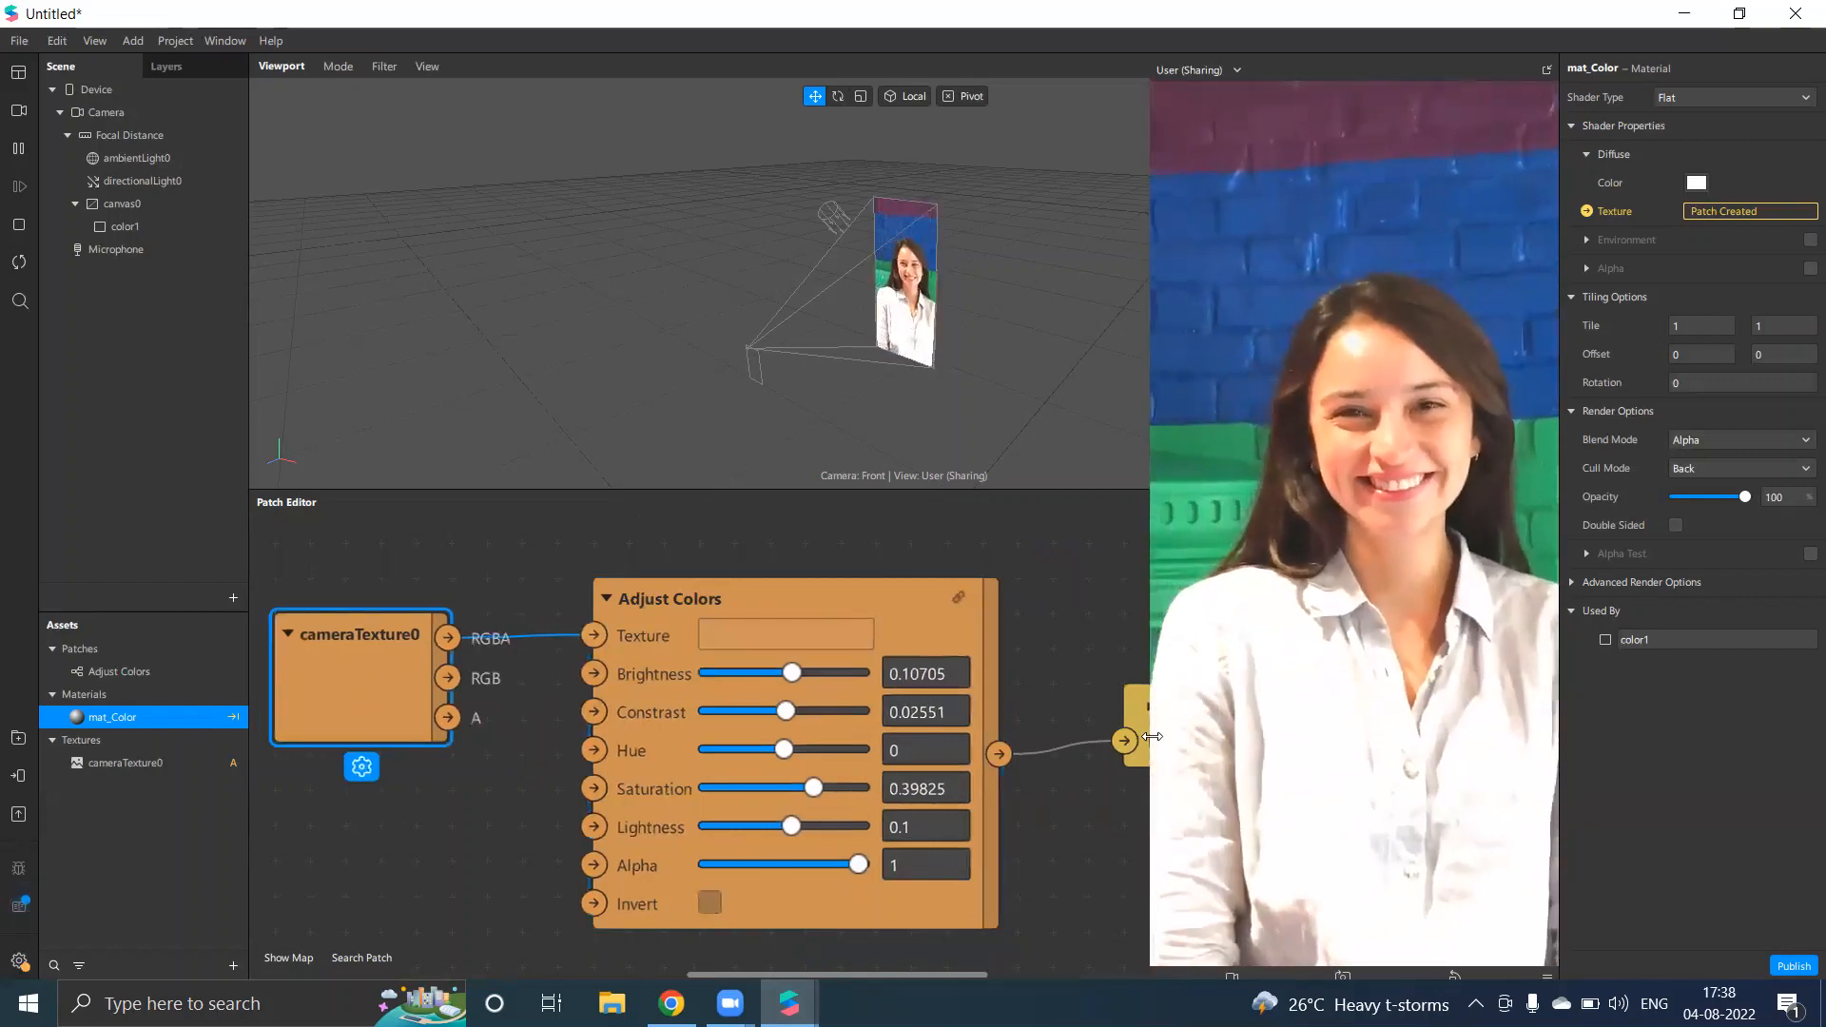
drag(1142, 733, 1071, 663)
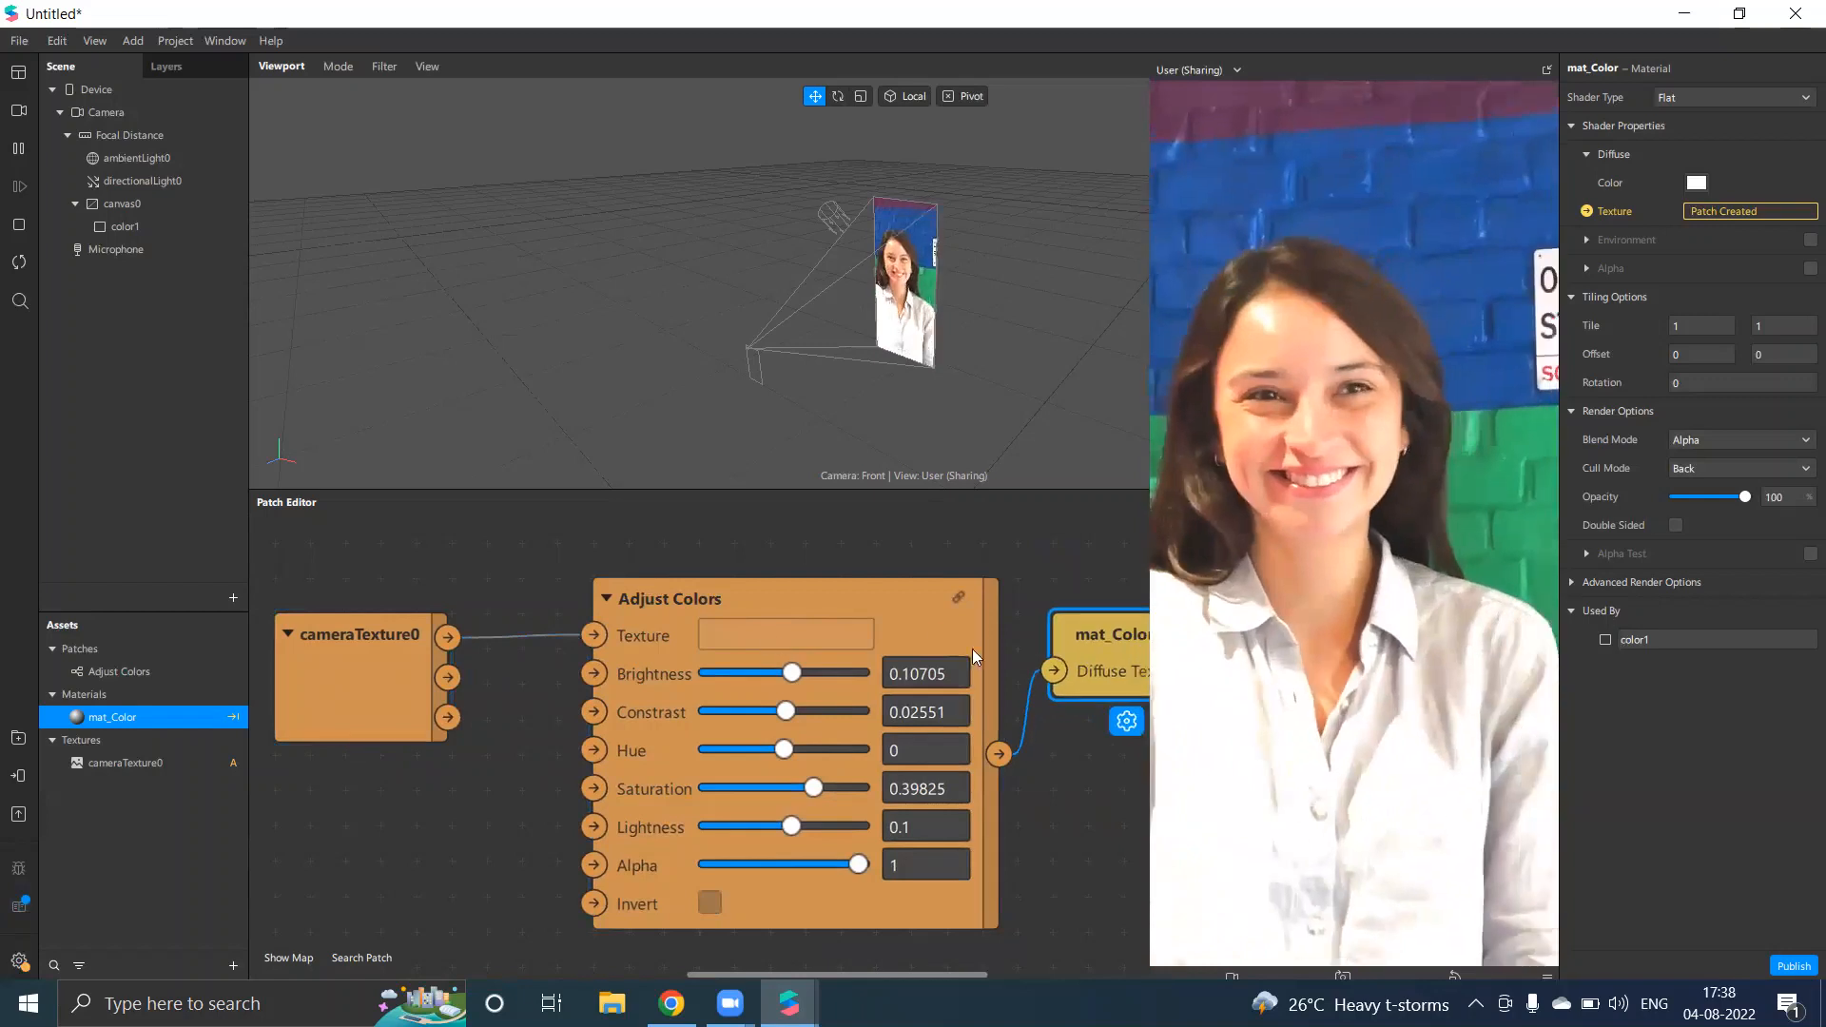
drag(805, 613, 765, 575)
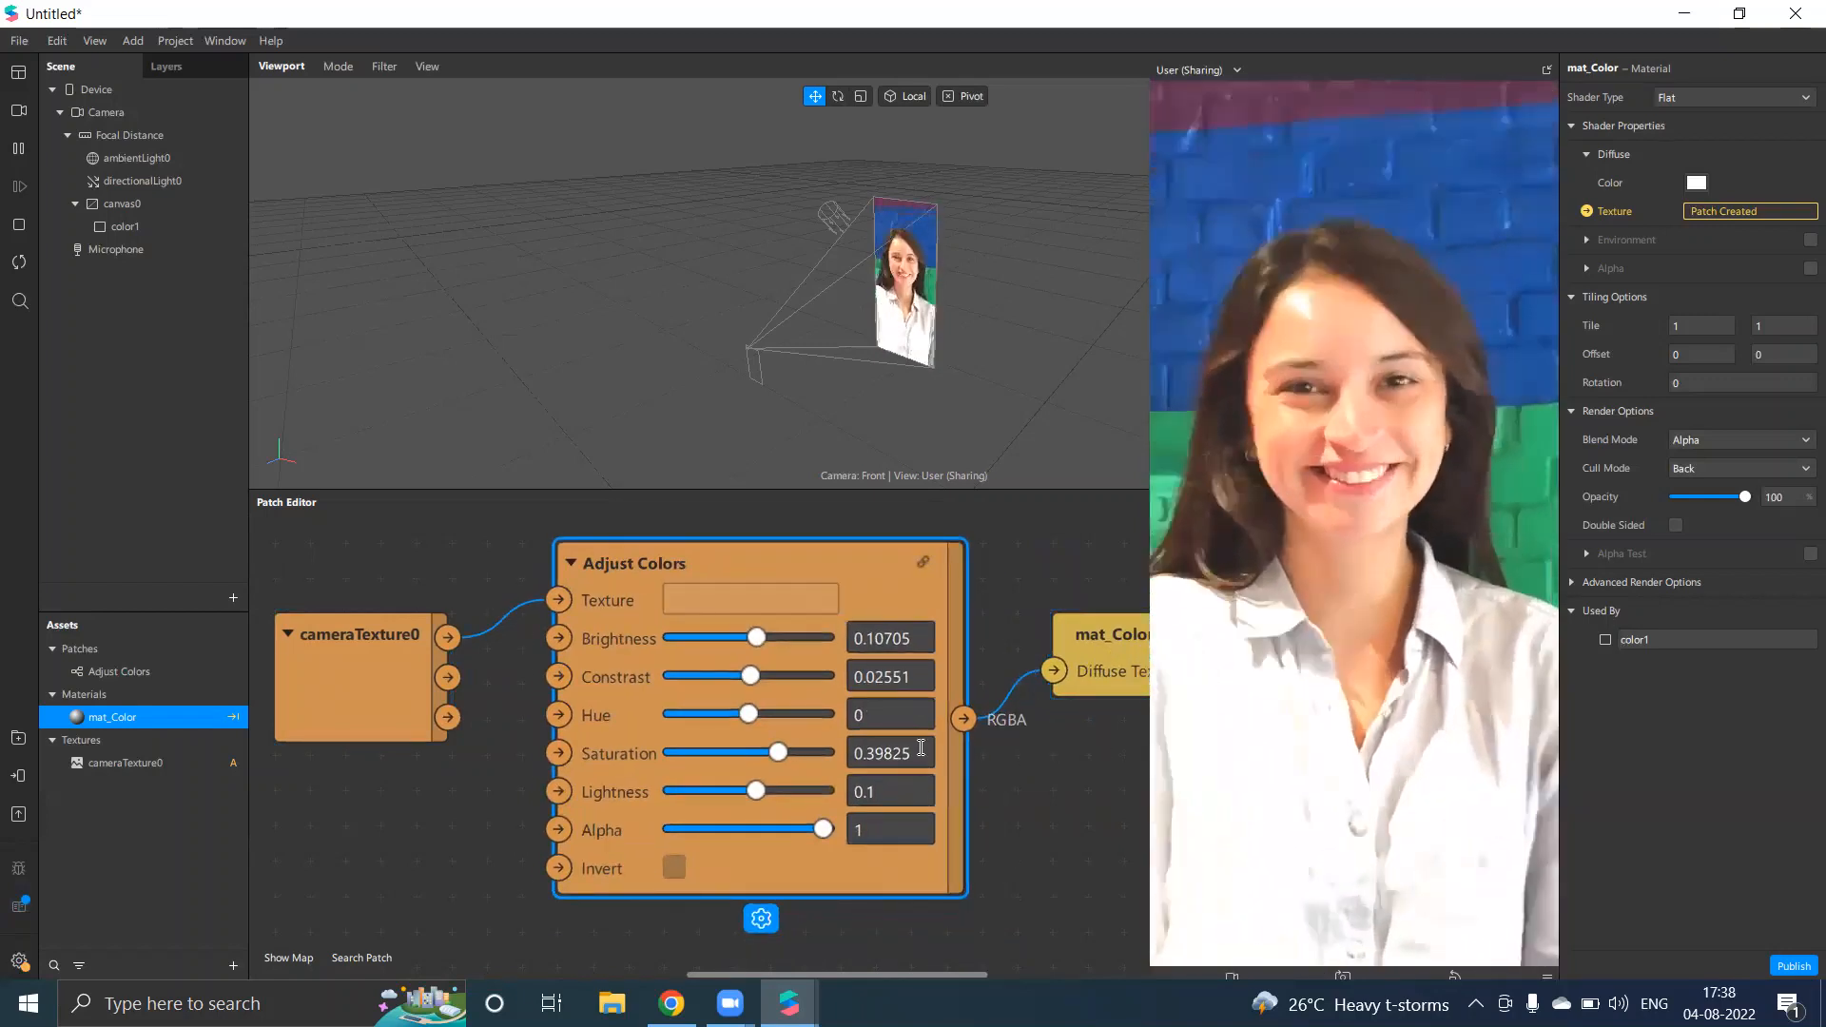
Try a black-and-white look with Saturation at -1, and raise Saturation back to about 0.43
click(915, 754)
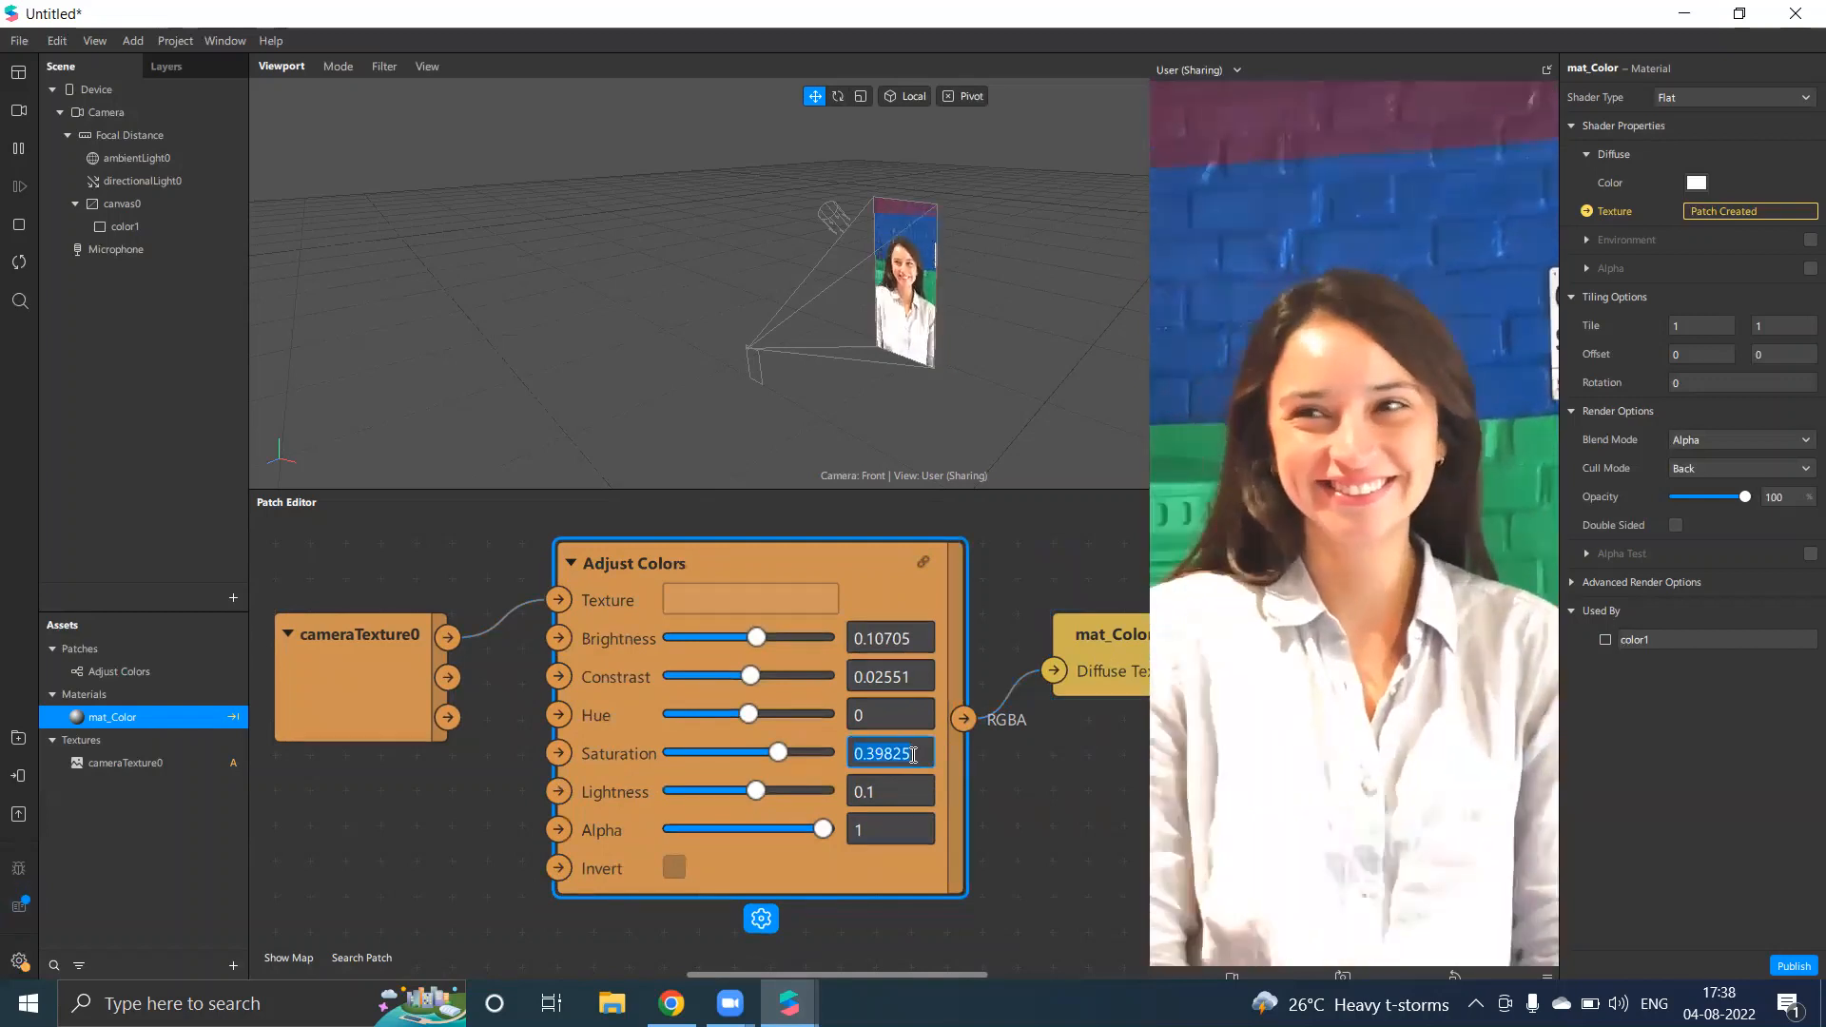
text(-1)
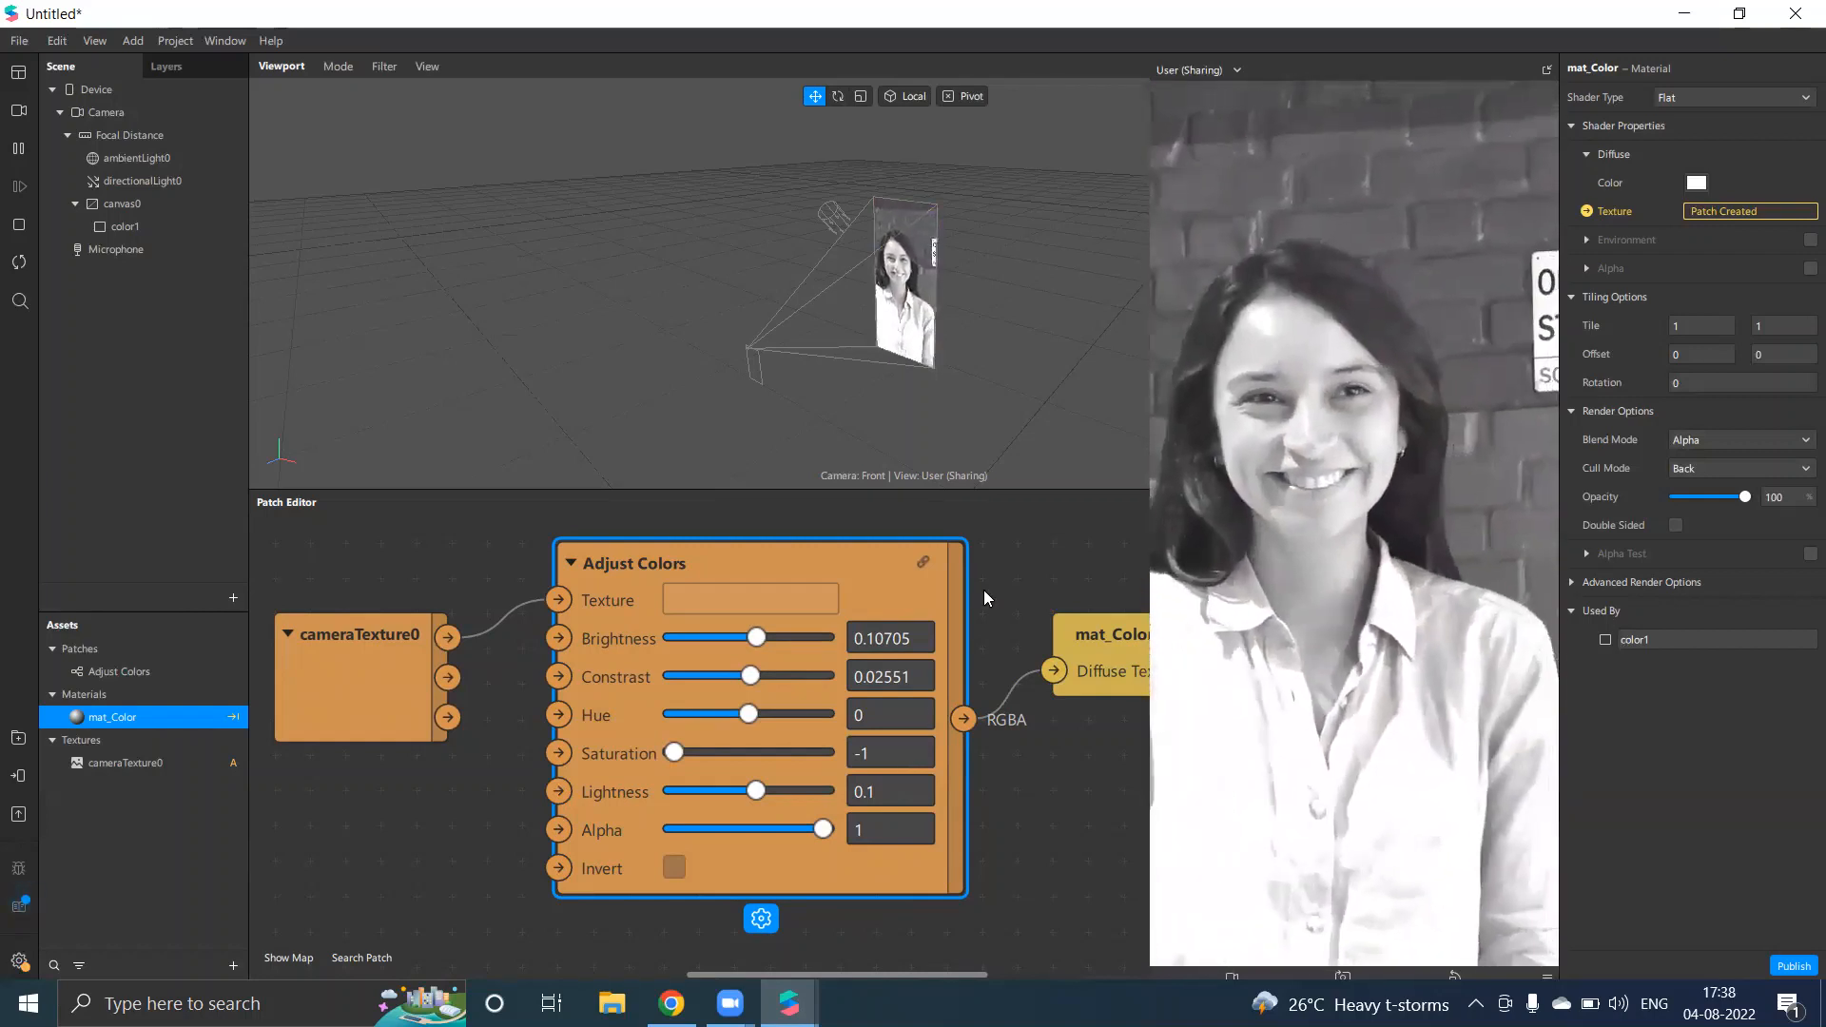
drag(738, 753, 780, 755)
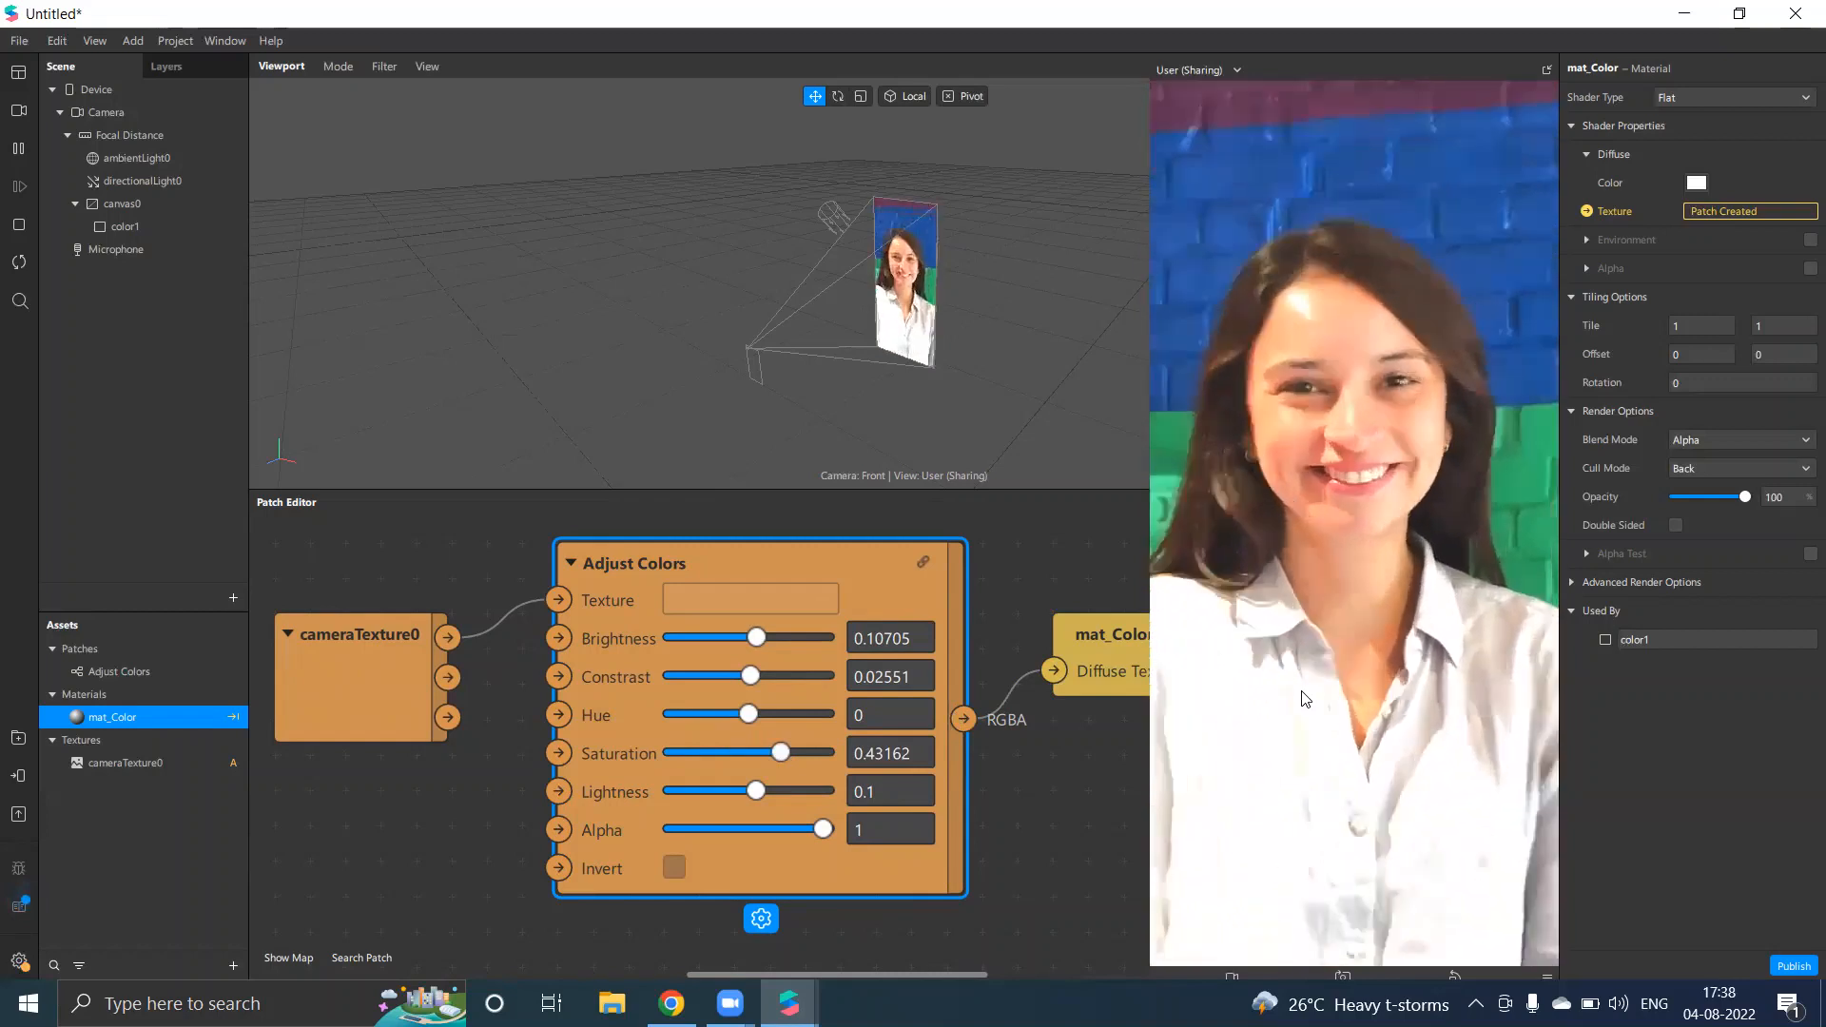
Try a lower opacity on the mat_Color material and return it to 100%
drag(1491, 69, 1481, 70)
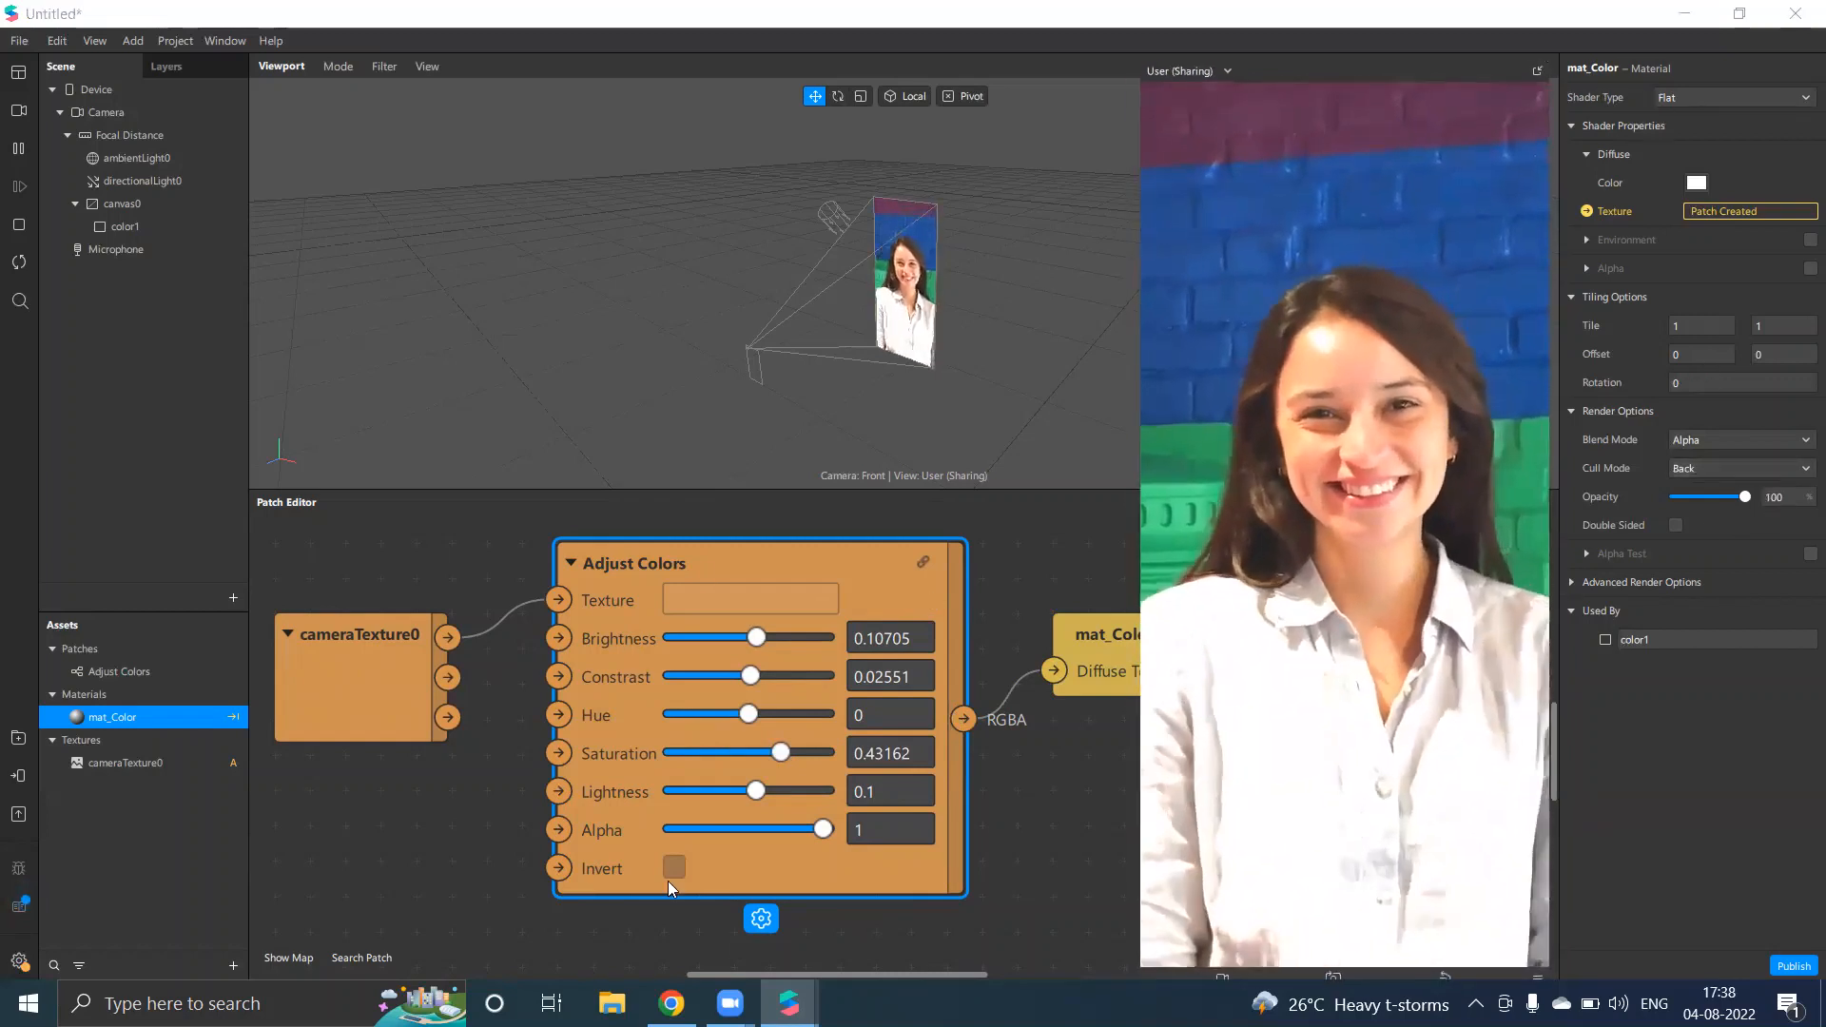
click(1705, 497)
drag(1680, 498, 1799, 501)
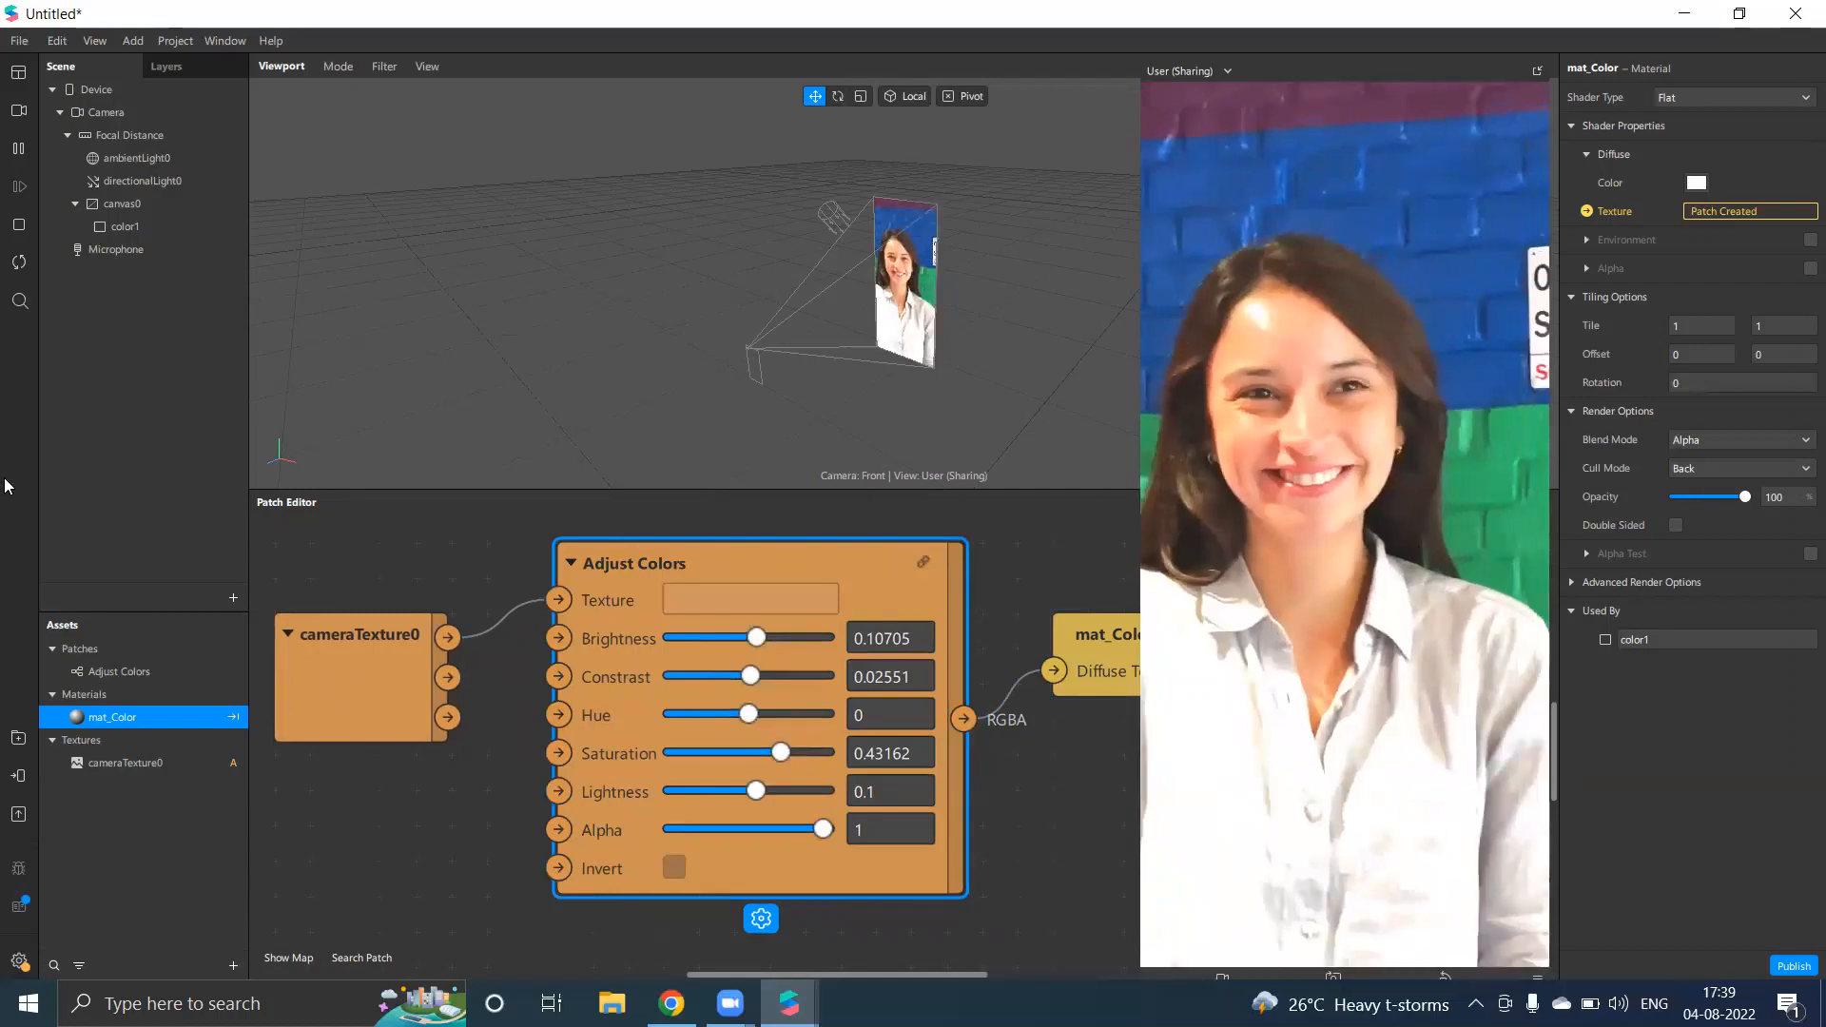
Select the cameraTexture0, Adjust Colors and mat_Color patches together
scroll(773, 768, down, 1)
scroll(772, 768, down, 2)
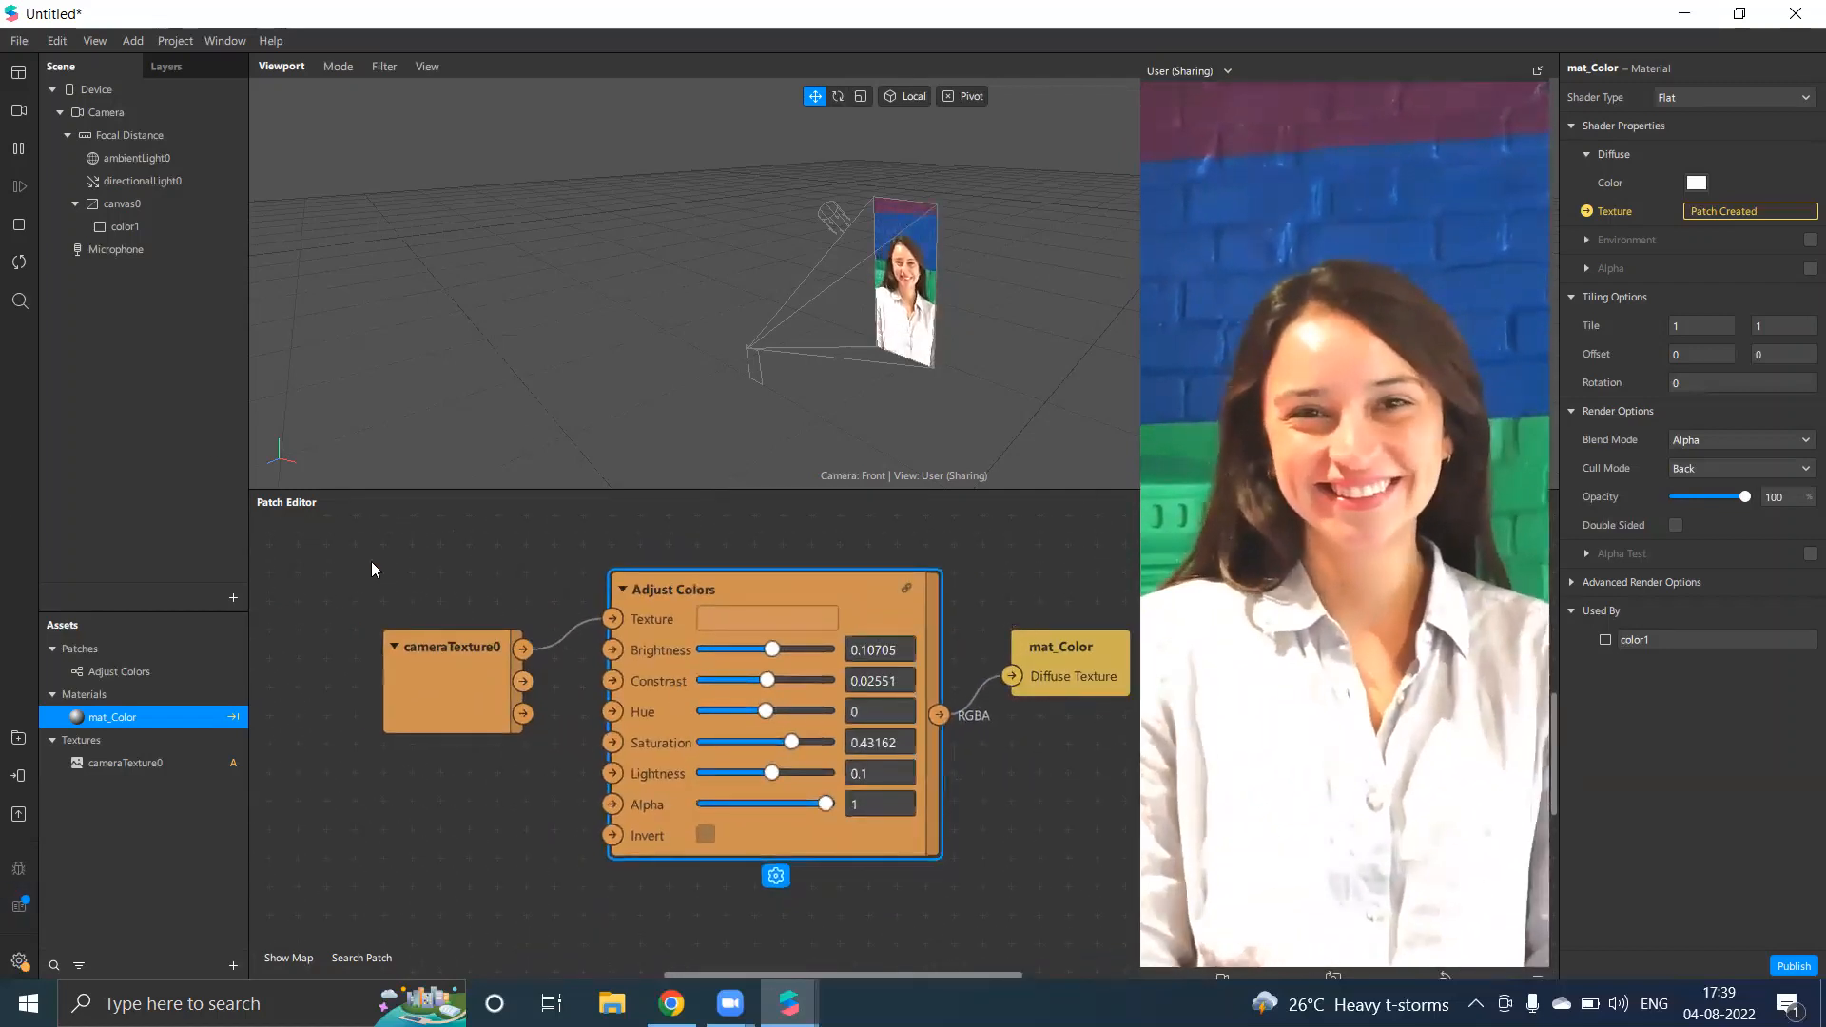
drag(371, 561, 1132, 903)
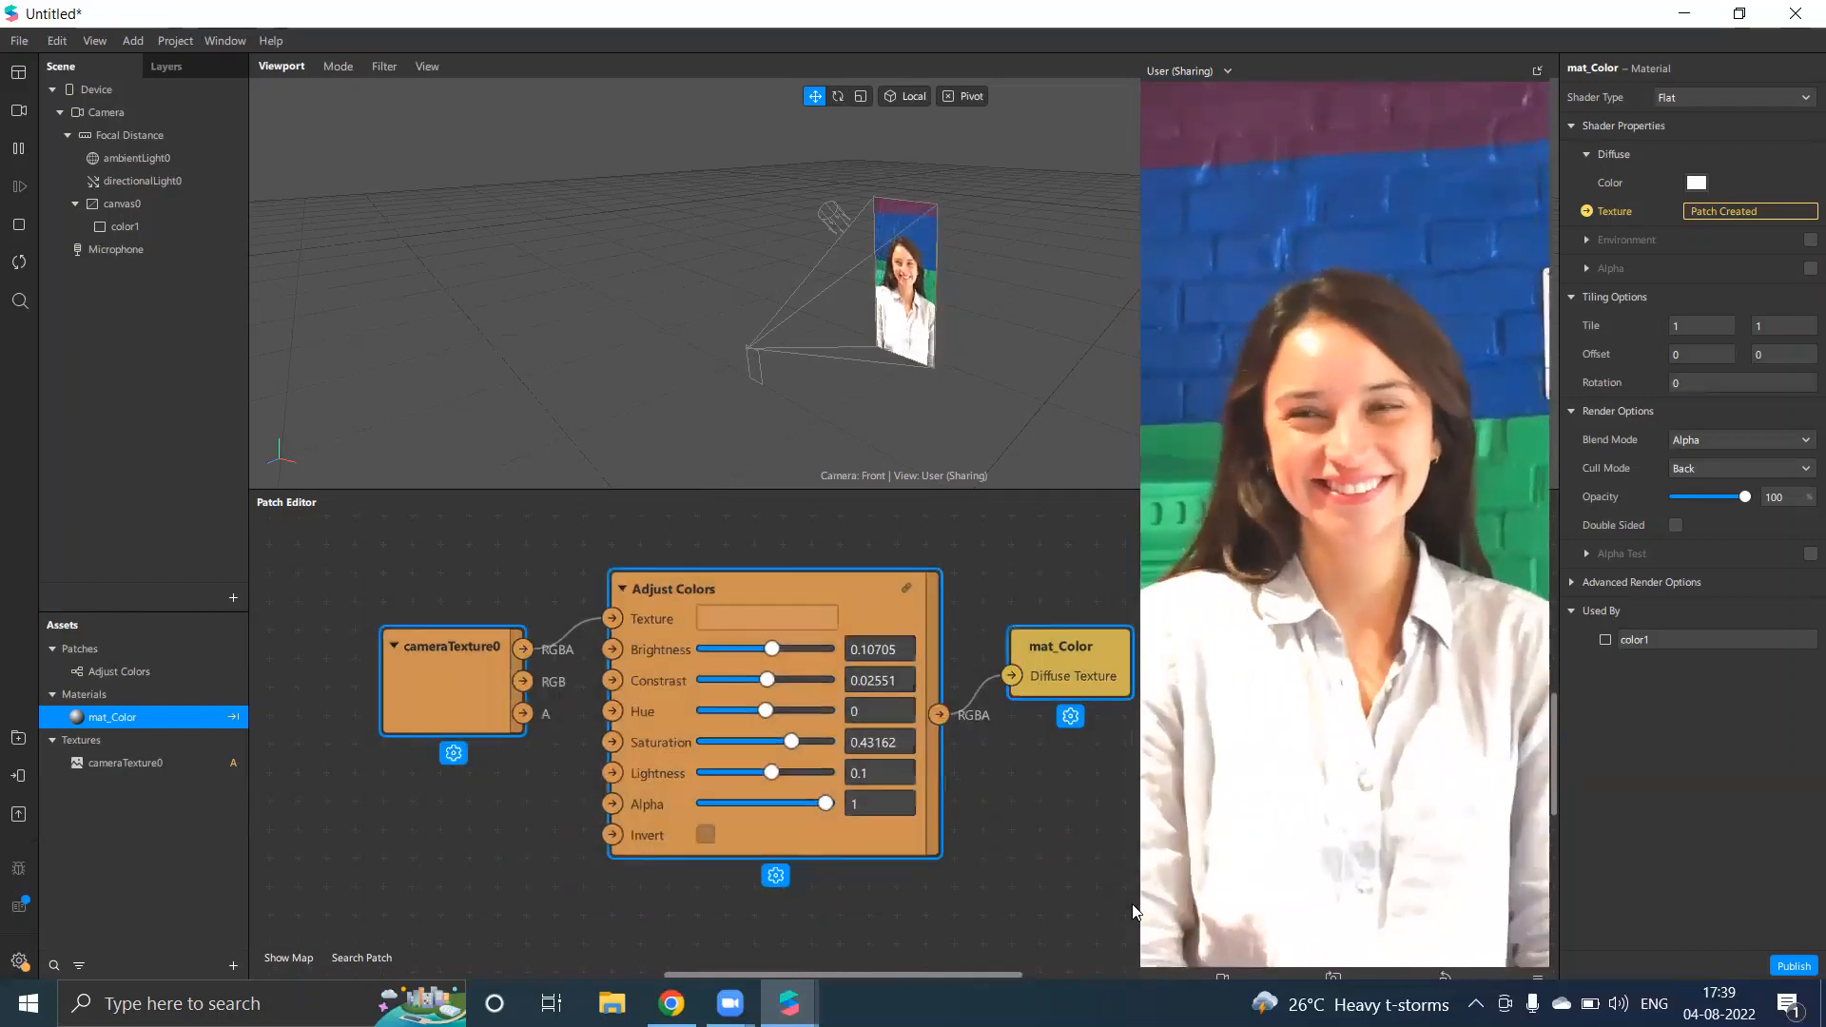